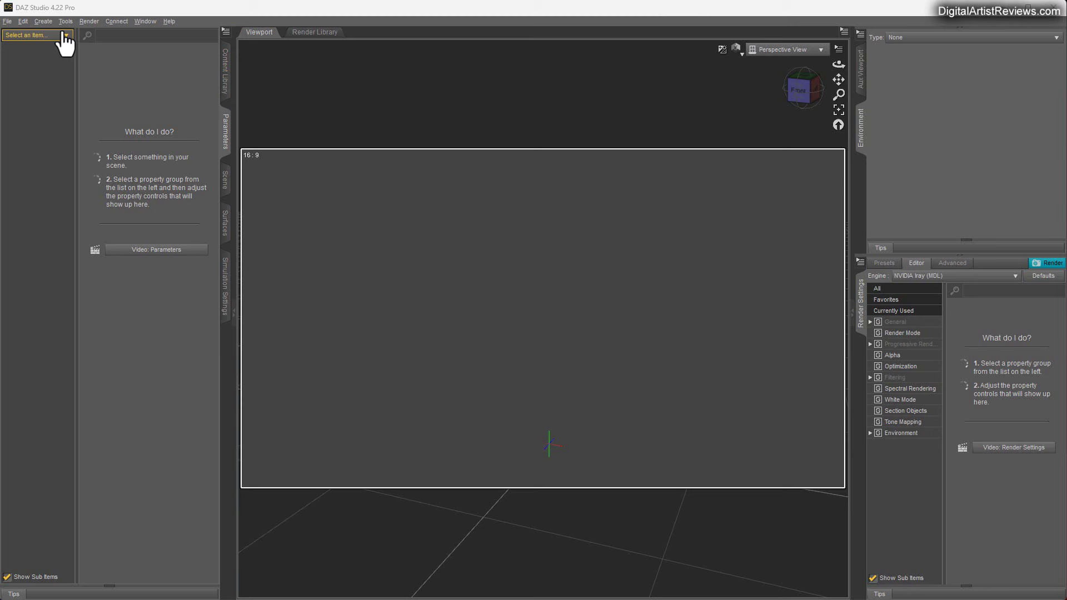
- Create a 20 m Plane primitive in the empty scene
left_click(43, 21)
left_click(61, 91)
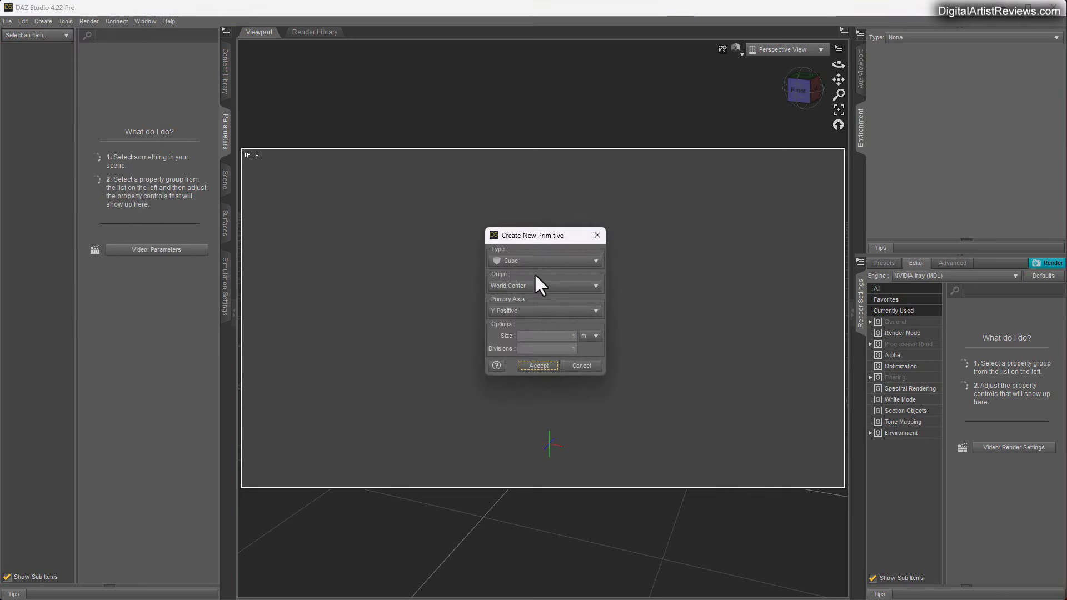
left_click(533, 257)
left_click(521, 311)
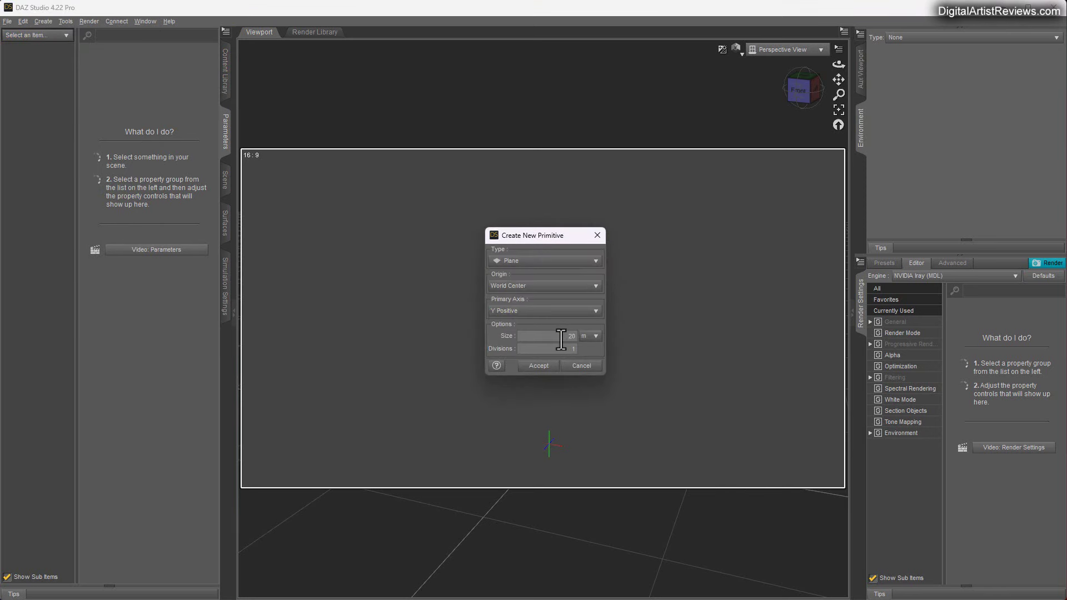
left_click(538, 366)
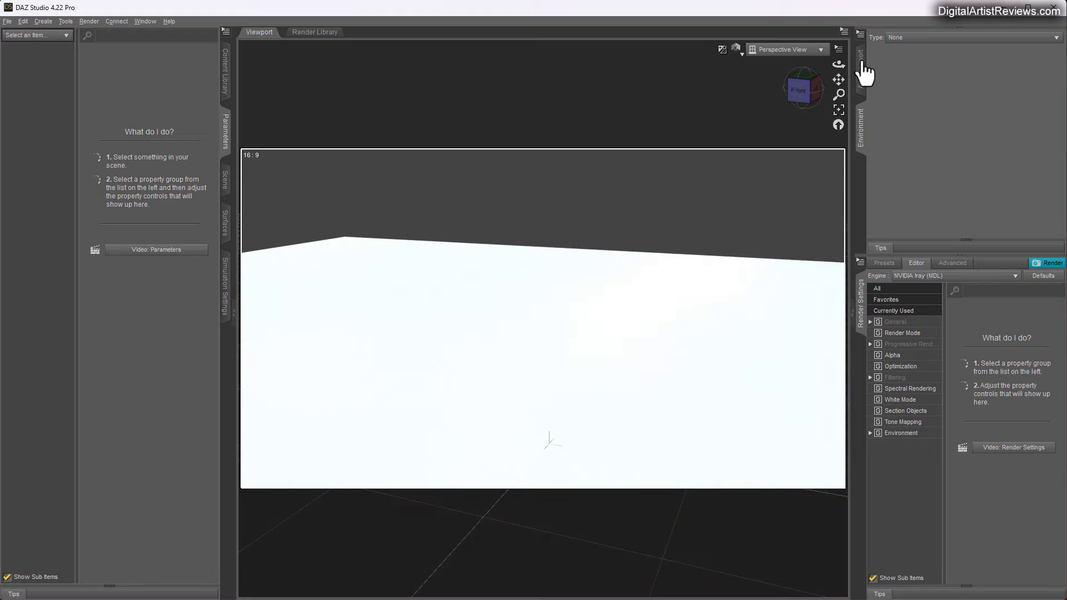
- Switch the viewport draw style to Texture Shaded and look down at the plane
left_click_drag(839, 65, 828, 68)
left_click(736, 49)
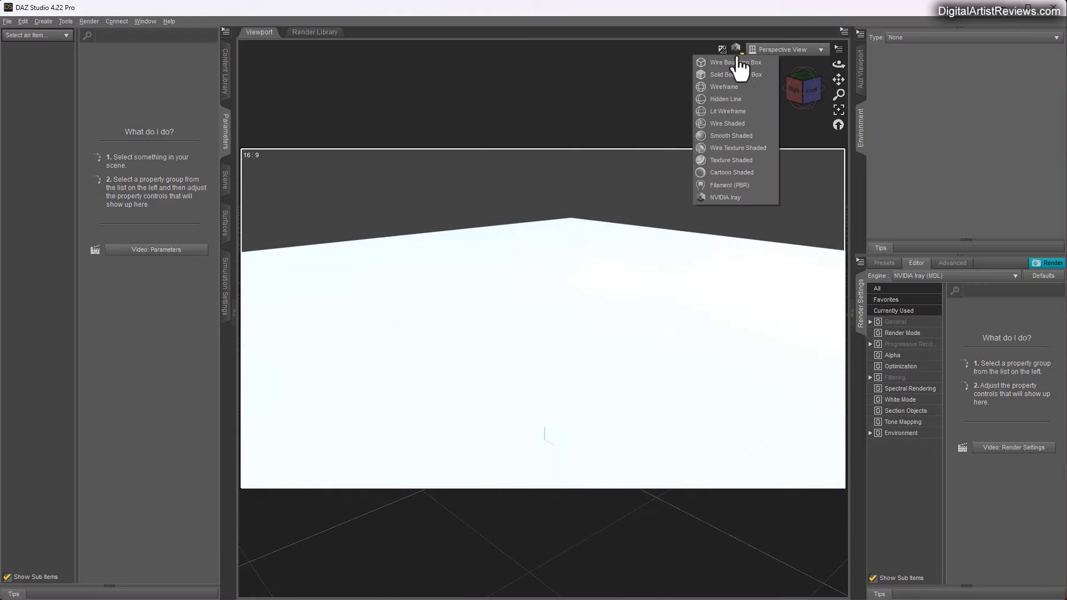
left_click(722, 160)
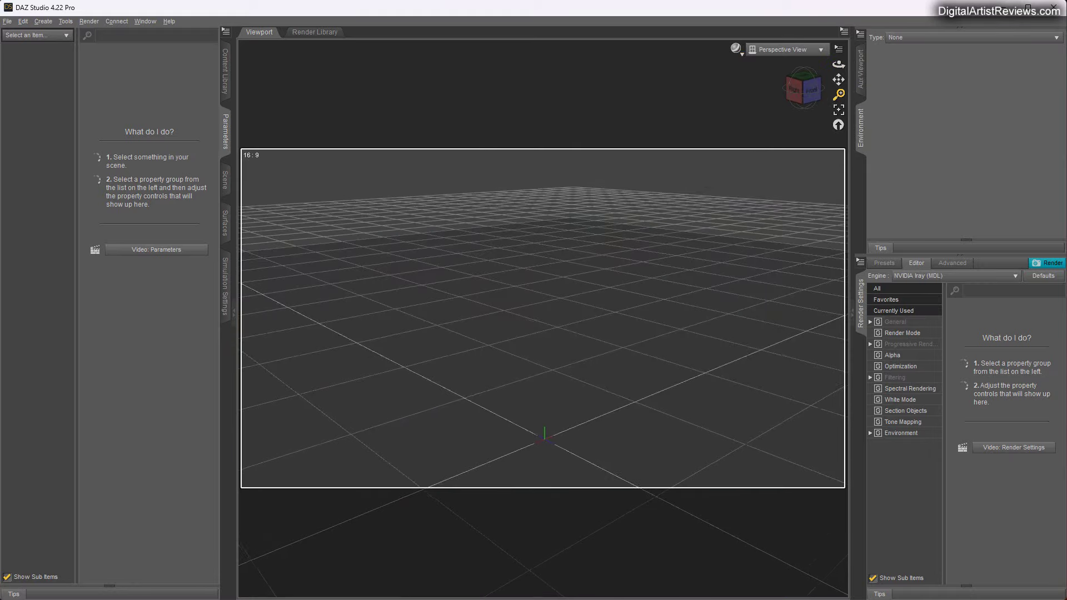
left_click_drag(838, 64, 830, 63)
- Create a second 20 m plane and show the scene node list
left_click(42, 21)
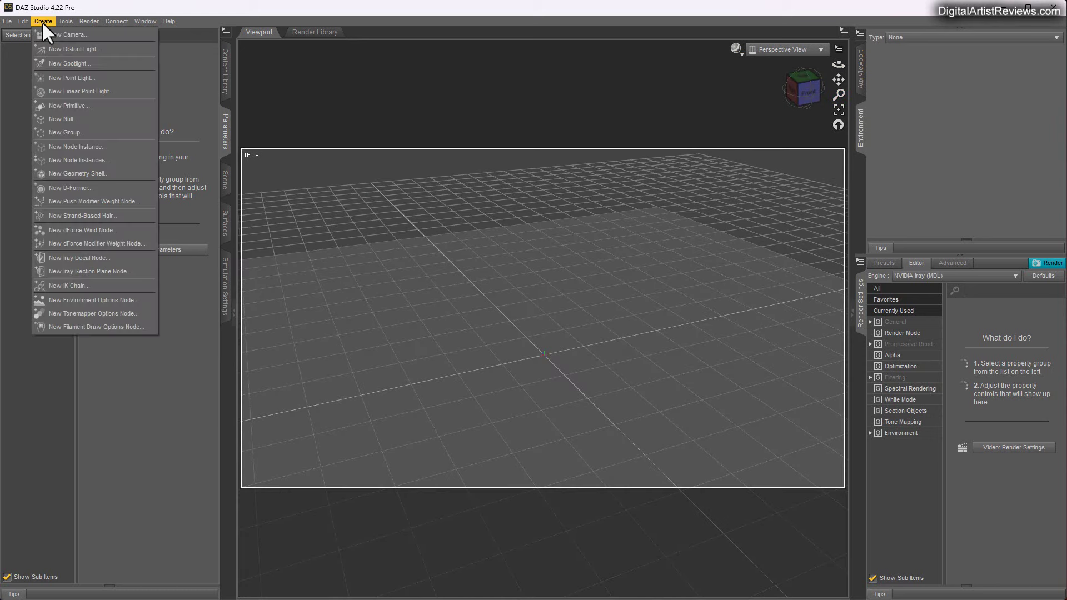
left_click(65, 92)
left_click(538, 365)
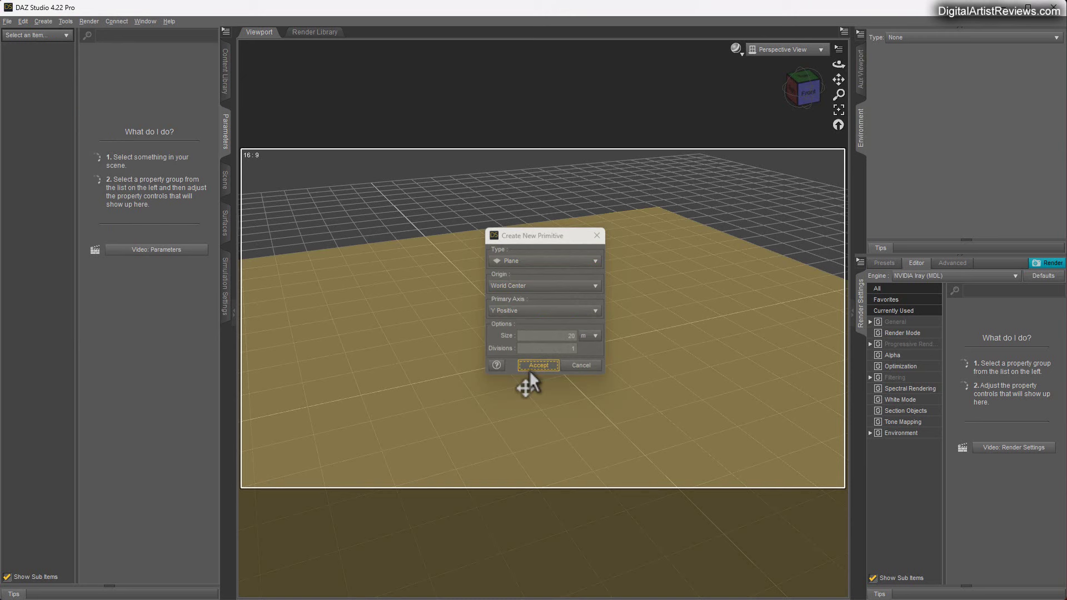
left_click(226, 181)
- Rename the planes Ground and Wall, and set Wall's X Rotate to 90°
left_click(49, 90)
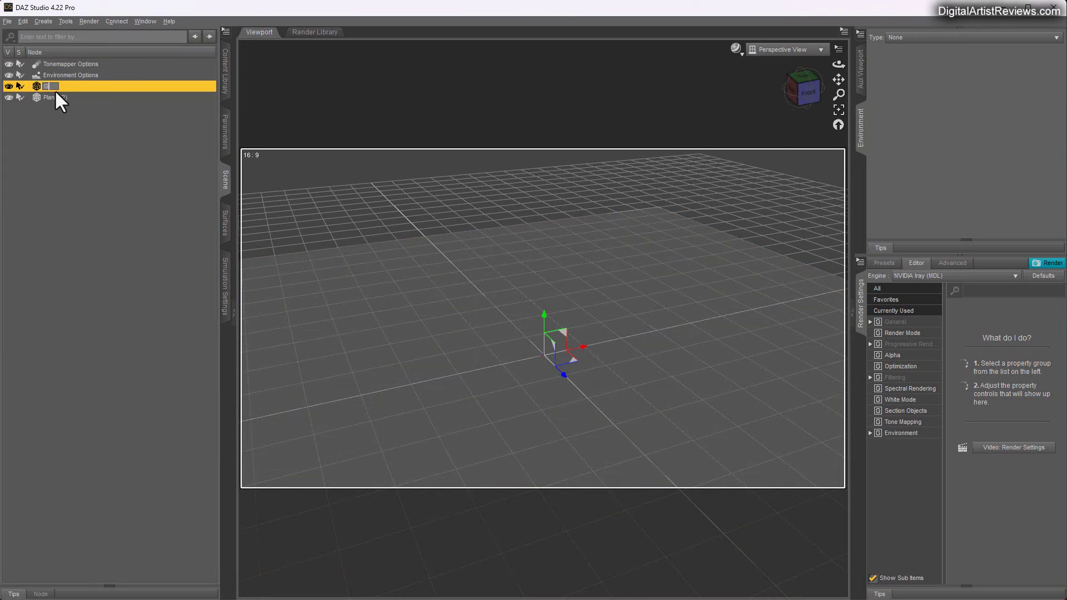
left_click(52, 98)
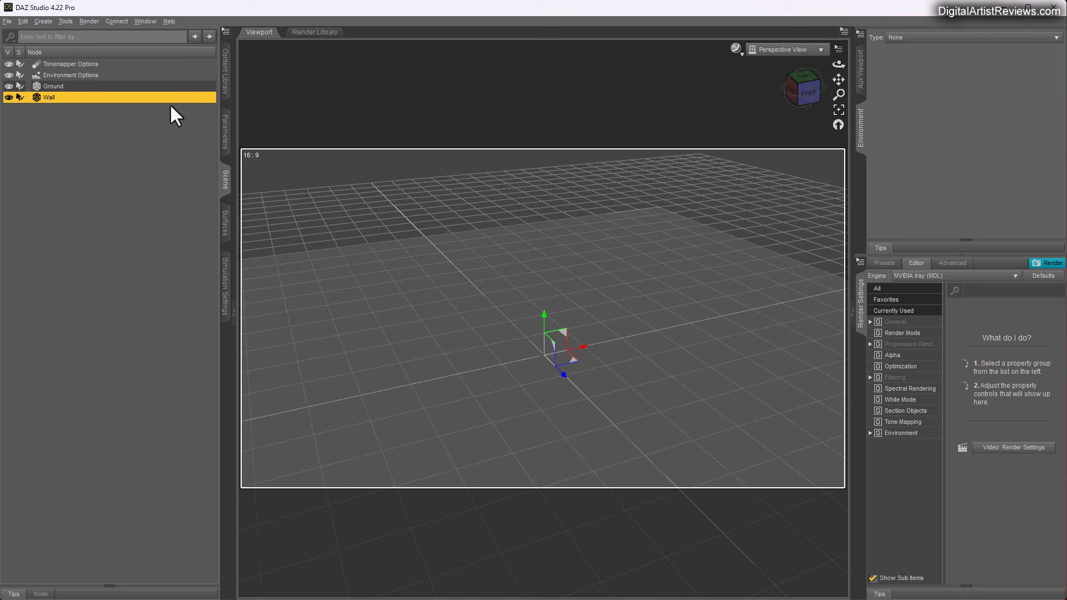
left_click(226, 129)
left_click_drag(143, 124, 201, 124)
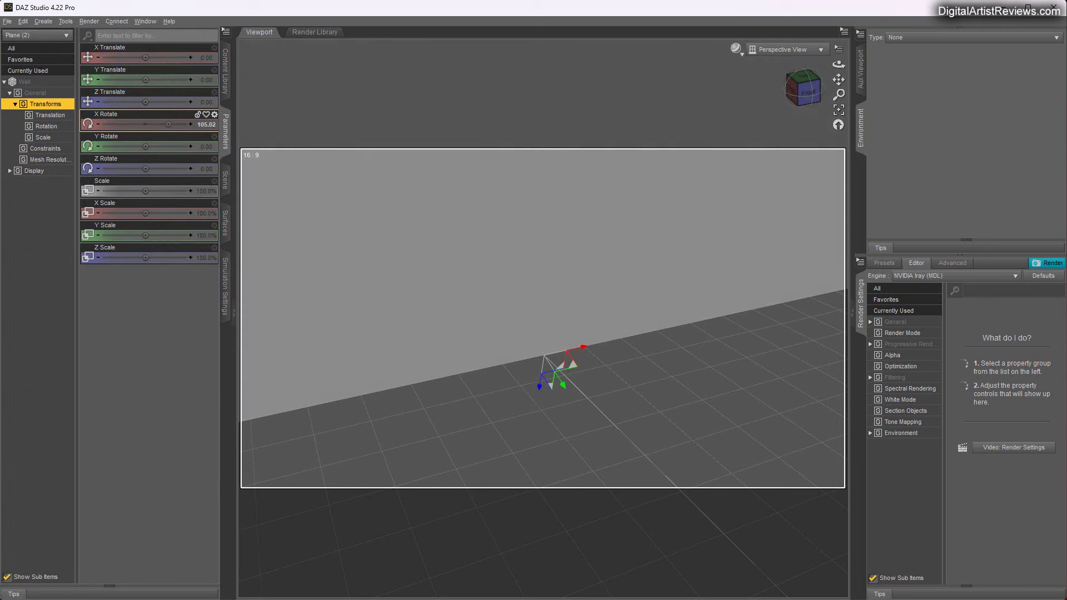
left_click(206, 124)
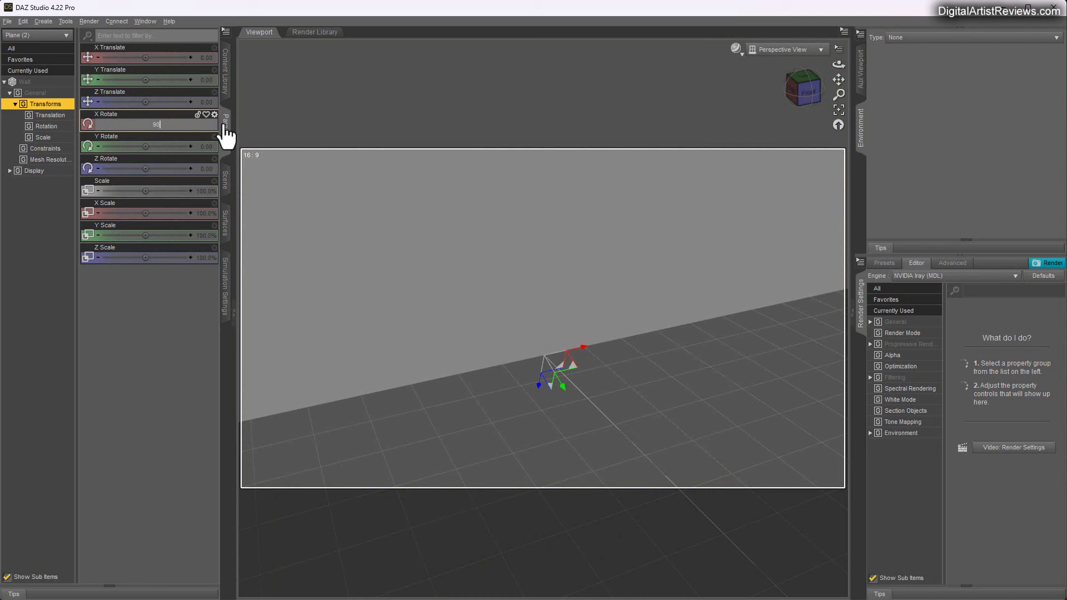
type("90")
key("Return")
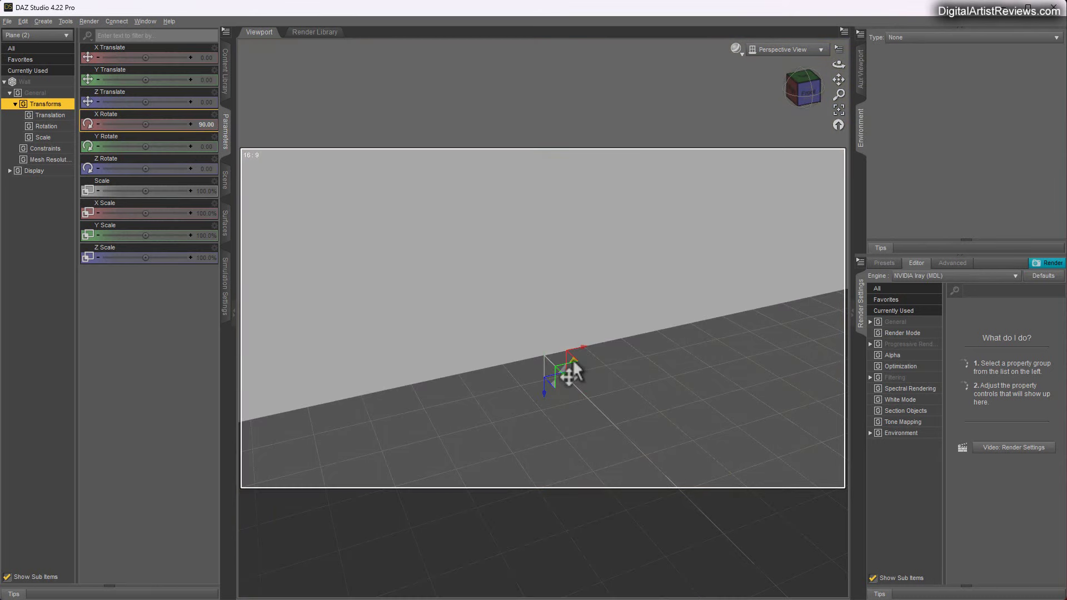
- Move the wall back behind the origin to about Z Translate -94.31
left_click_drag(574, 364, 449, 246)
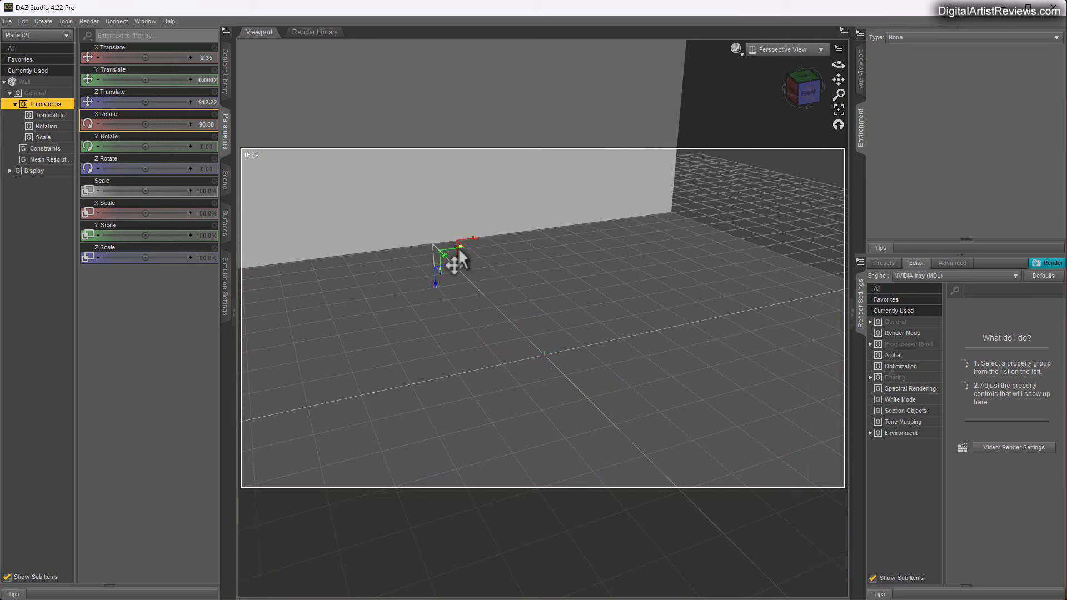
left_click_drag(460, 261, 550, 373)
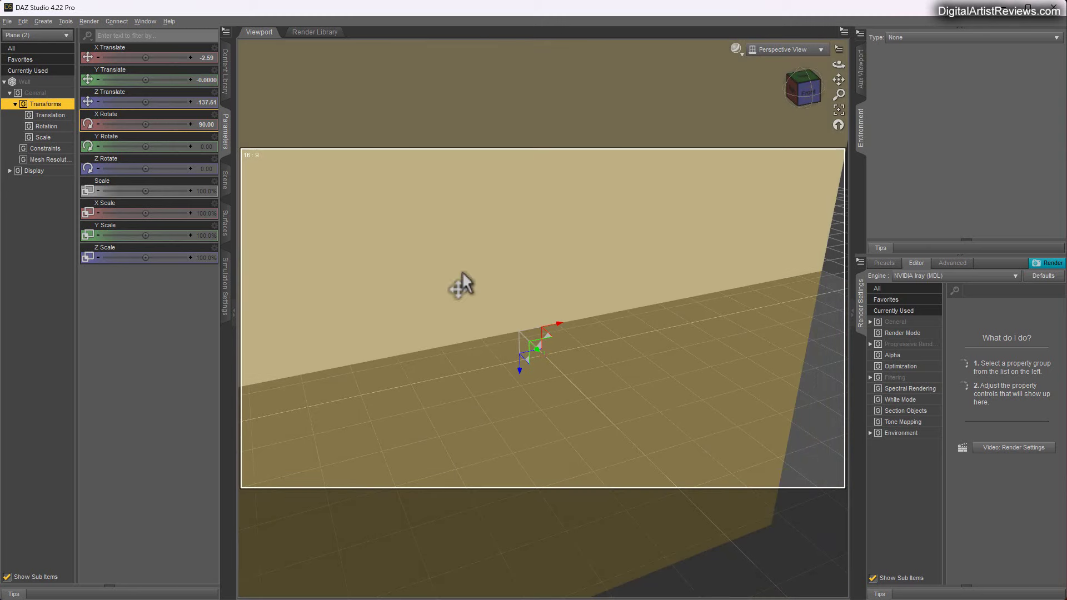
left_click_drag(553, 340, 557, 346)
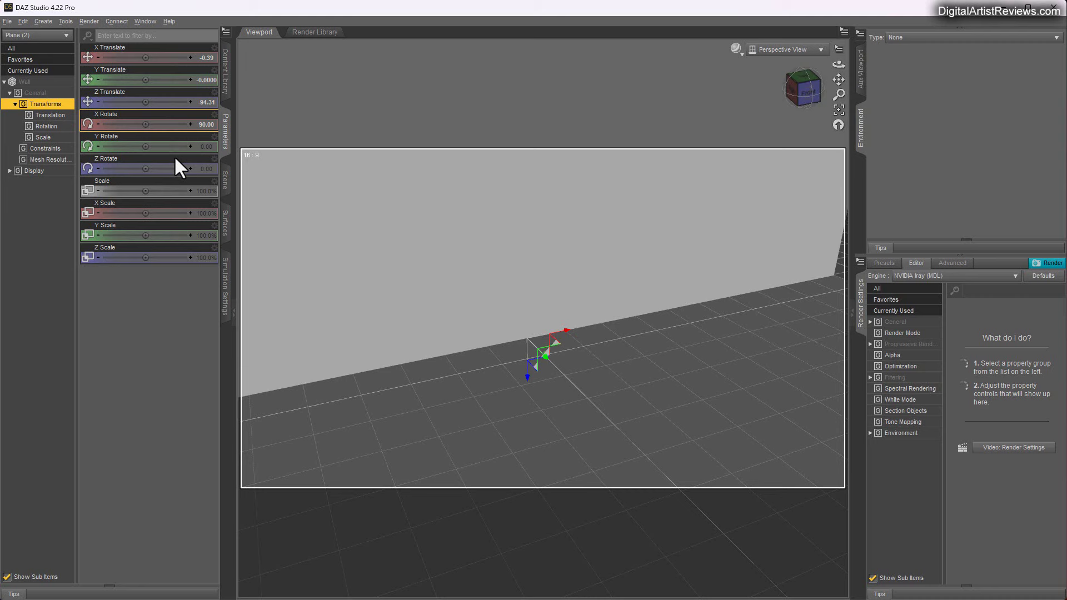
- Load the Genesis 9 RY Leonore HD character from the Content Library into the scene
left_click(225, 70)
left_click_drag(30, 256, 786, 554)
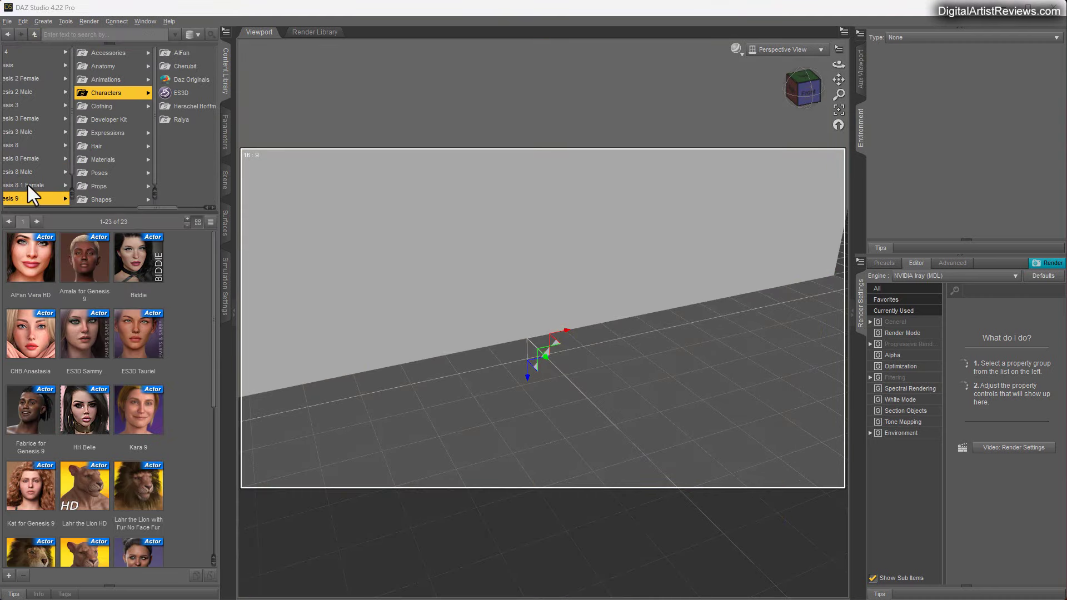
scroll(166, 362, "down", 5)
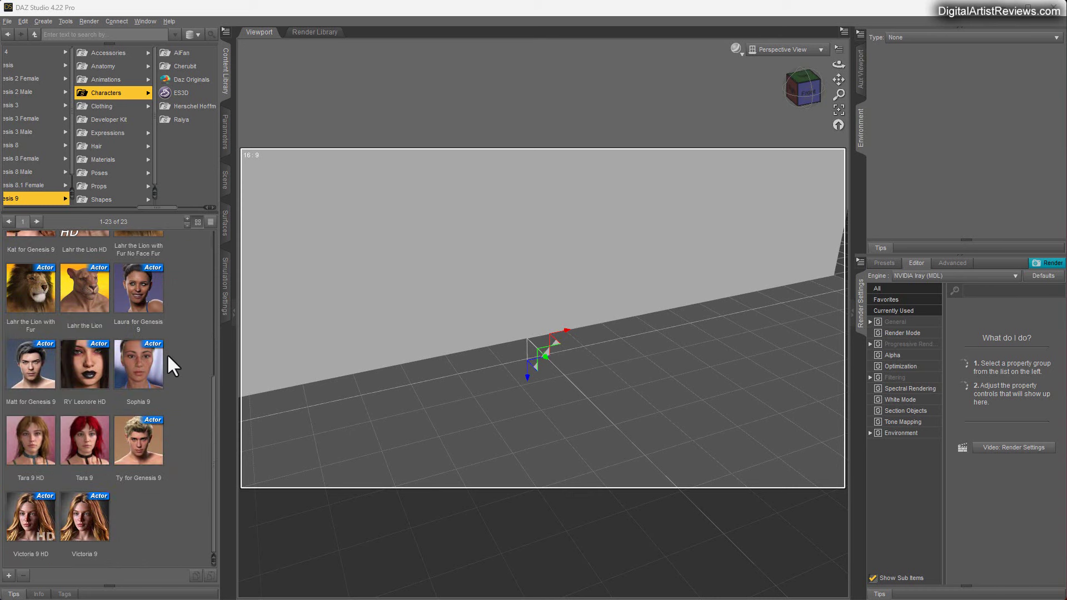
left_click(89, 380)
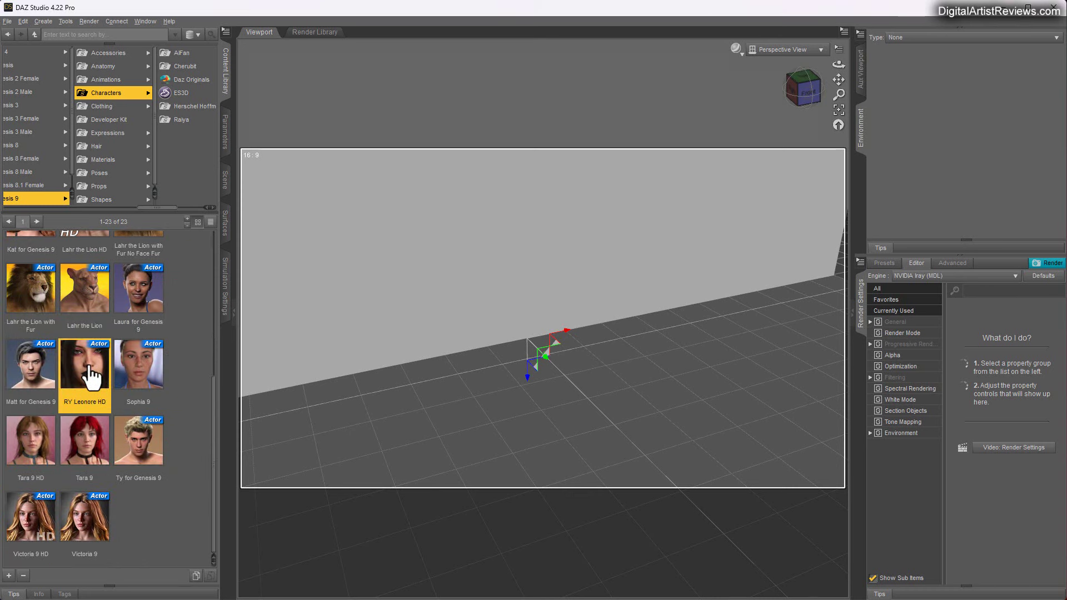
double_click(90, 380)
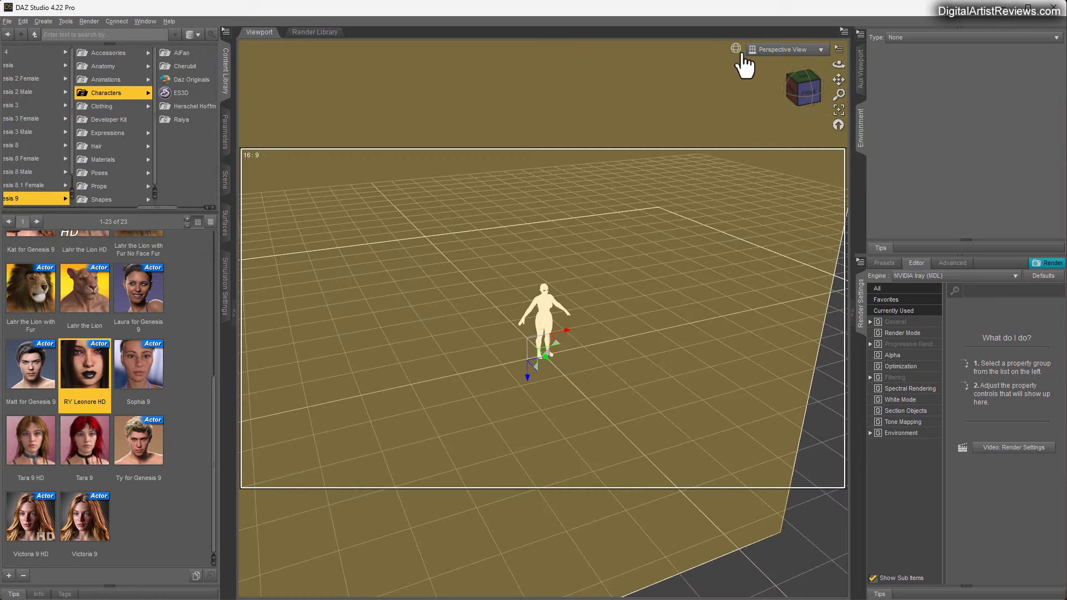
left_click(742, 54)
left_click(558, 9)
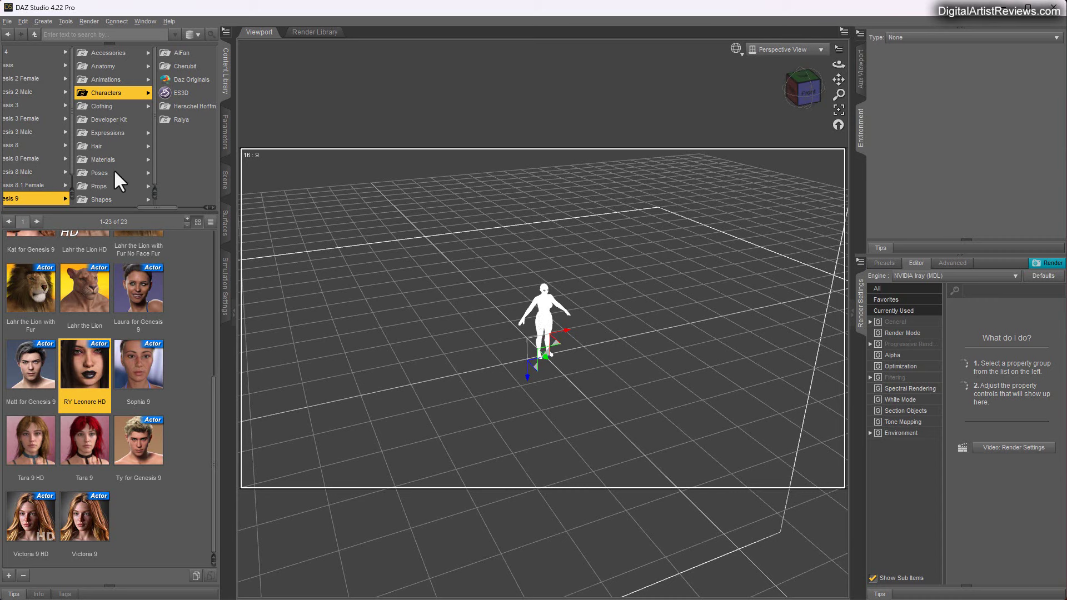
left_click_drag(151, 210, 142, 162)
- Open the Out Of Touch OOT Multi-Style Gothic Outfit folder with the RY Leonore figure selected
left_click(152, 104)
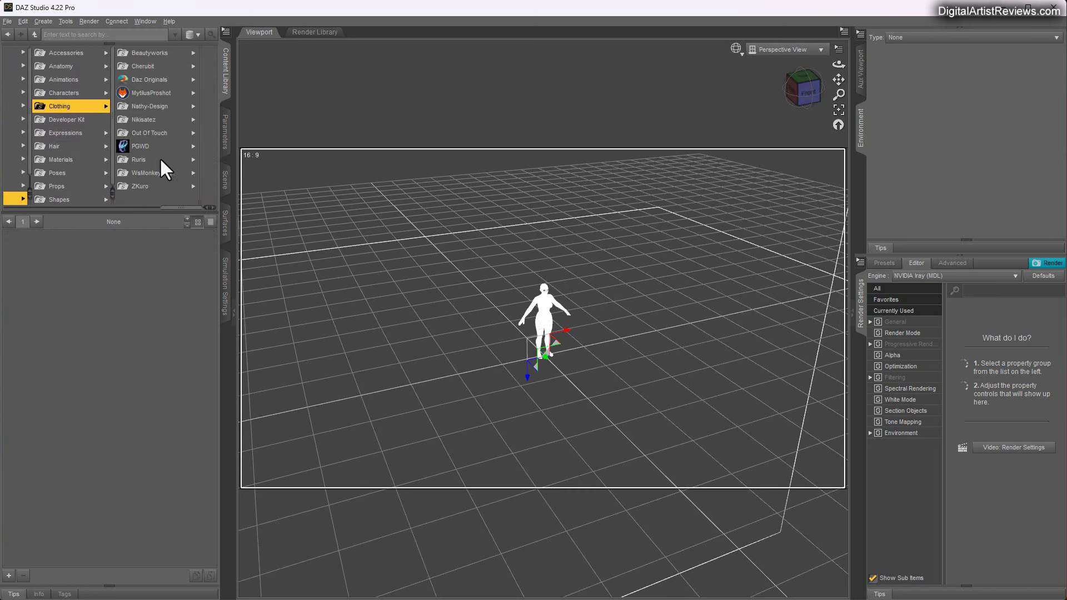
left_click(151, 132)
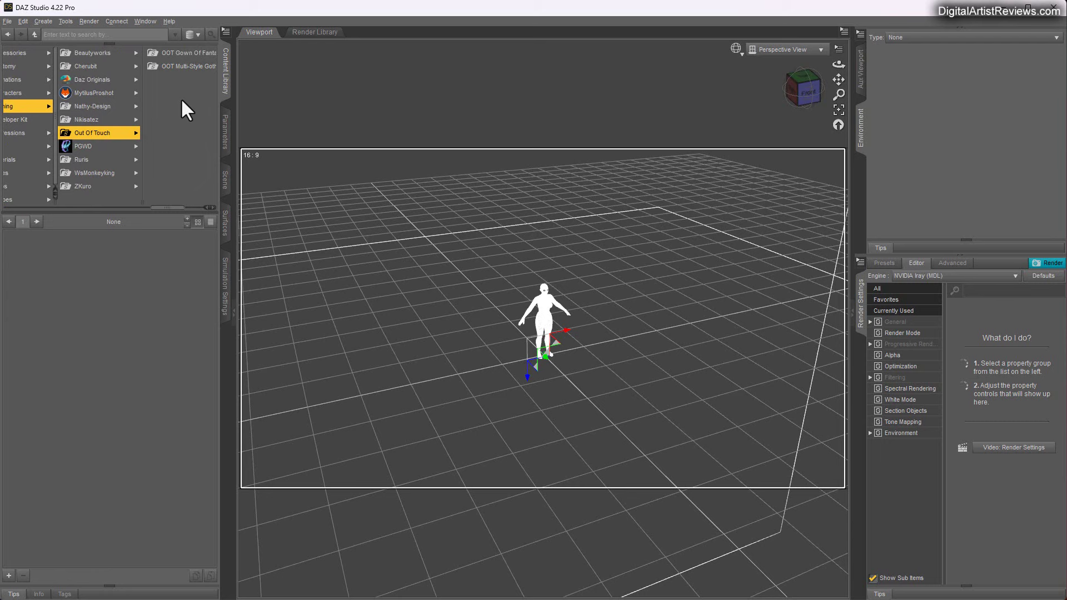
left_click(172, 67)
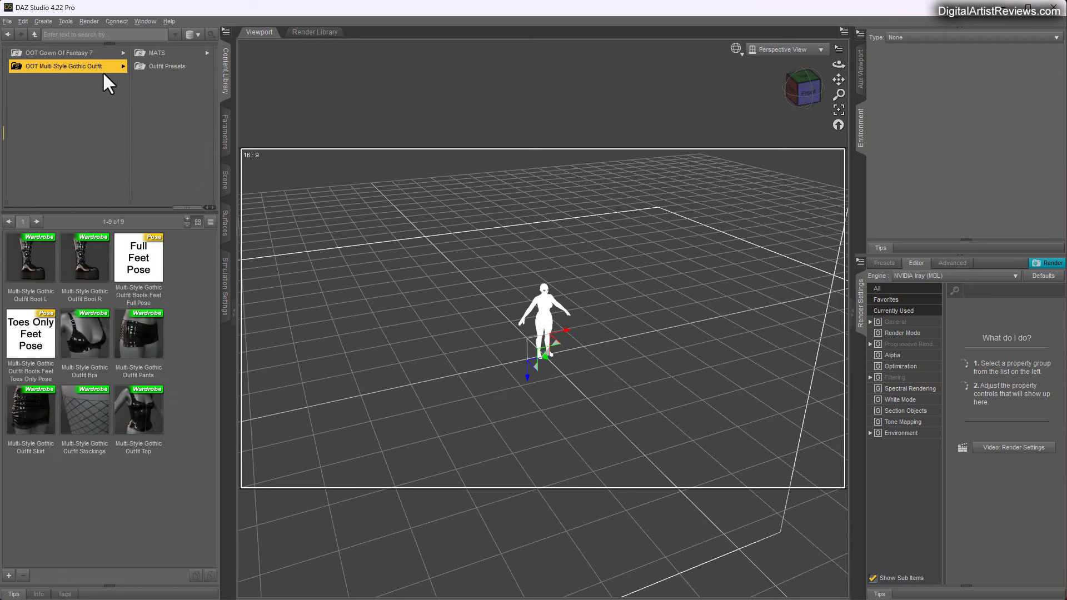
left_click(225, 178)
left_click_drag(53, 109, 839, 95)
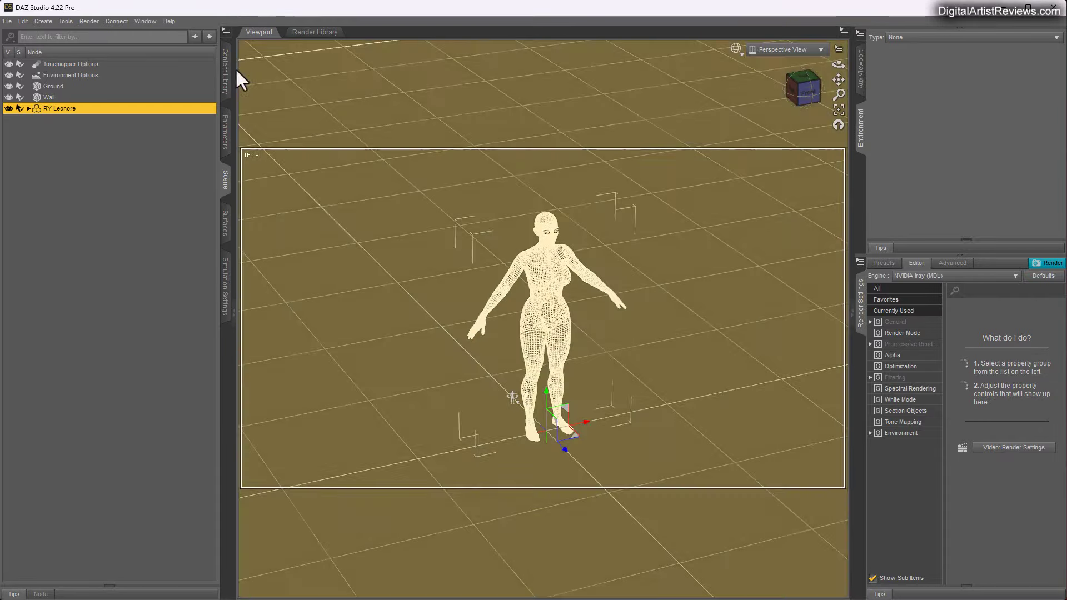
left_click(223, 78)
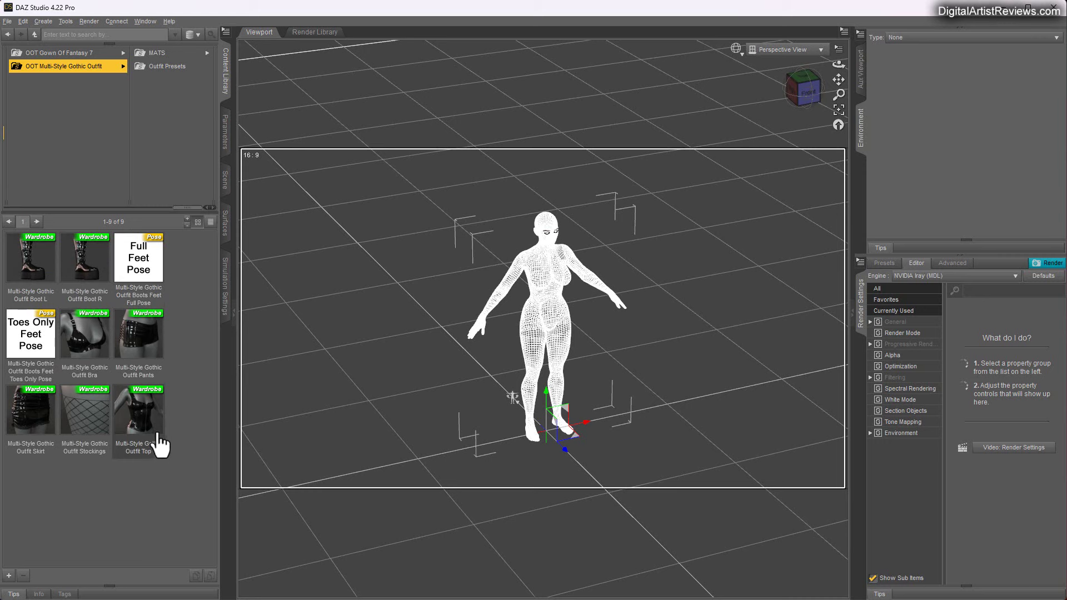
left_click_drag(84, 416, 334, 505)
- Put Boot L, Boot R, Skirt, Stockings and Bra on the figure
double_click(28, 275)
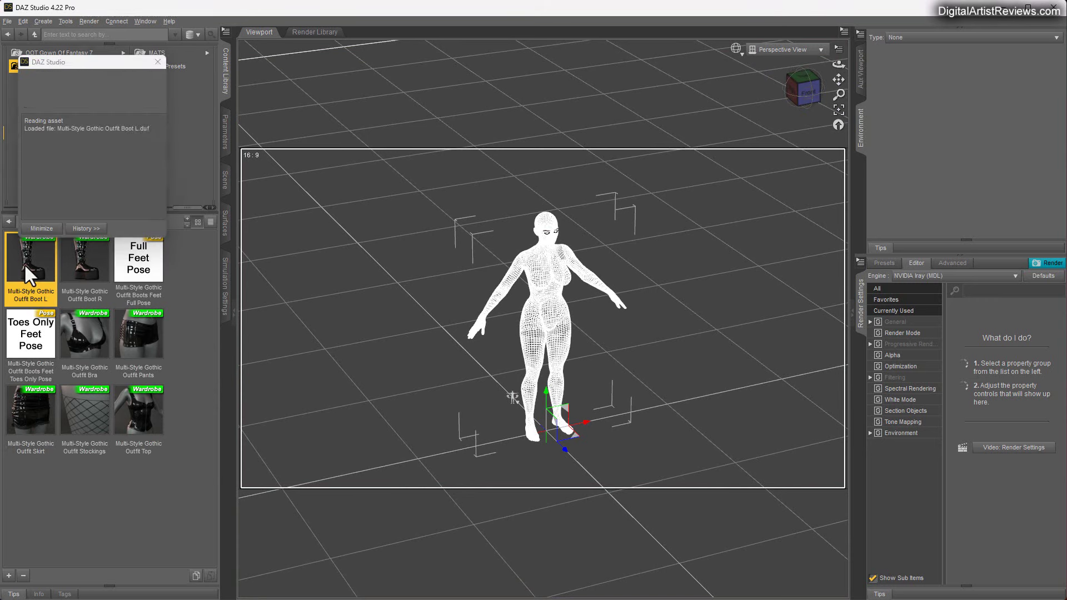
double_click(87, 268)
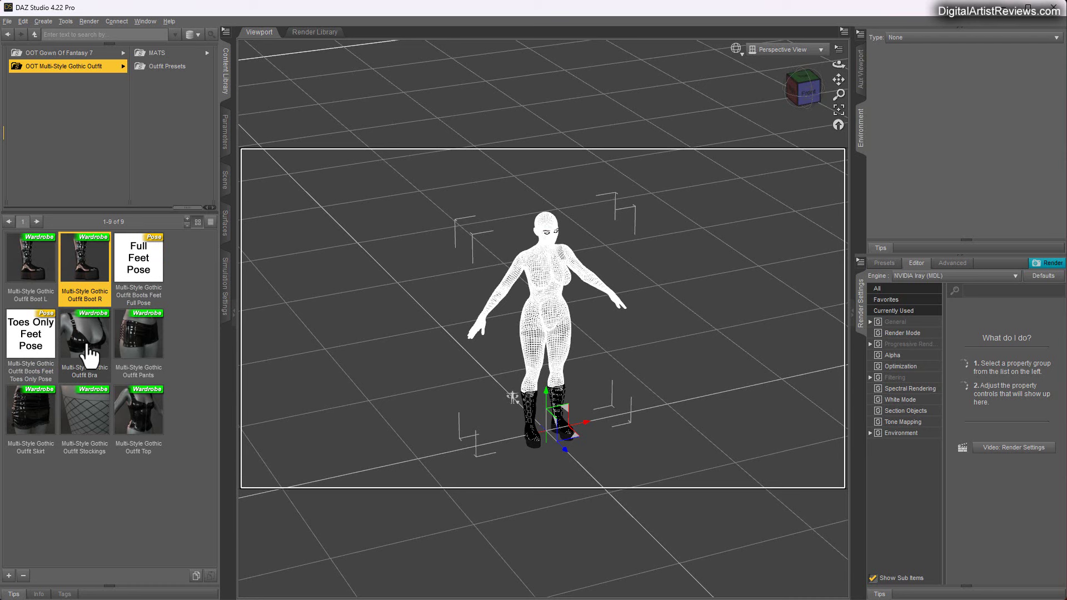
double_click(33, 424)
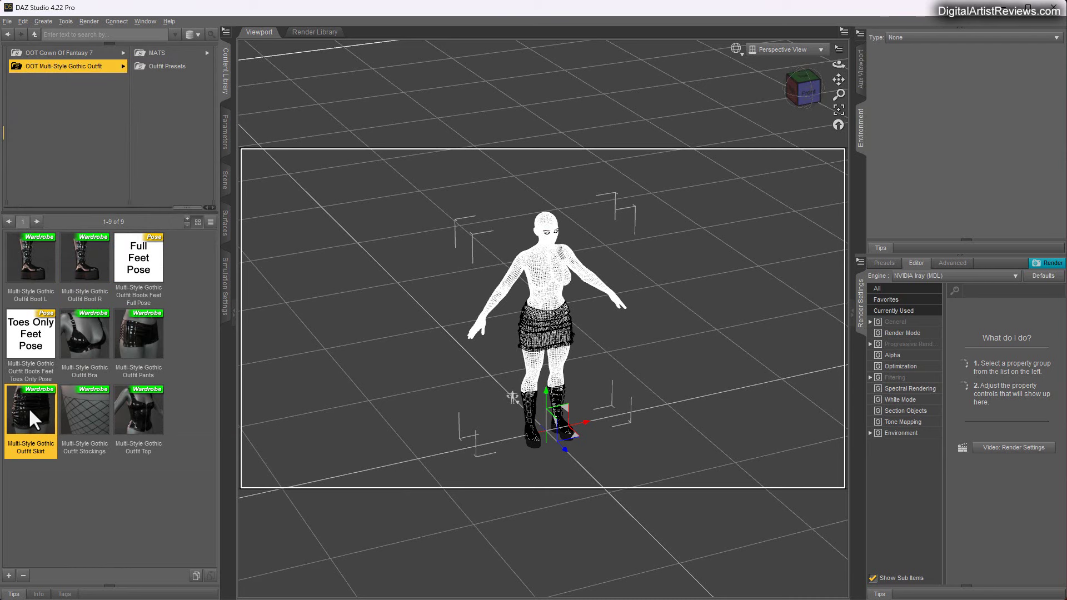
double_click(94, 424)
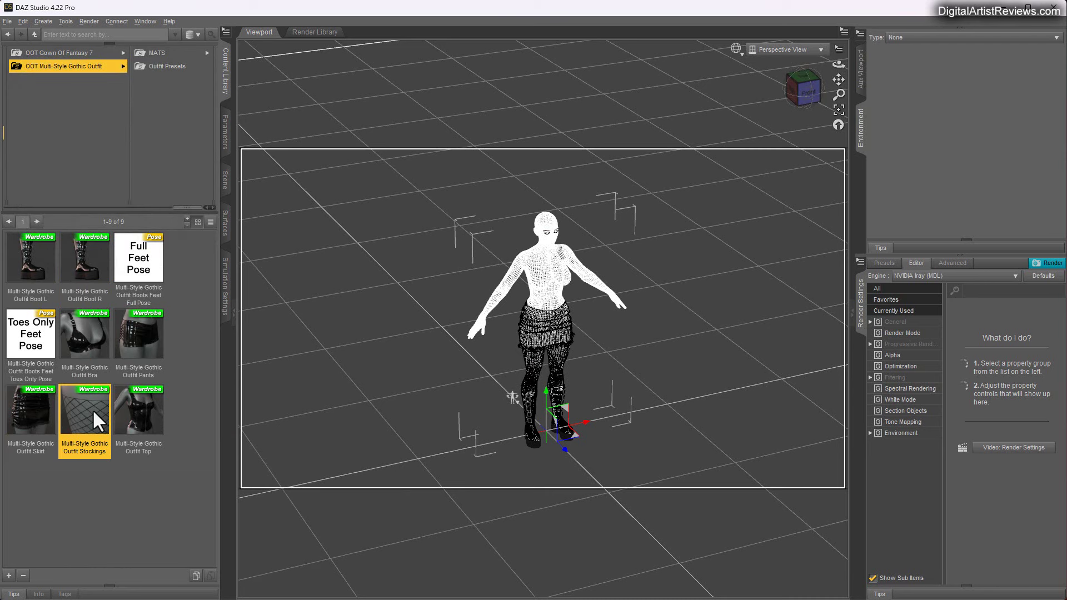
double_click(88, 342)
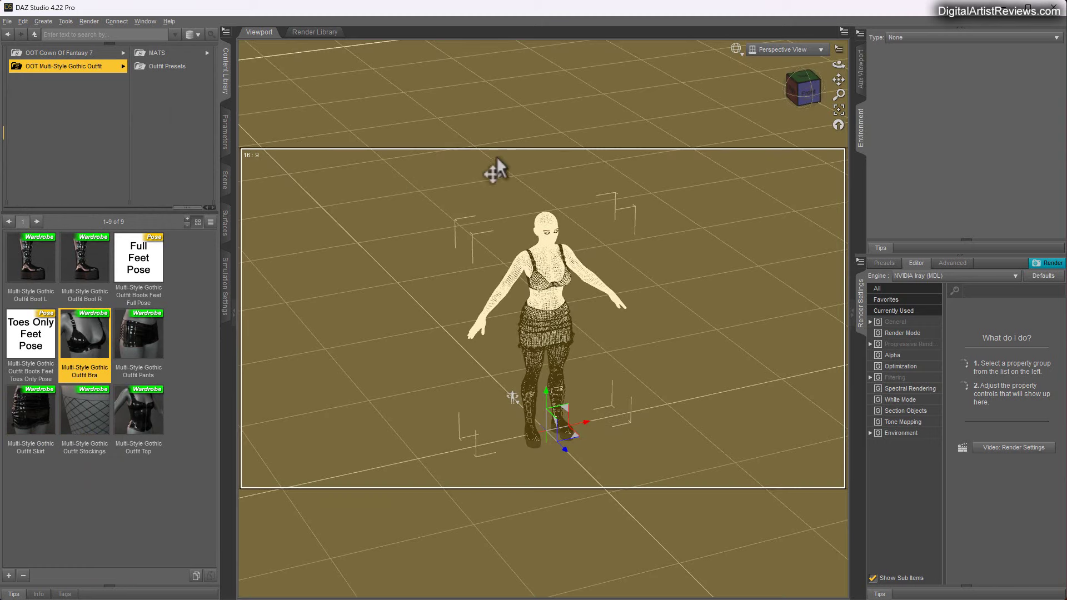
- Set the viewport to NVIDIA Iray and expand the Progressive Rendering and Environment render settings
left_click(741, 54)
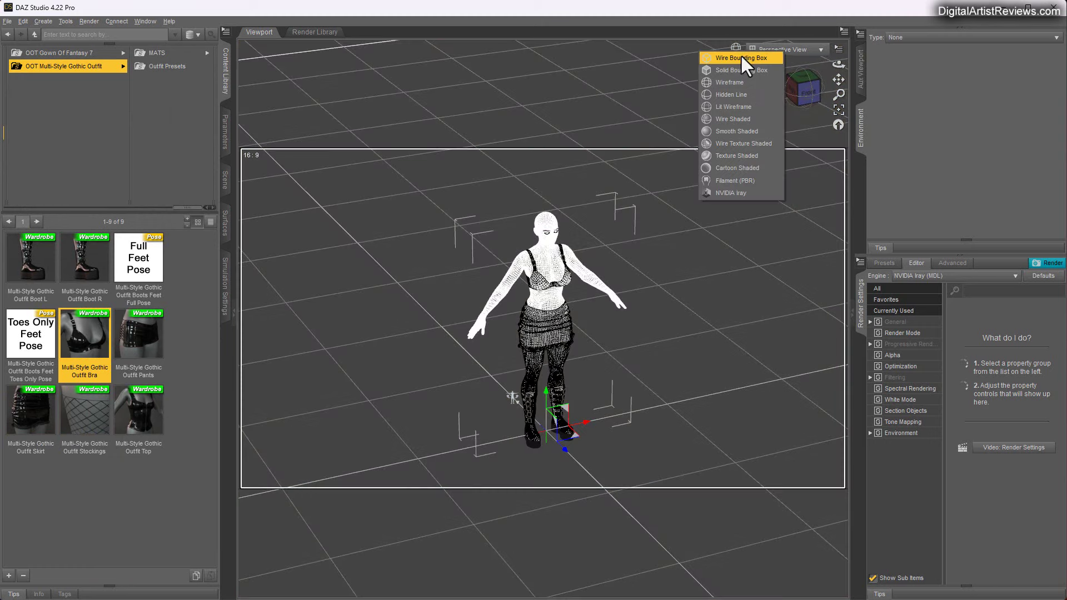
left_click(725, 194)
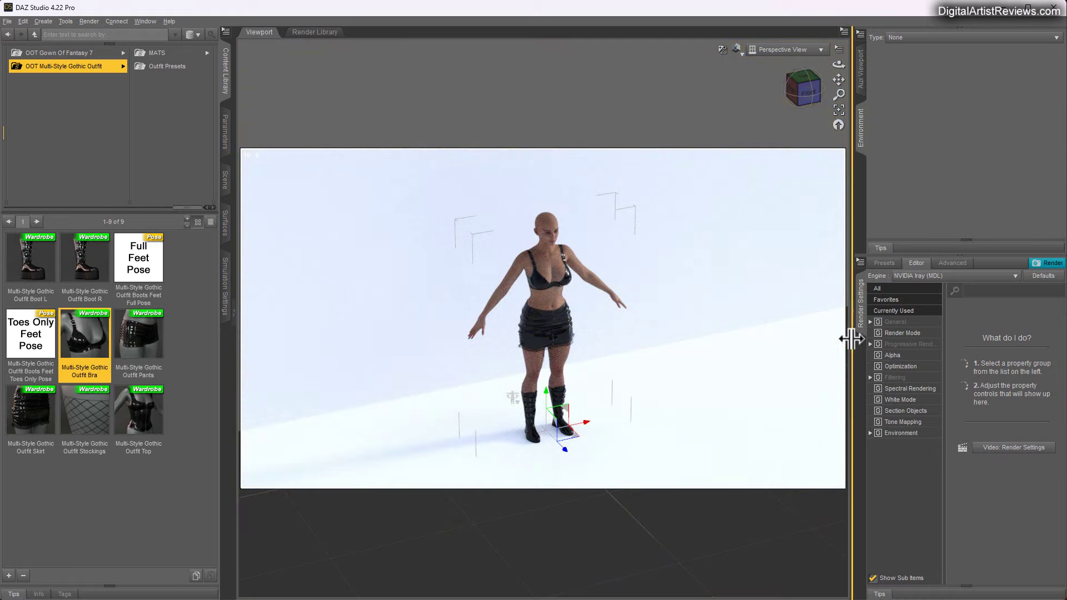
left_click(897, 345)
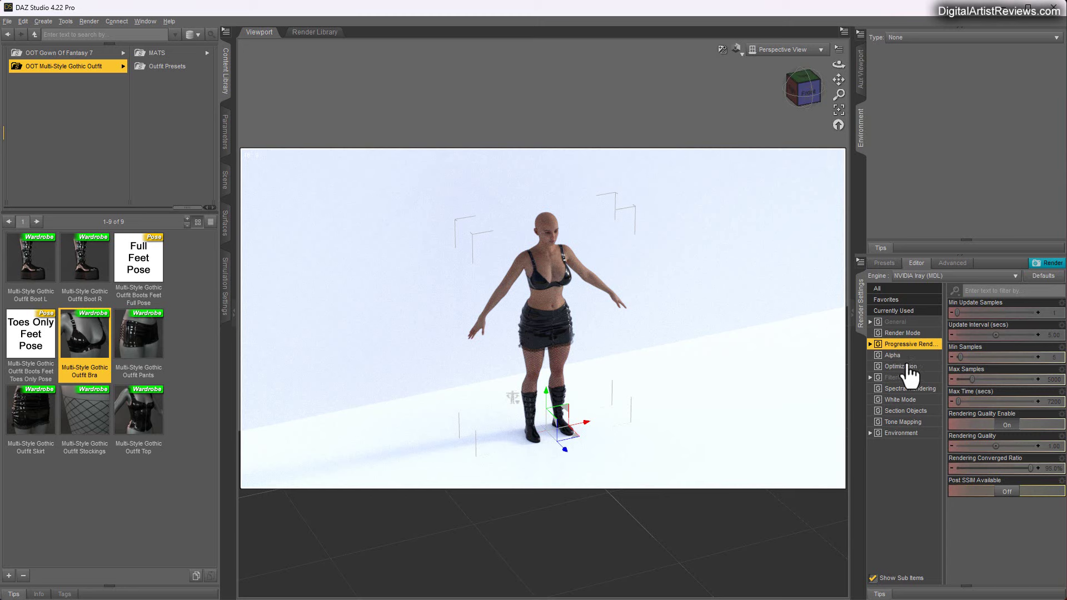
left_click(890, 434)
mouse_move(954, 402)
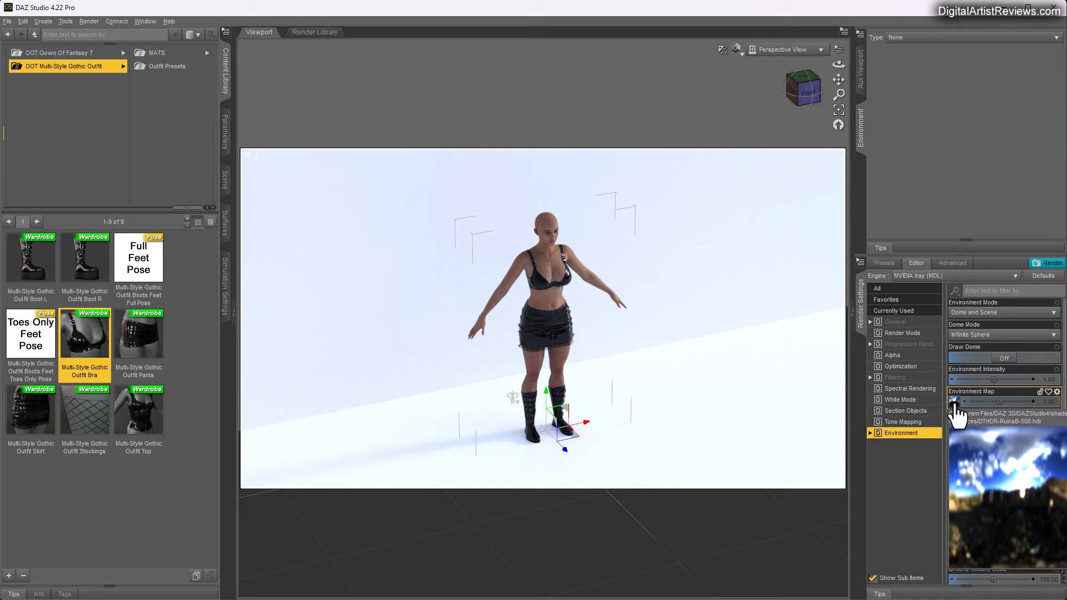
- Set Environment Map to None, and try Environment Intensity 0.5 before restoring it to 1
left_click(956, 414)
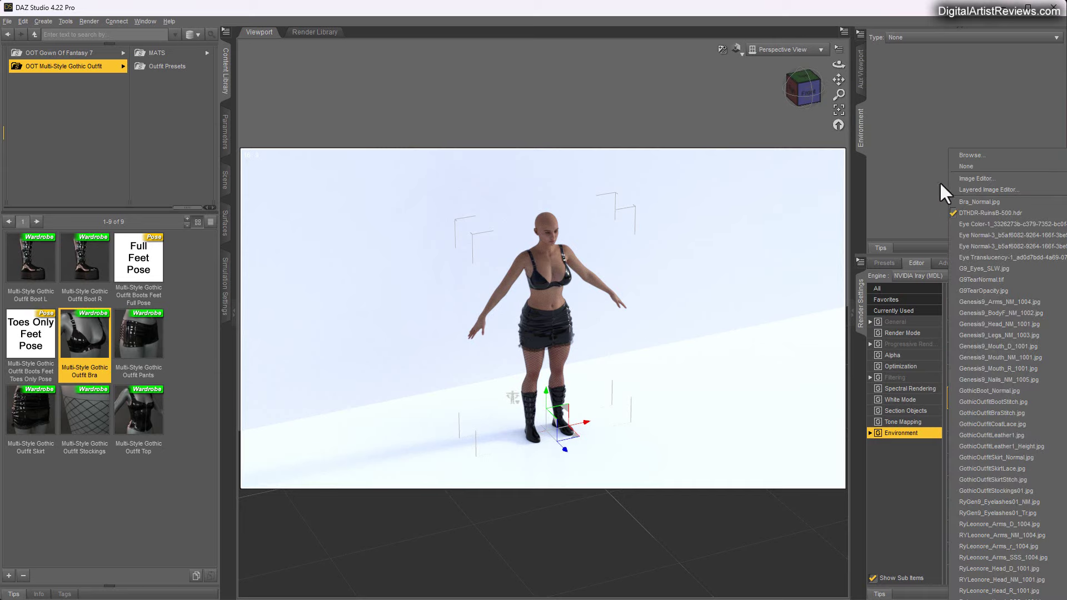
left_click(967, 167)
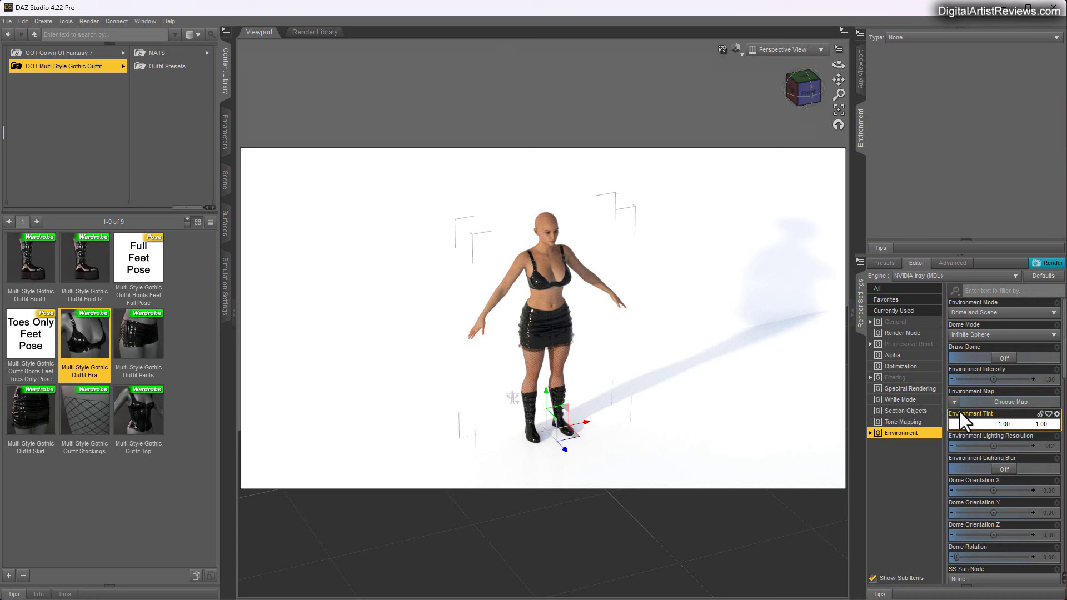
left_click(1047, 379)
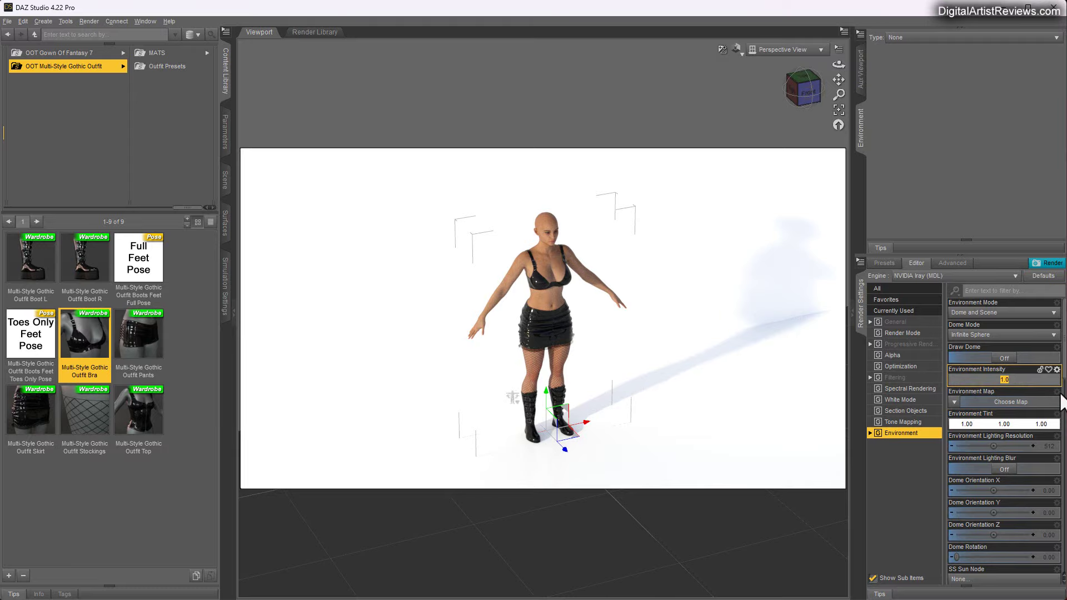
type("0.5")
key("Return")
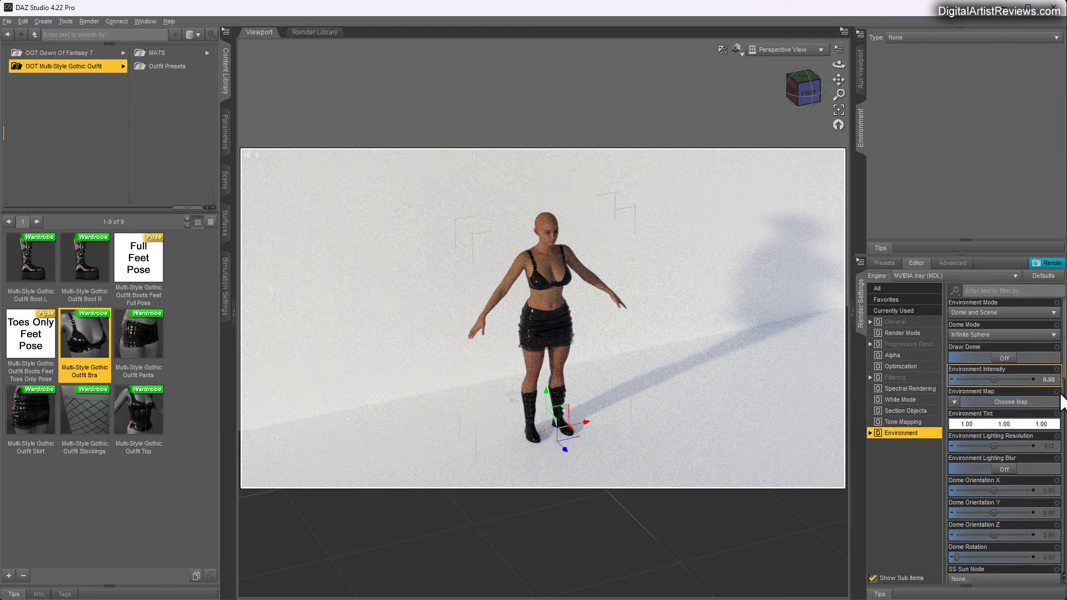
left_click(1047, 380)
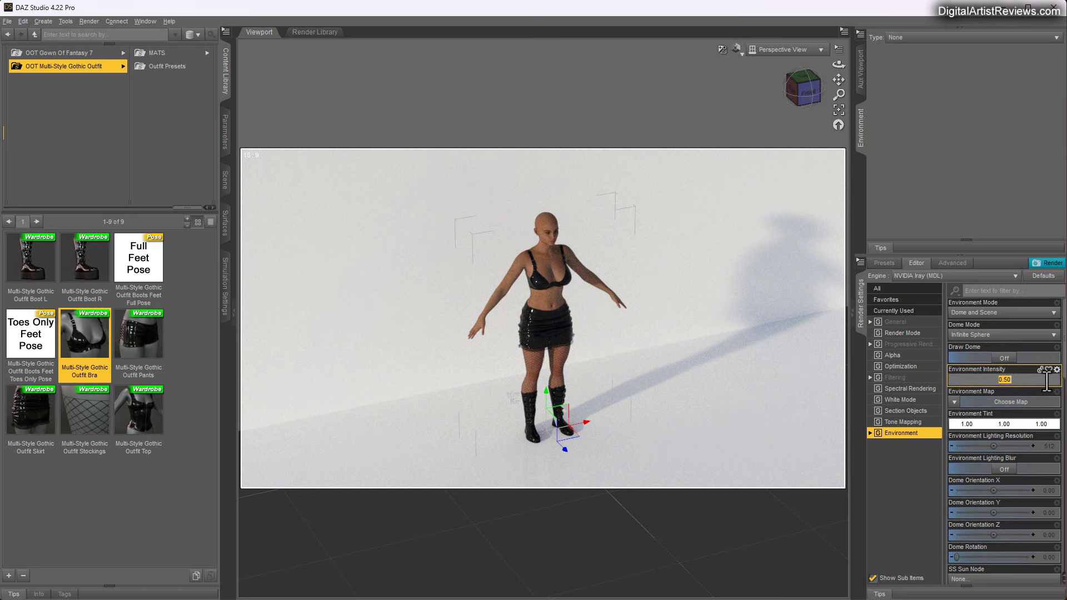
type("1")
key("Return")
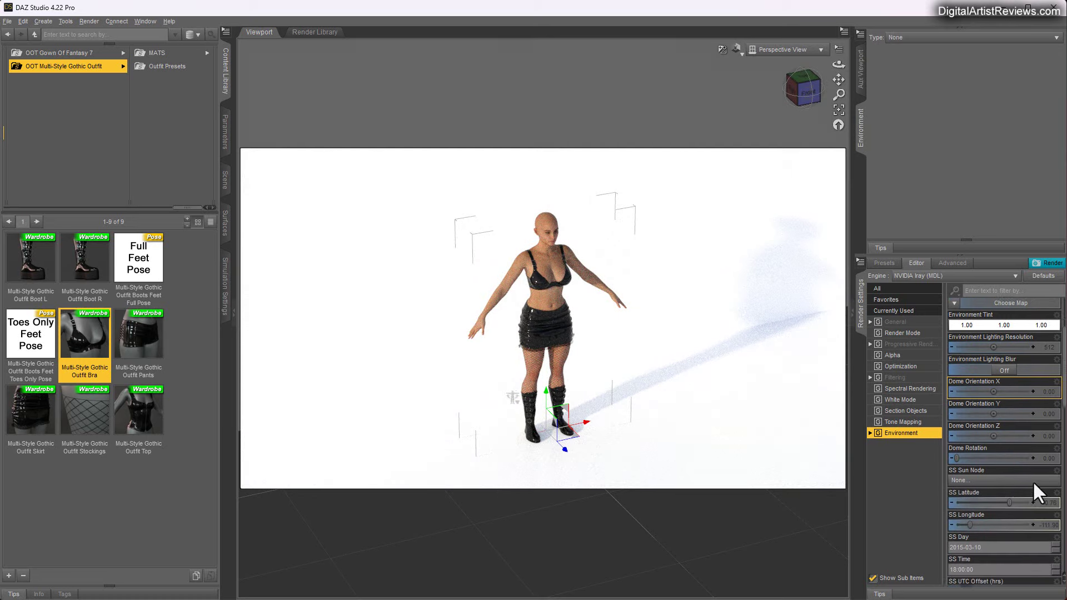
- Try SS Sun Disk Intensity values of 0 and 0.5
scroll(1033, 481, "down", 6)
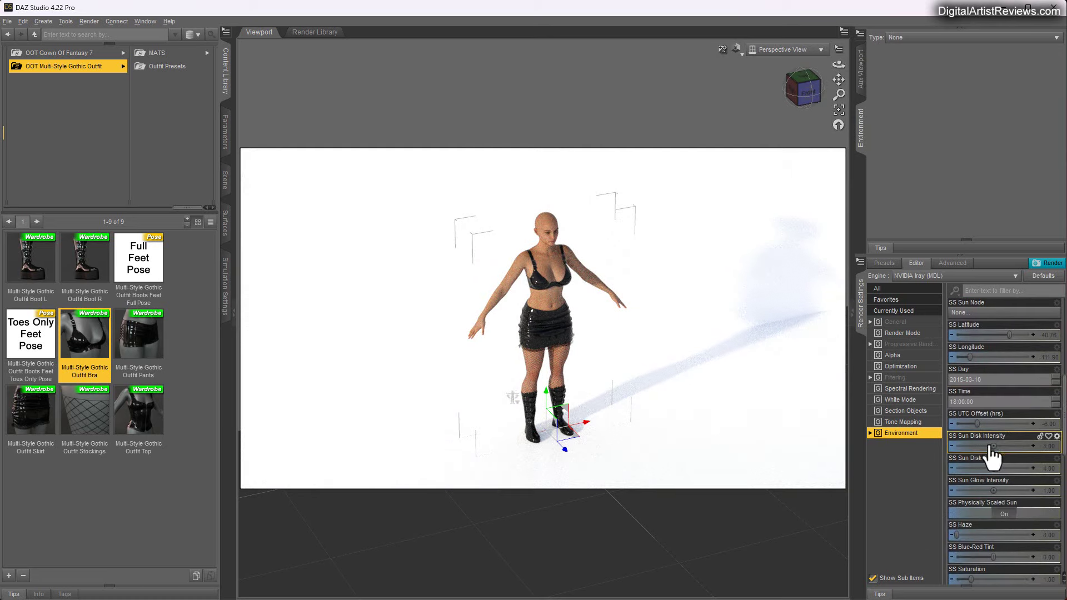
left_click(1050, 448)
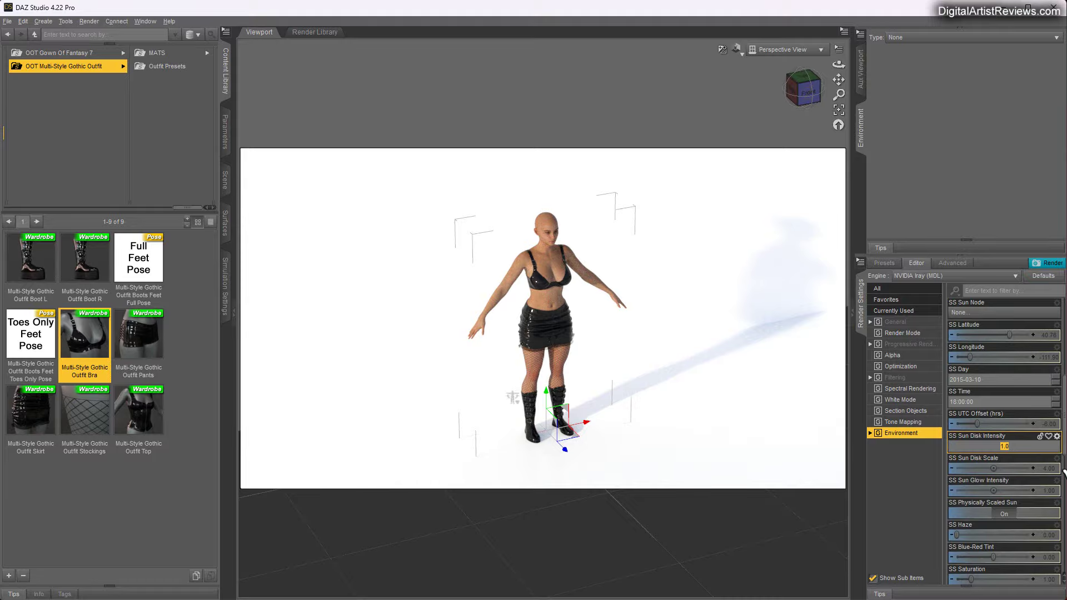
type("0")
key("Return")
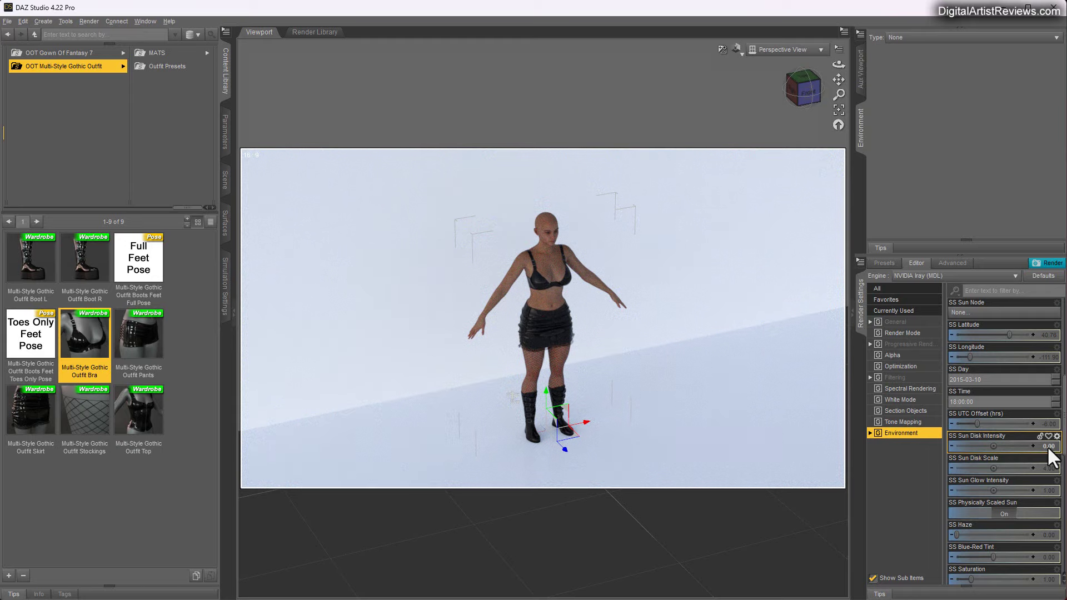
left_click(1048, 446)
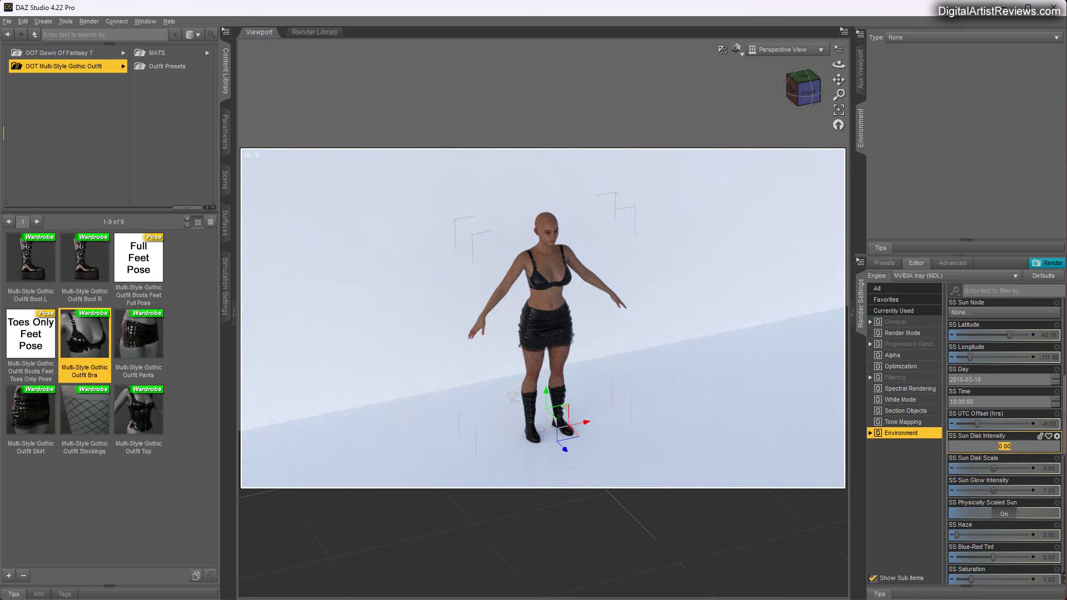
type("0.5")
key("Return")
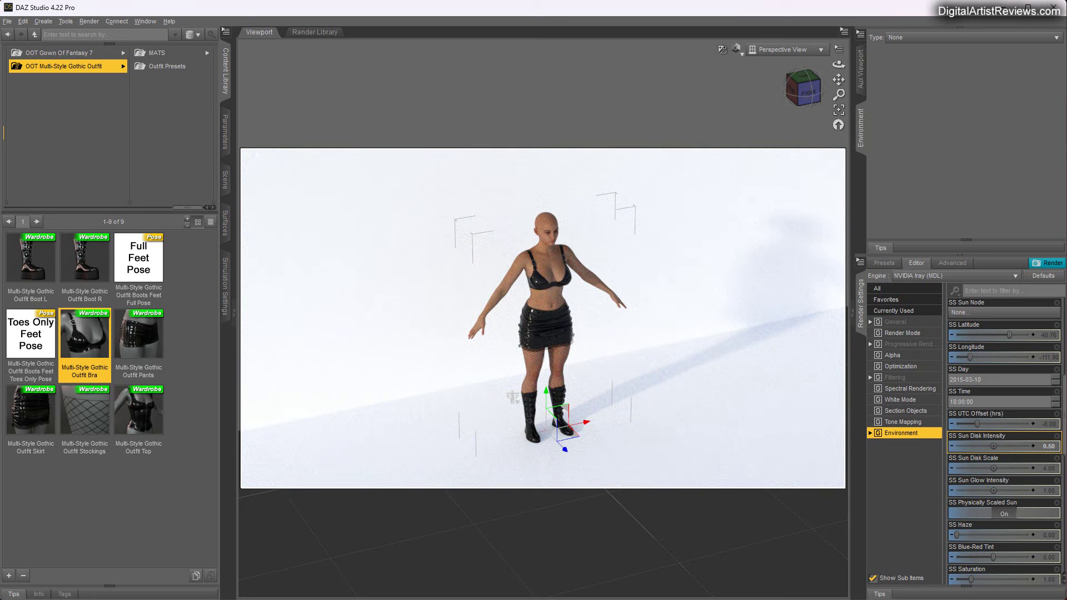
double_click(1047, 446)
key("Return")
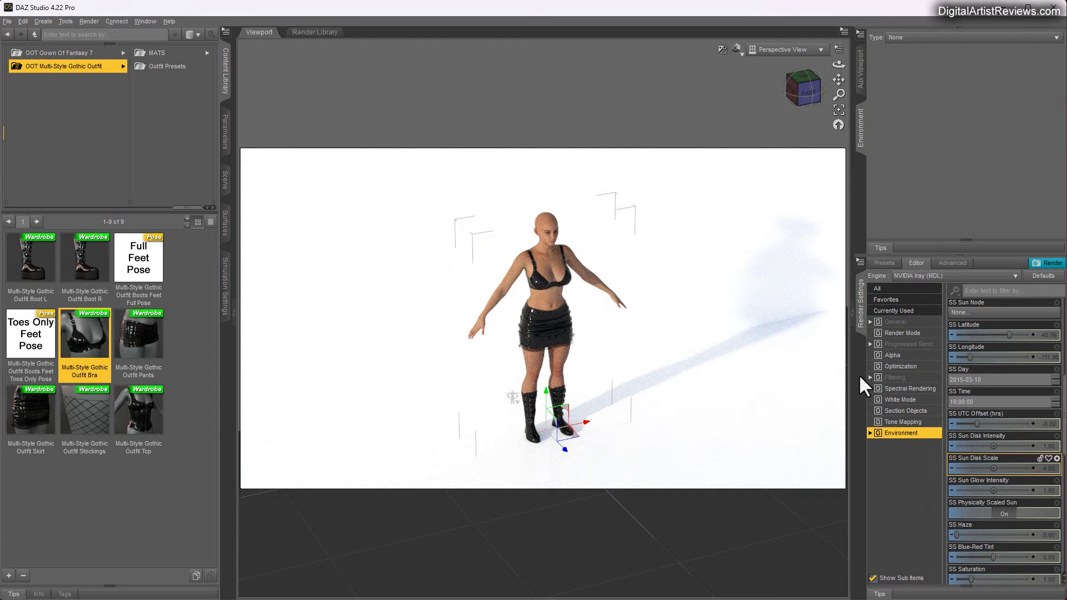
- Lower Environment Intensity to 0.80
scroll(1024, 409, "up", 5)
scroll(1043, 377, "up", 3)
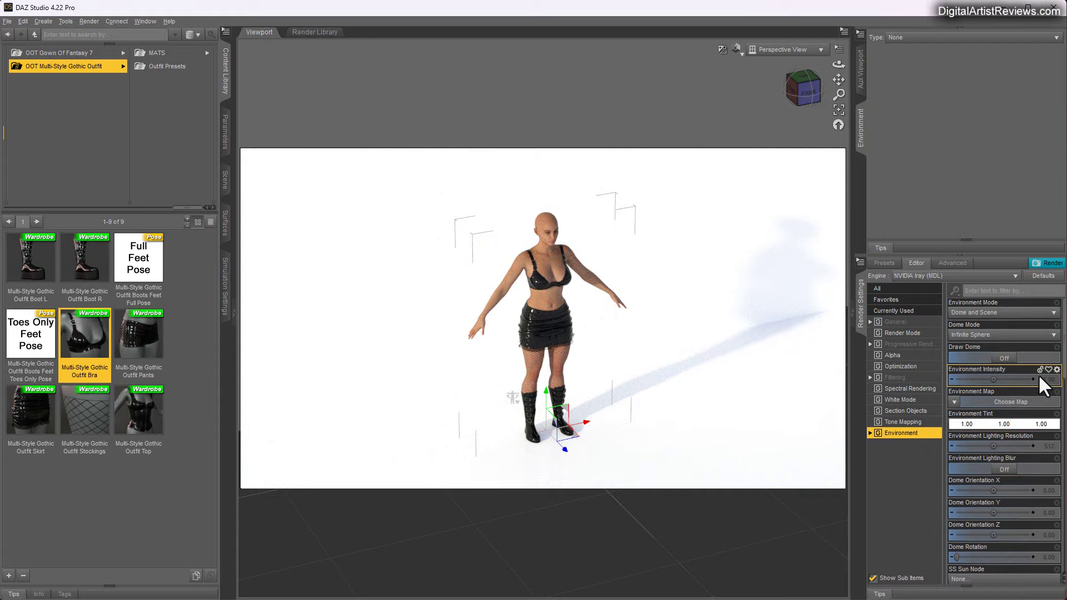
double_click(1044, 381)
type("0.8")
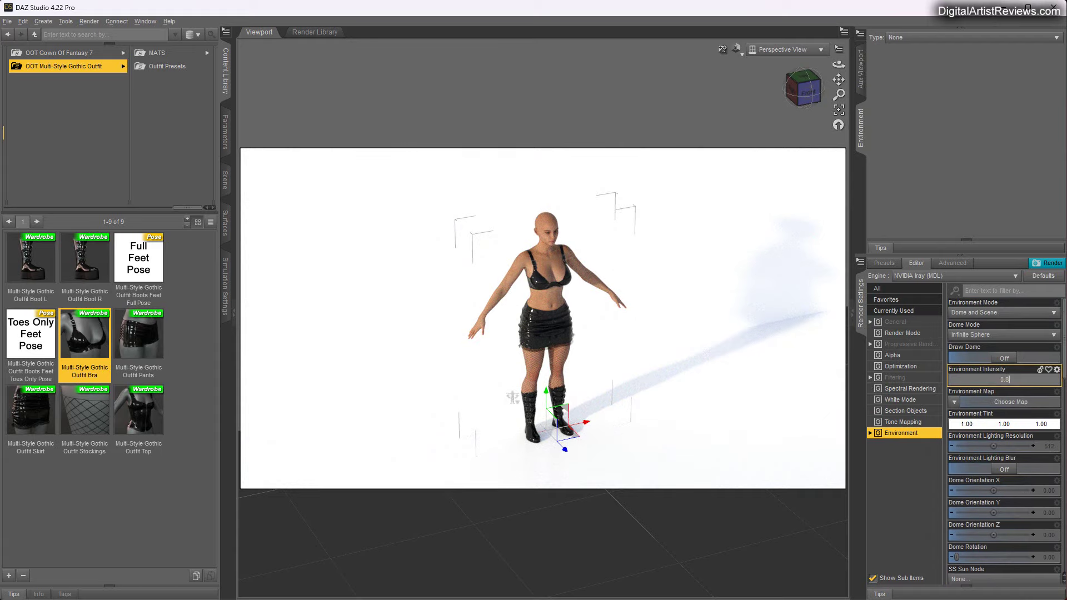
key("Return")
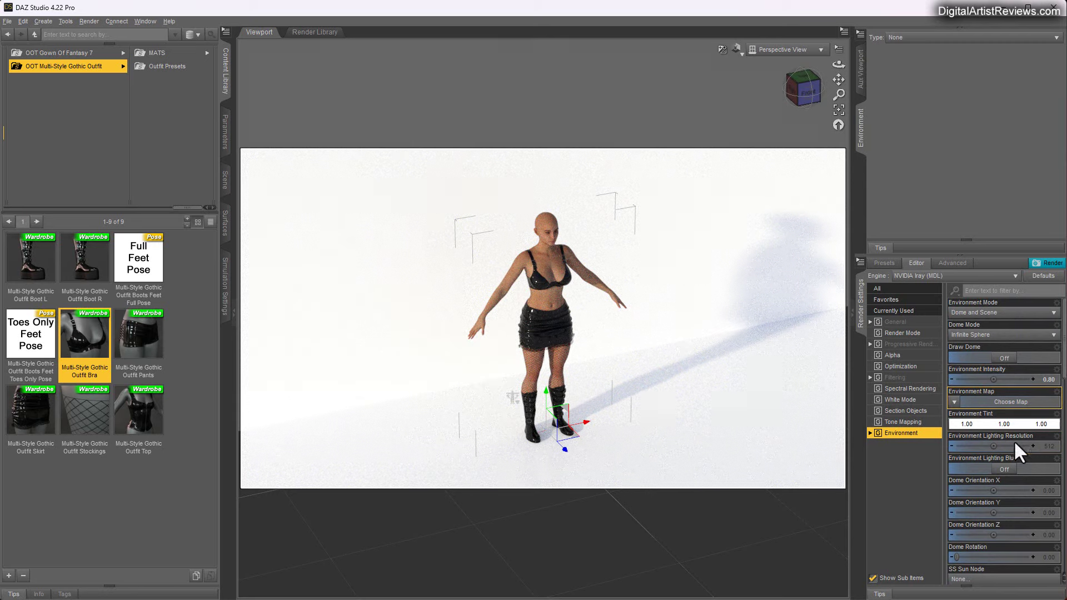
- Turn on the Post Denoiser under Filtering with Start Iteration 0
scroll(1017, 489, "down", 3)
left_click(895, 378)
left_click(1007, 469)
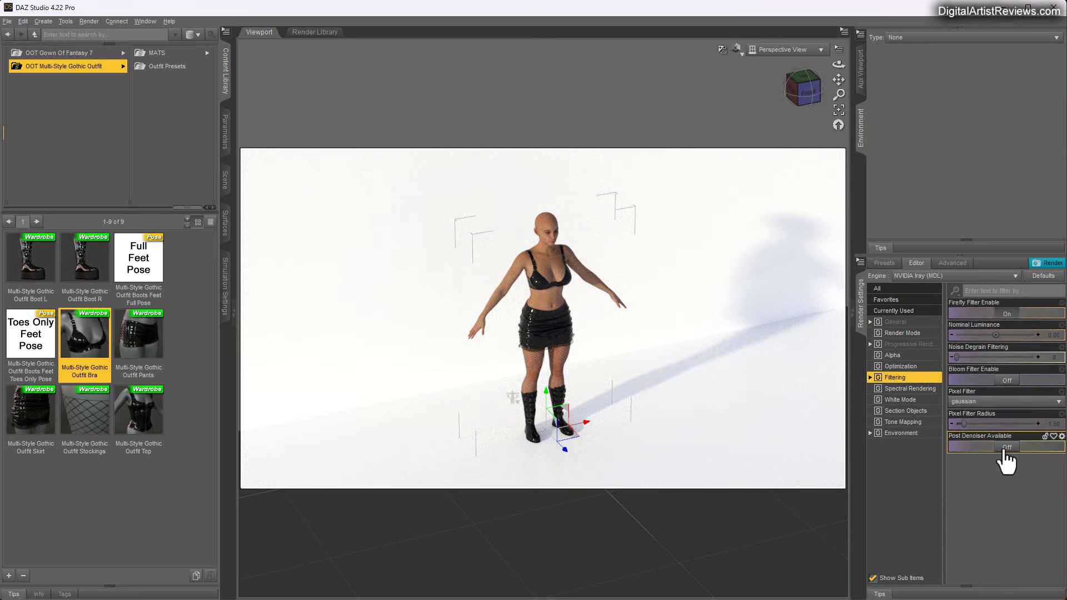
double_click(1052, 494)
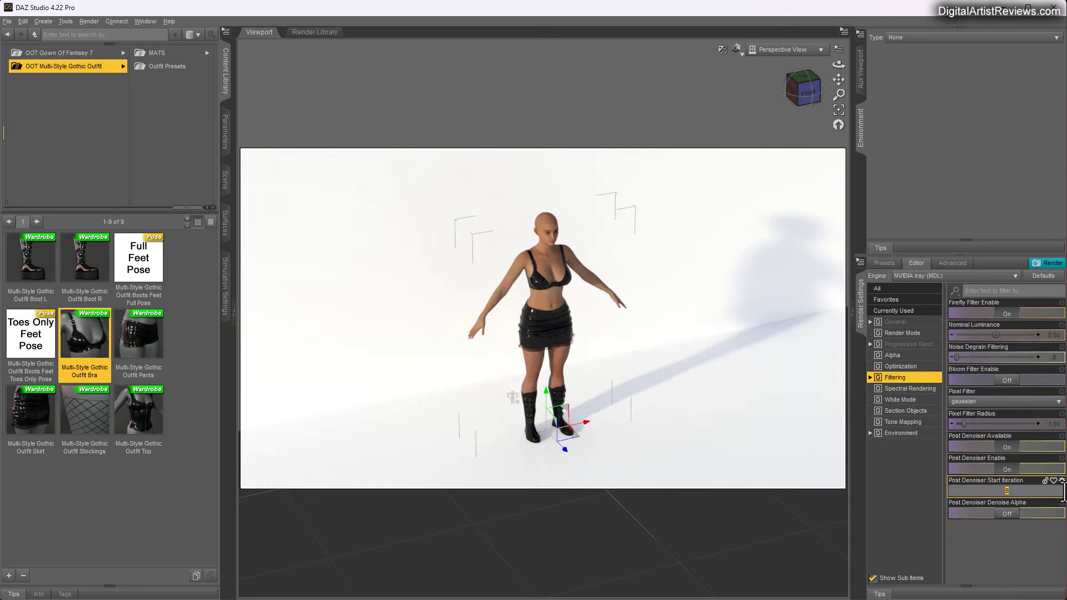
type("0")
key("Return")
left_click(906, 322)
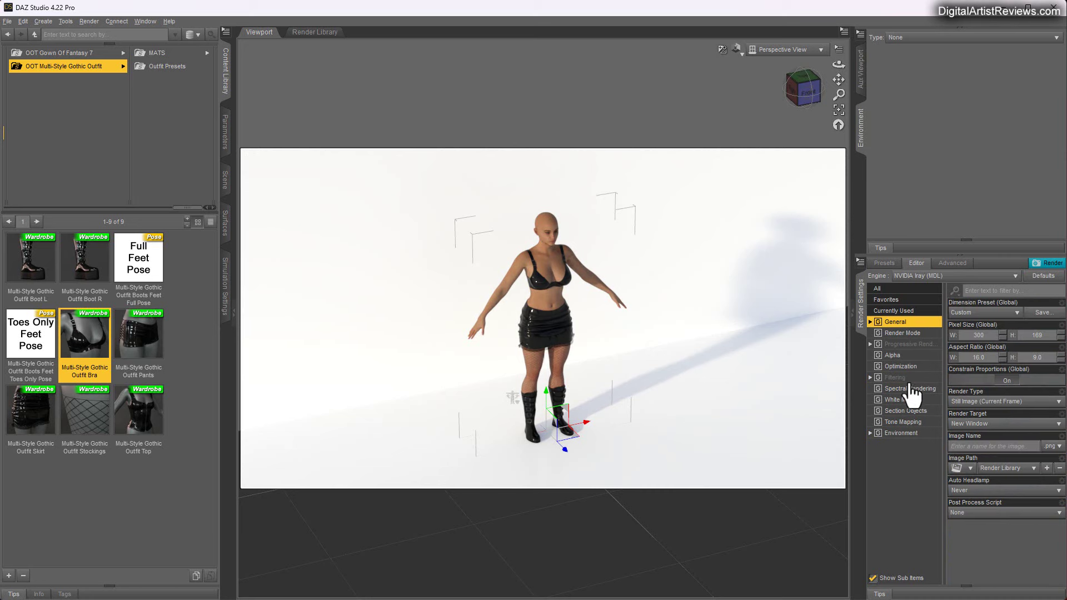
- Rotate the environment dome and try sun times of 20:00, 21:00 and 13:00
left_click(897, 434)
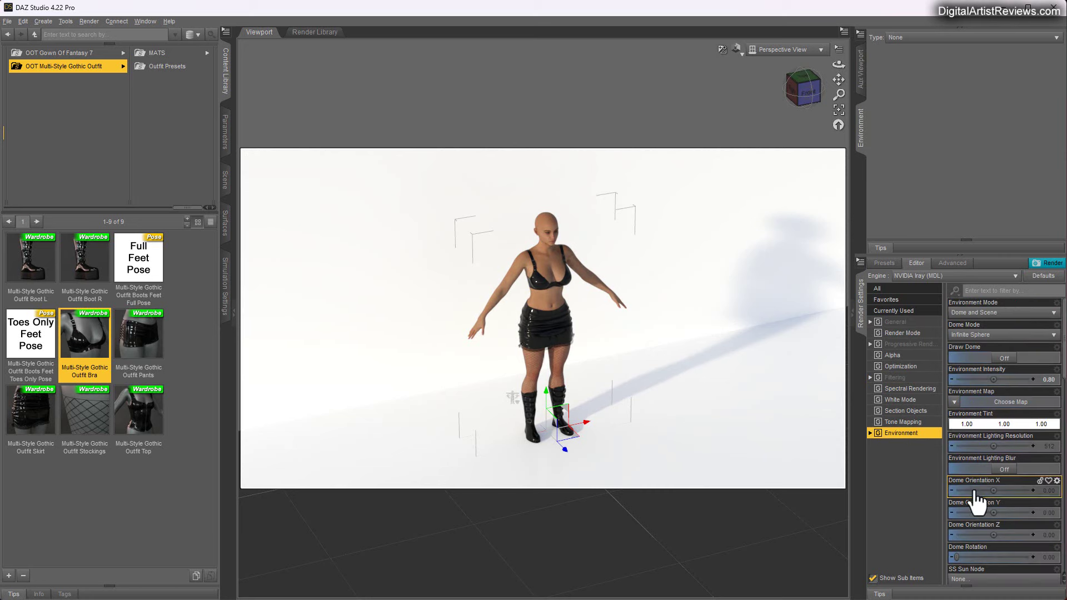
scroll(984, 486, "down", 5)
scroll(980, 499, "down", 3)
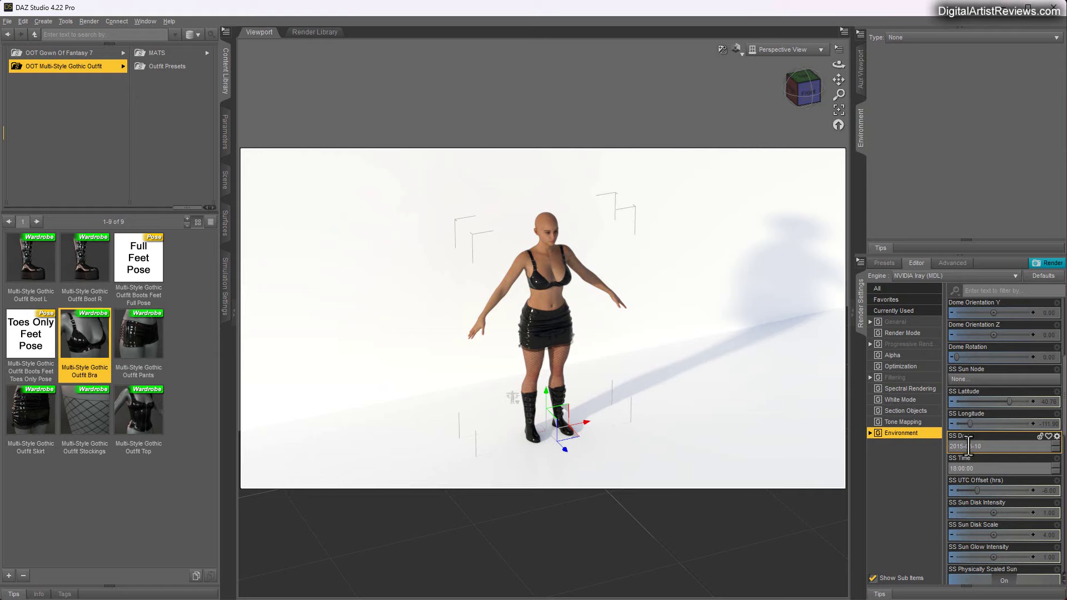
scroll(1045, 456, "up", 3)
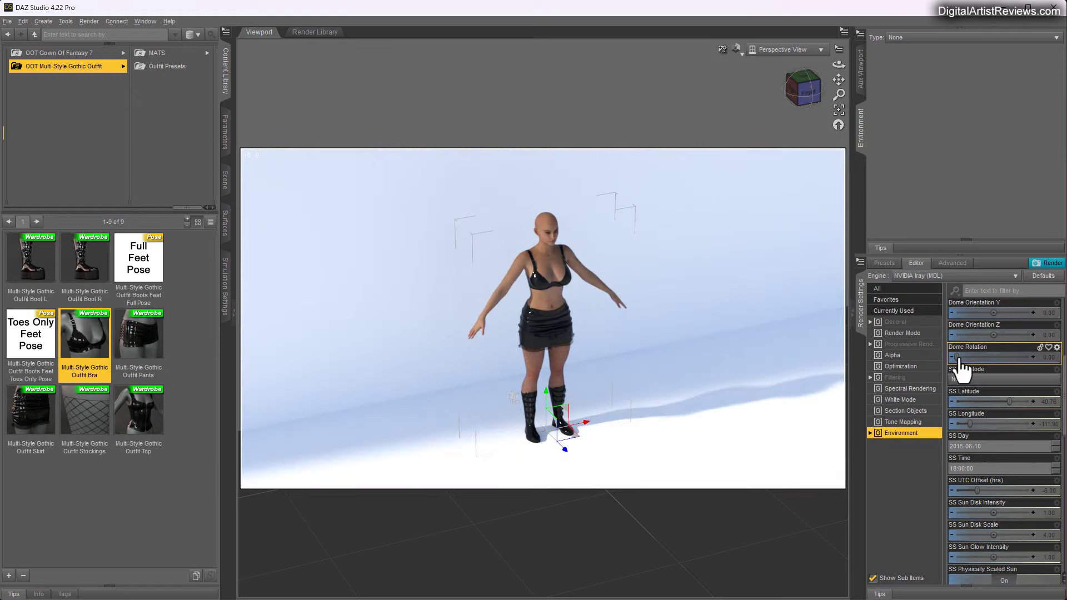
left_click_drag(955, 356, 999, 360)
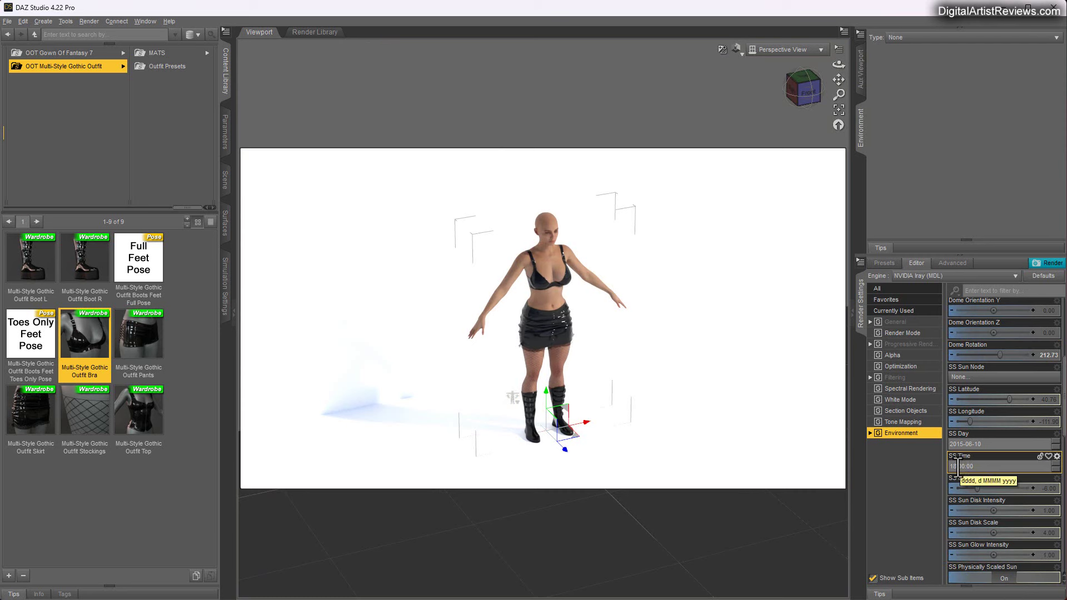
left_click(954, 466)
type("20")
key("Return")
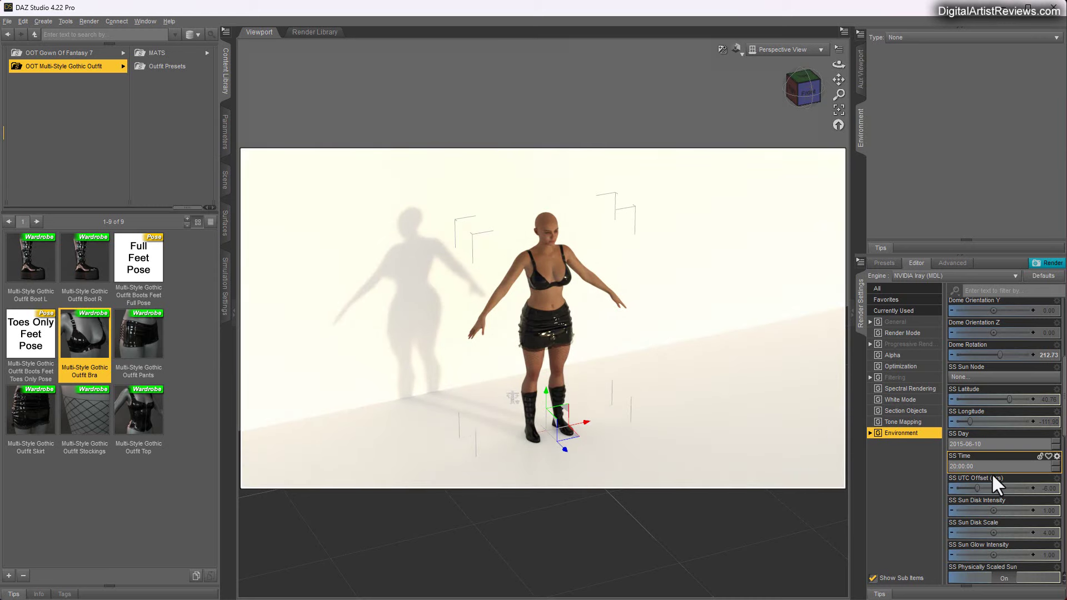
key("Up")
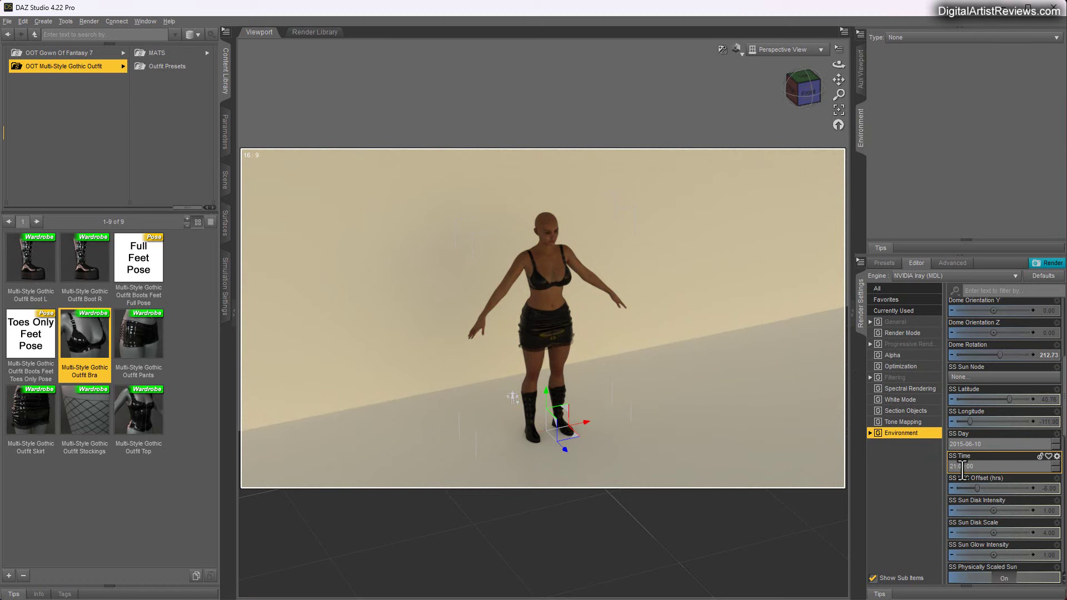
key("Down")
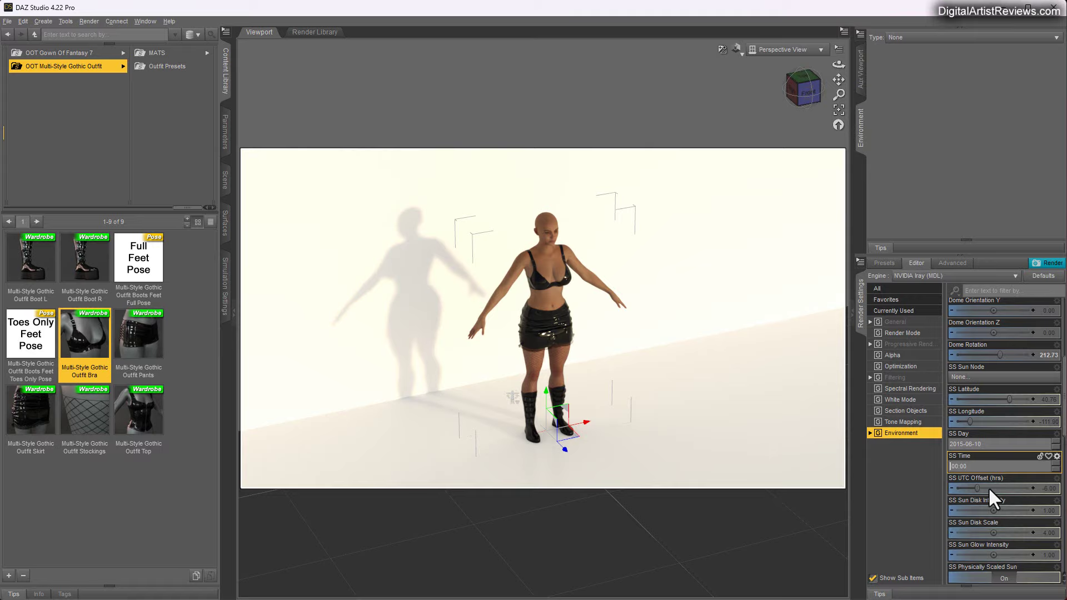
type("13:")
key("Return")
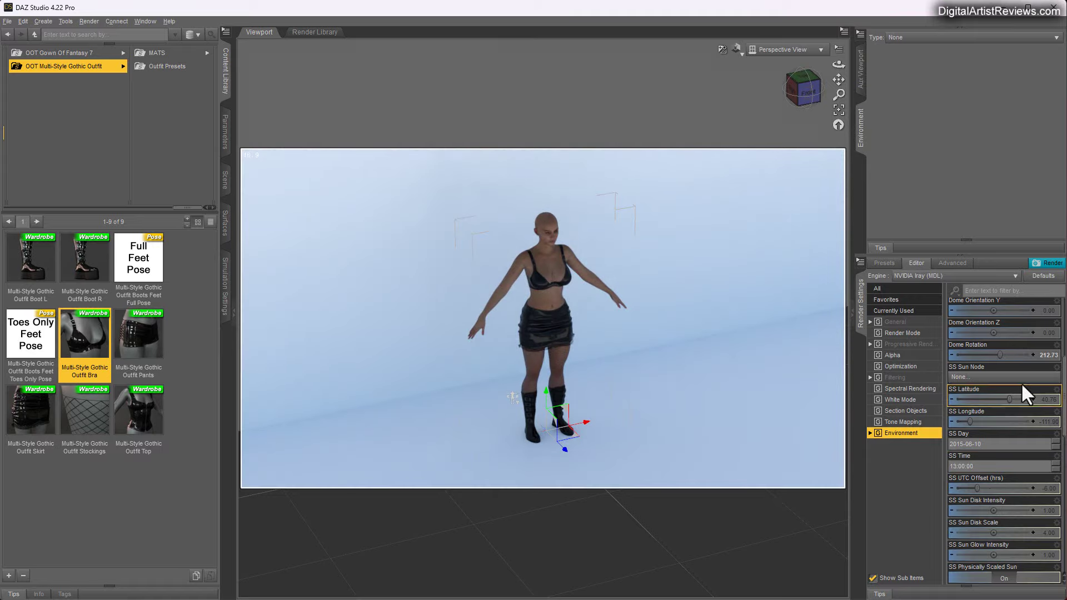
- Set SS Time to 19:00:00, Dome Rotation to about 220, and Environment Intensity to 0.50
left_click_drag(1000, 355, 1020, 354)
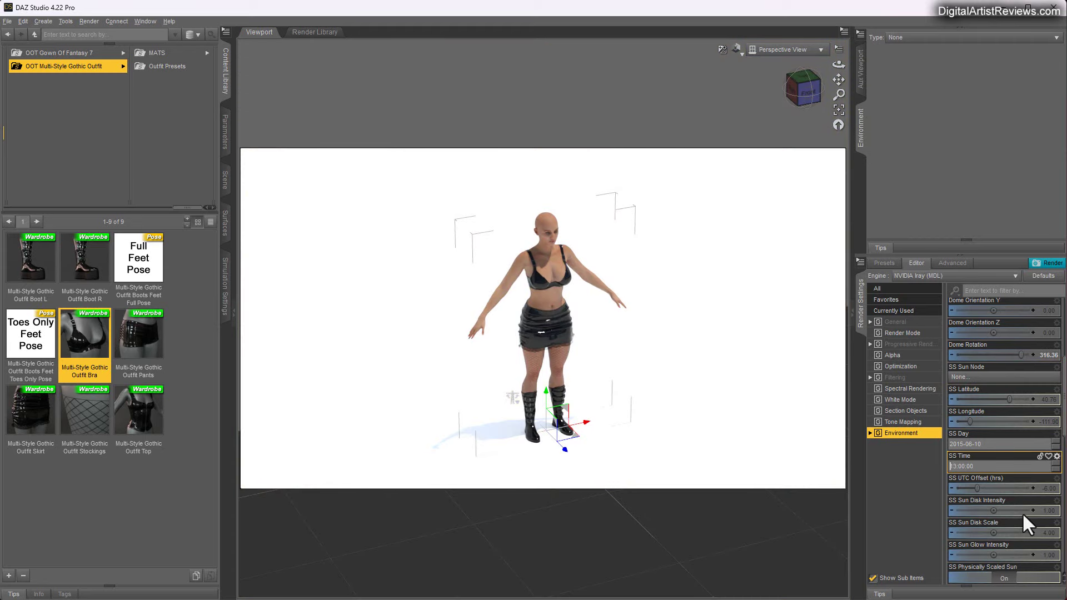
type("19:00:00")
key("Return")
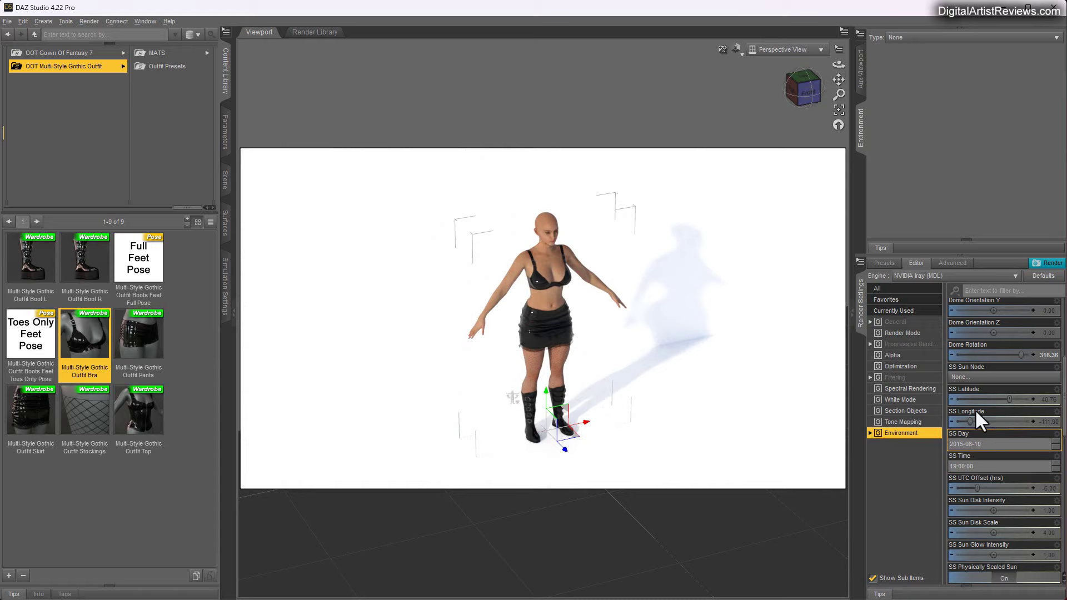
mouse_move(1021, 354)
left_mouse_down()
mouse_move(988, 352)
mouse_move(1000, 350)
left_mouse_up()
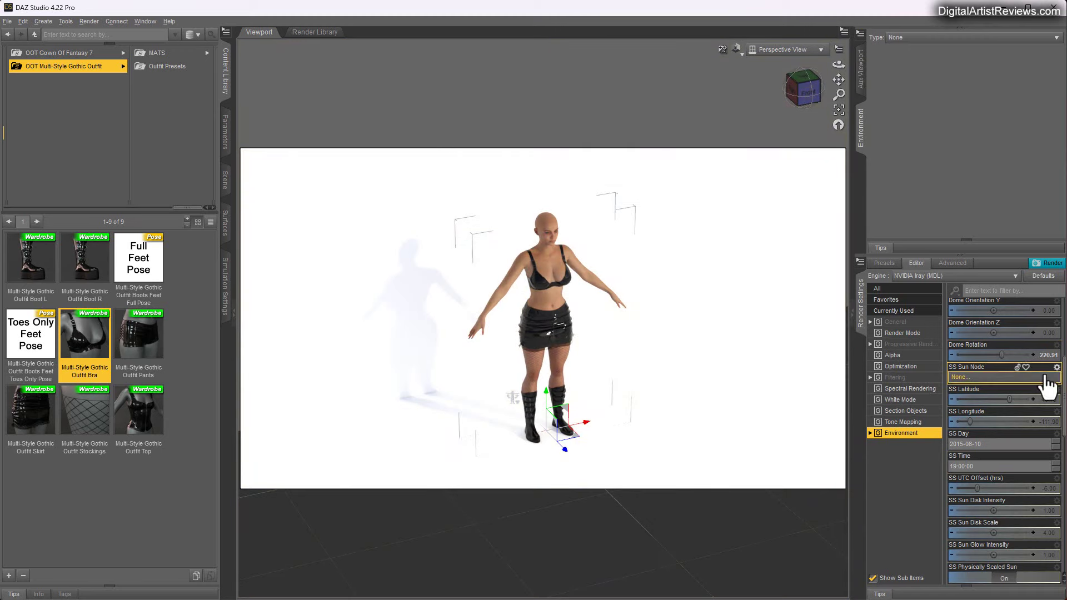
scroll(1003, 371, "up", 5)
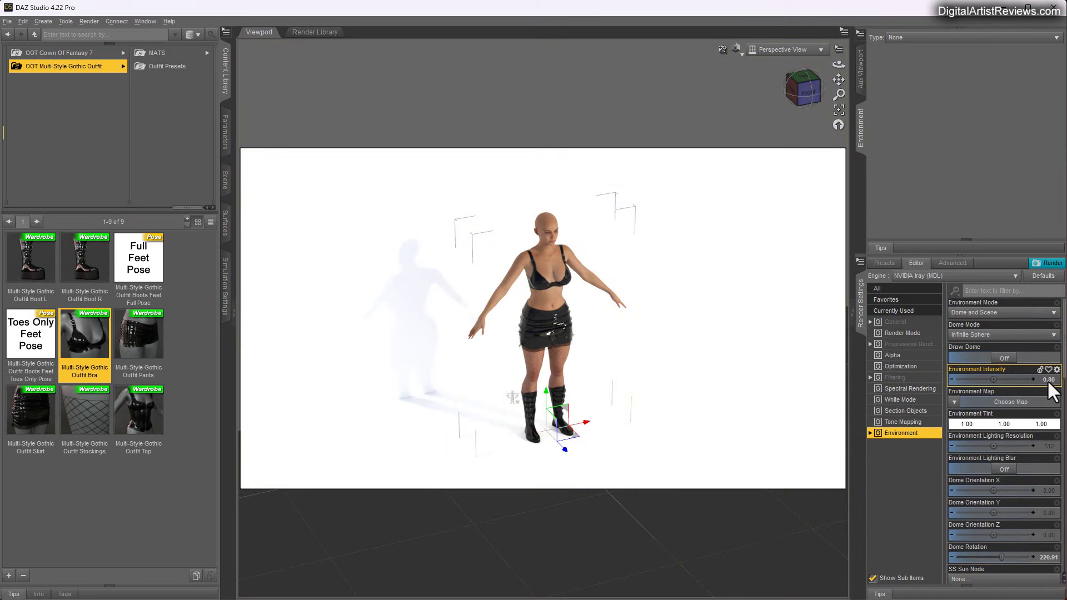
left_click(1048, 379)
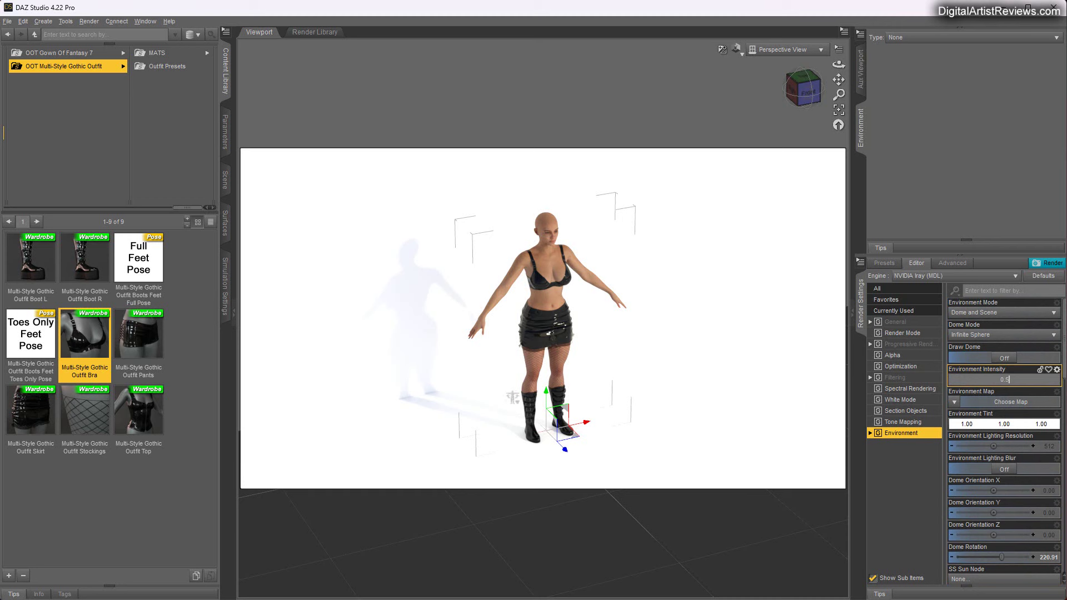
key("Return")
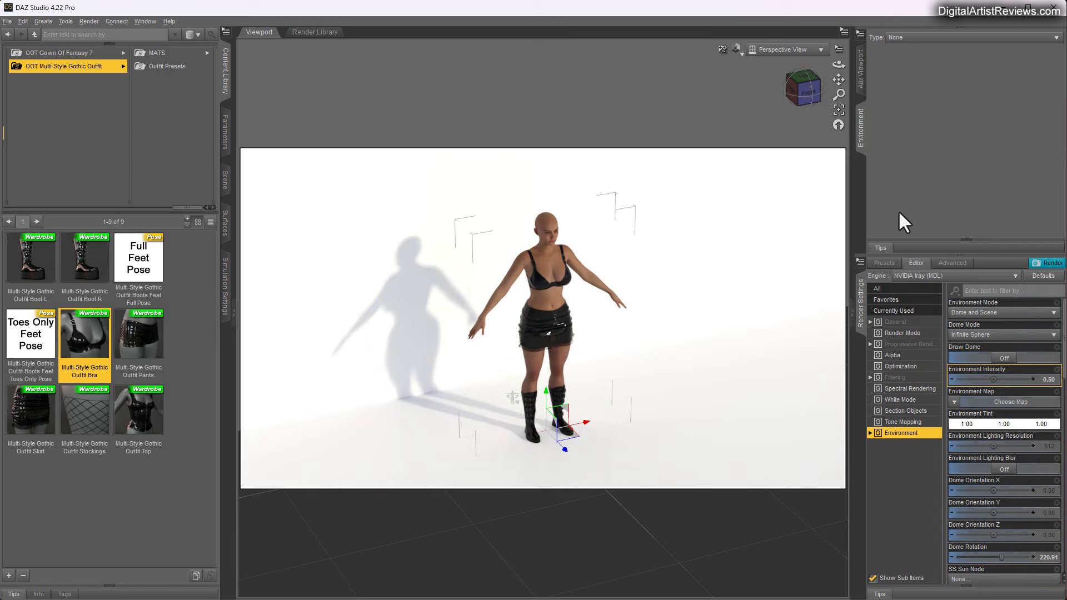
- Toggle the engine to Viewport and back to NVIDIA Iray, and set Dimension Preset to Active Viewport (1097×1003)
left_click(897, 323)
left_click(917, 275)
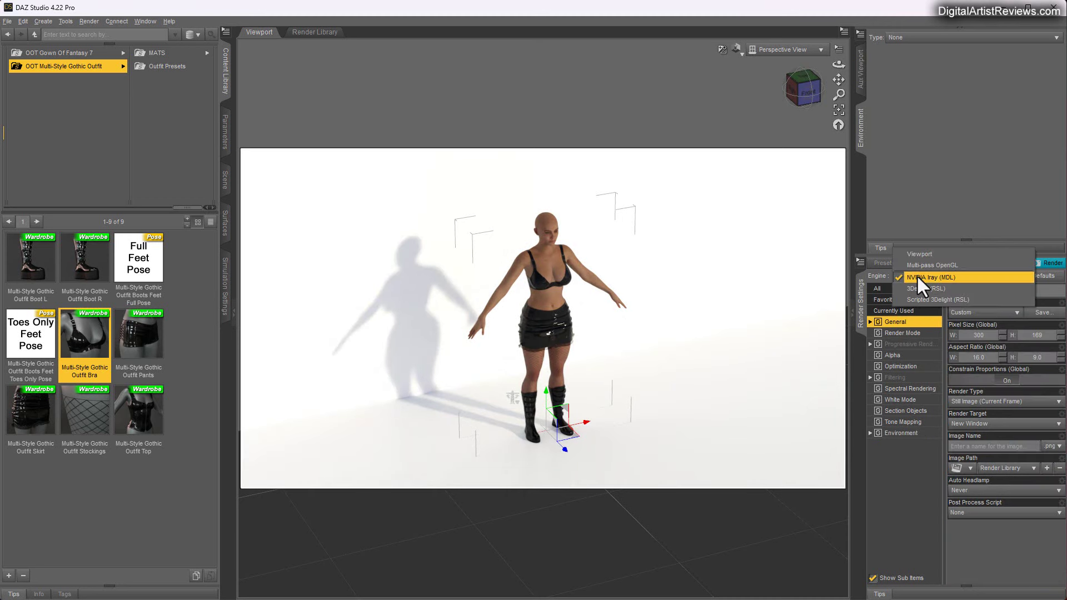
left_click(913, 254)
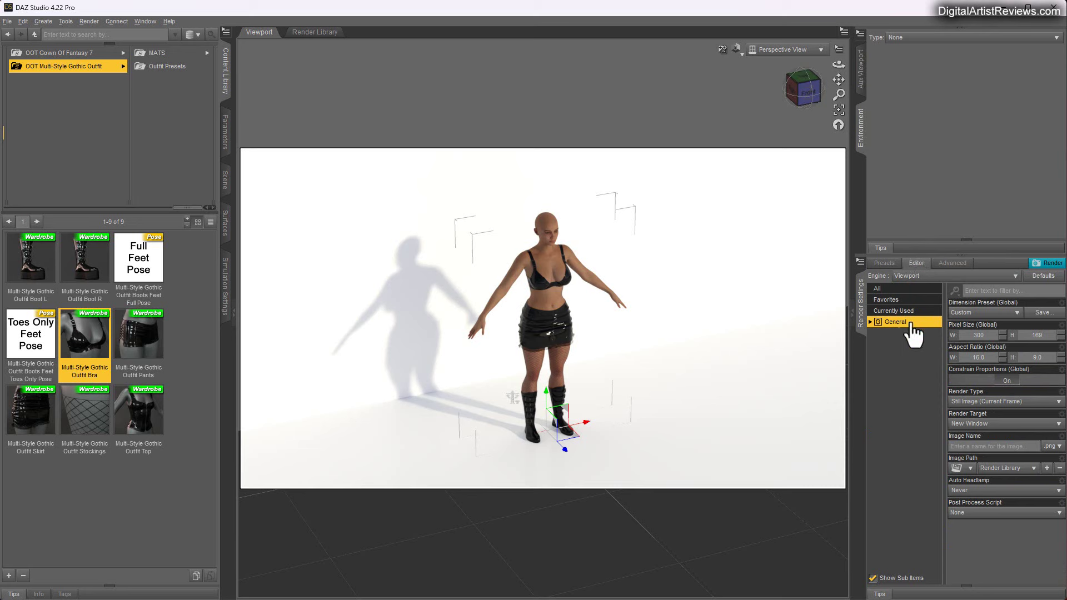
left_click(918, 276)
left_click(917, 305)
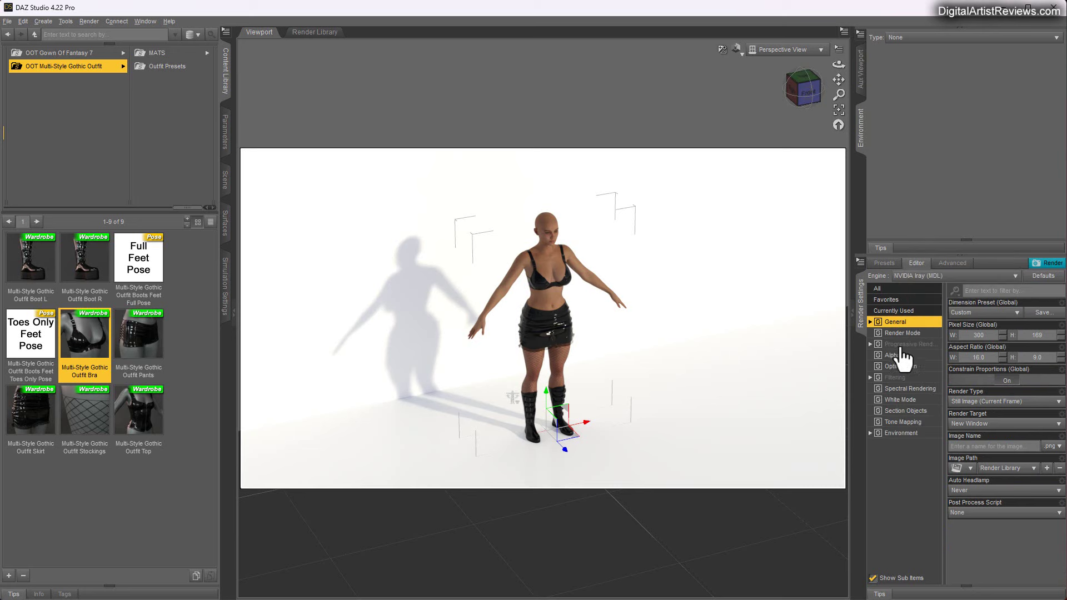
left_click(979, 313)
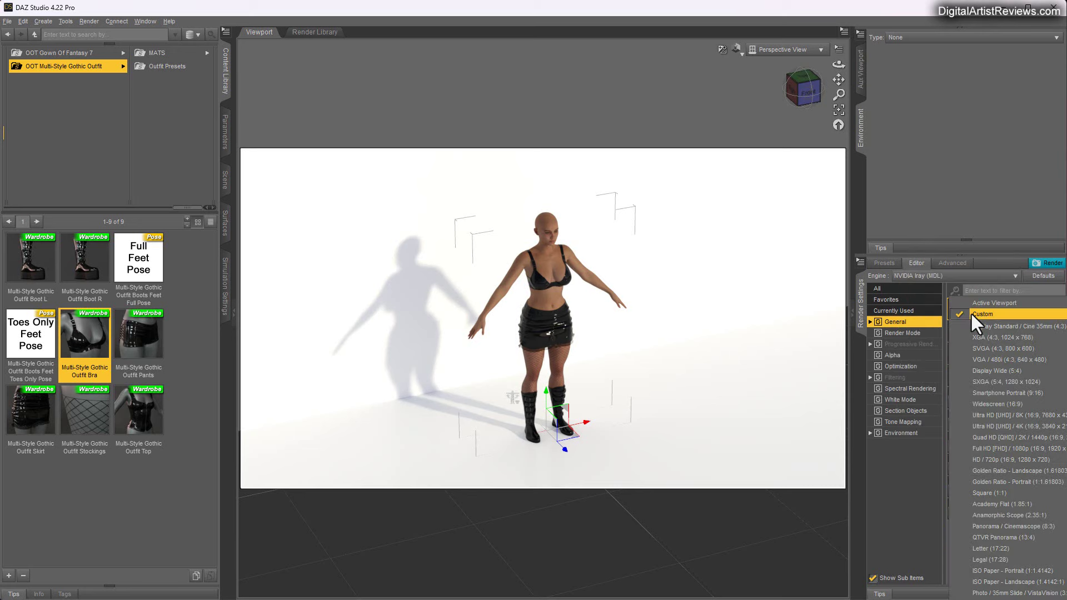
left_click(988, 305)
left_click_drag(839, 94, 853, 91)
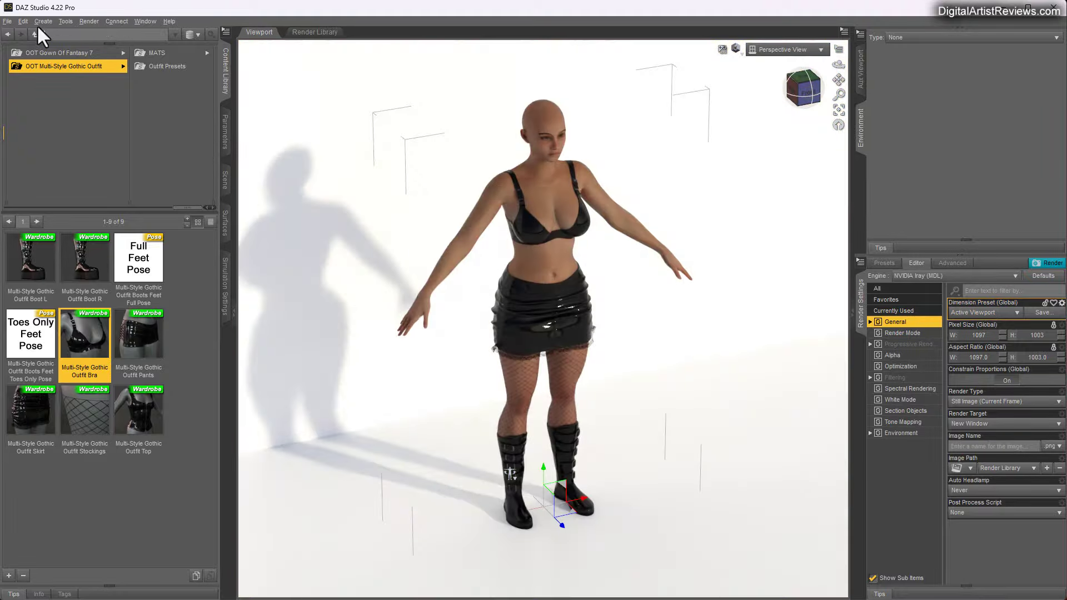
- Create a new camera and set the viewport to look through it
left_click(43, 21)
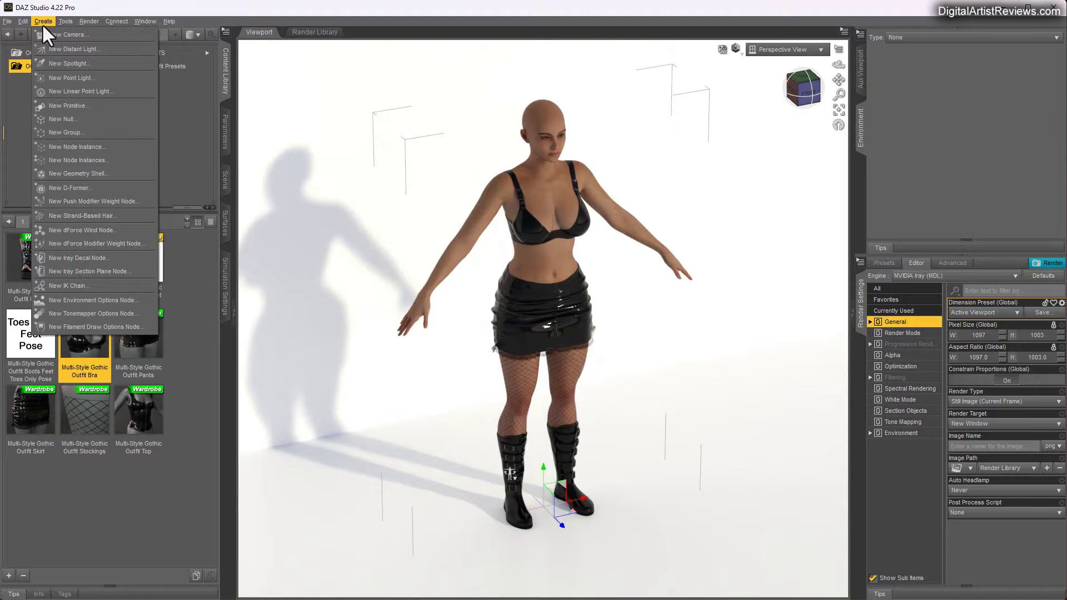
left_click(72, 48)
left_click(263, 332)
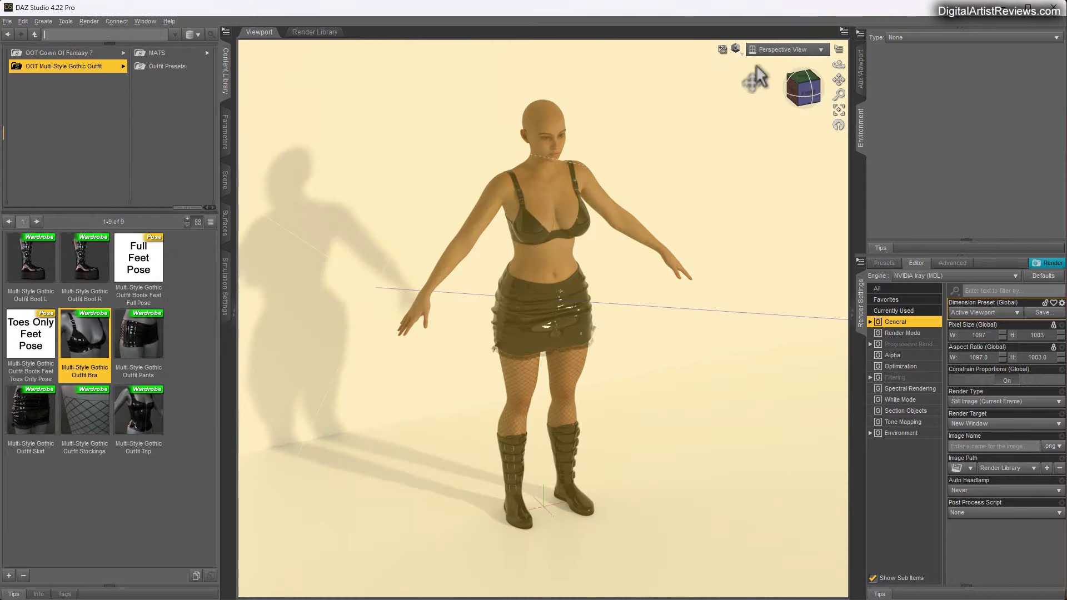
left_click(789, 49)
left_click(746, 142)
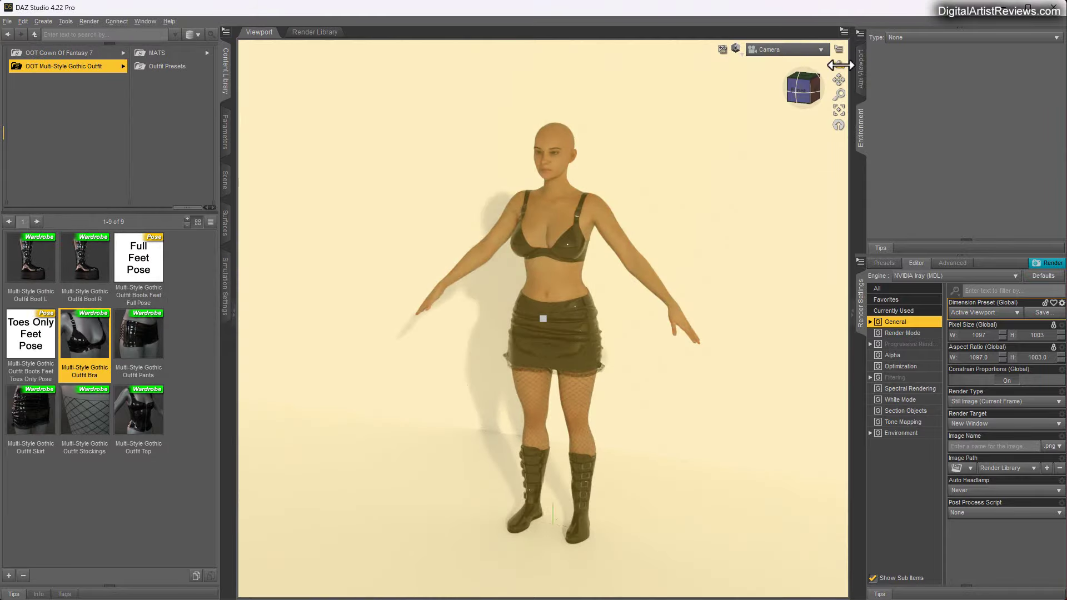
- Orbit and dolly the camera to frame the figure frontally with her shadow on the wall
left_click_drag(838, 65, 826, 103)
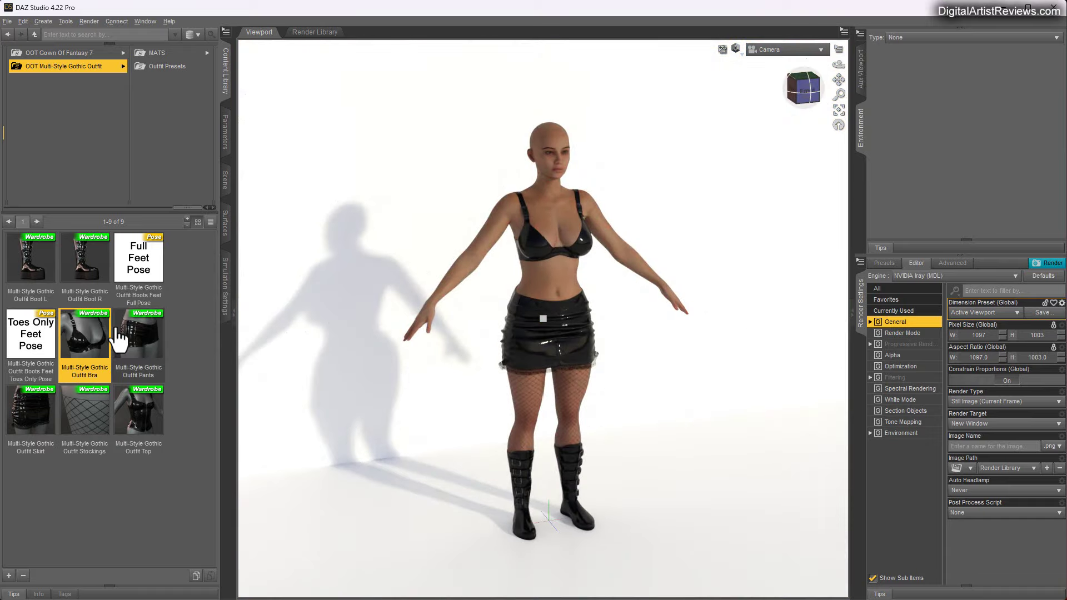
mouse_move(118, 332)
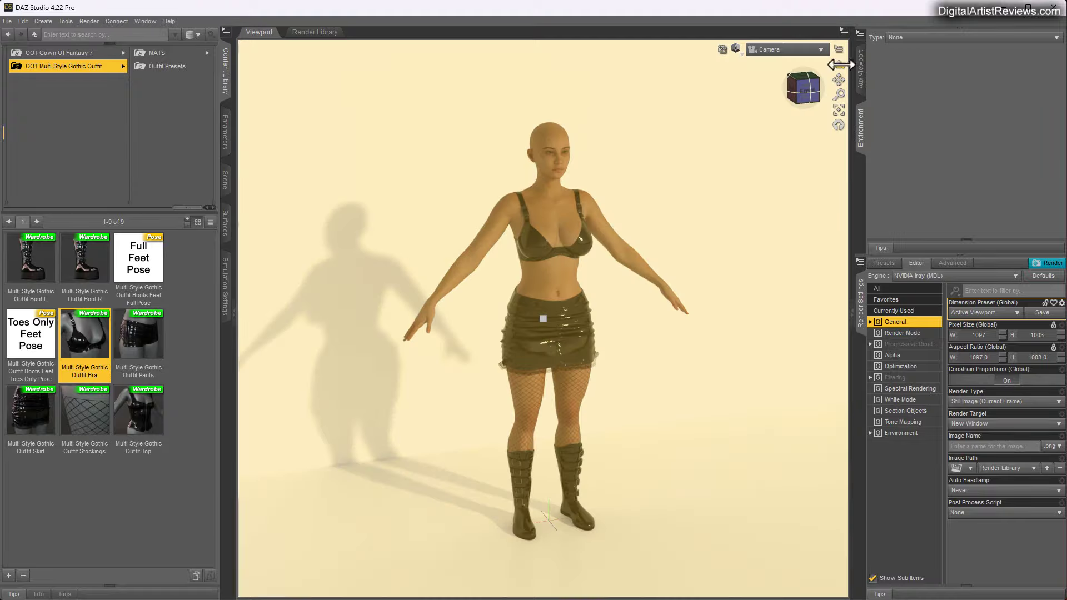
left_click_drag(838, 64, 817, 65)
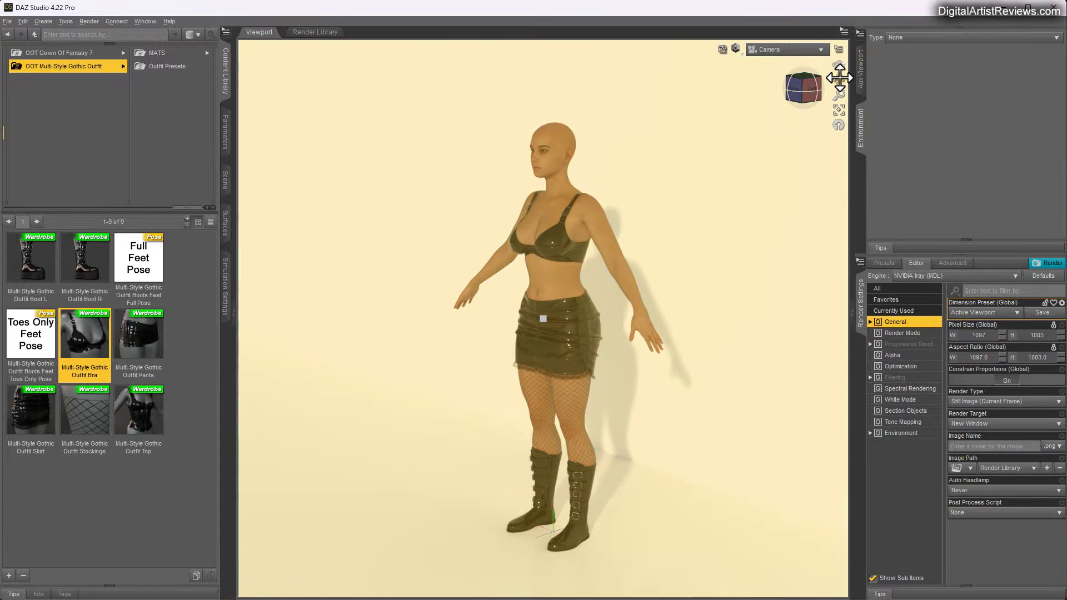
left_click_drag(839, 64, 822, 66)
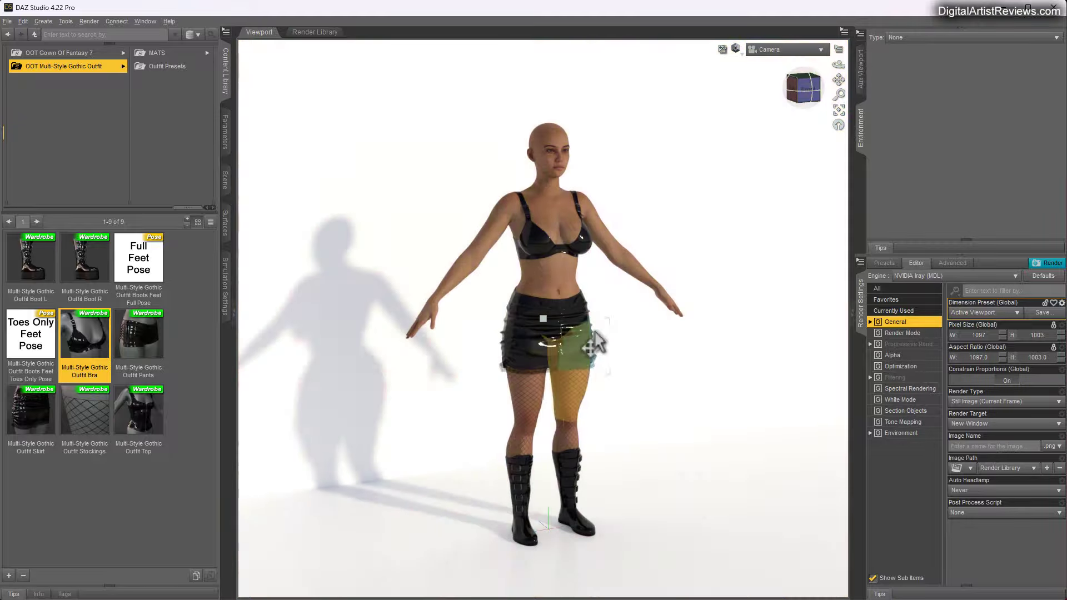
left_click_drag(839, 95, 832, 87)
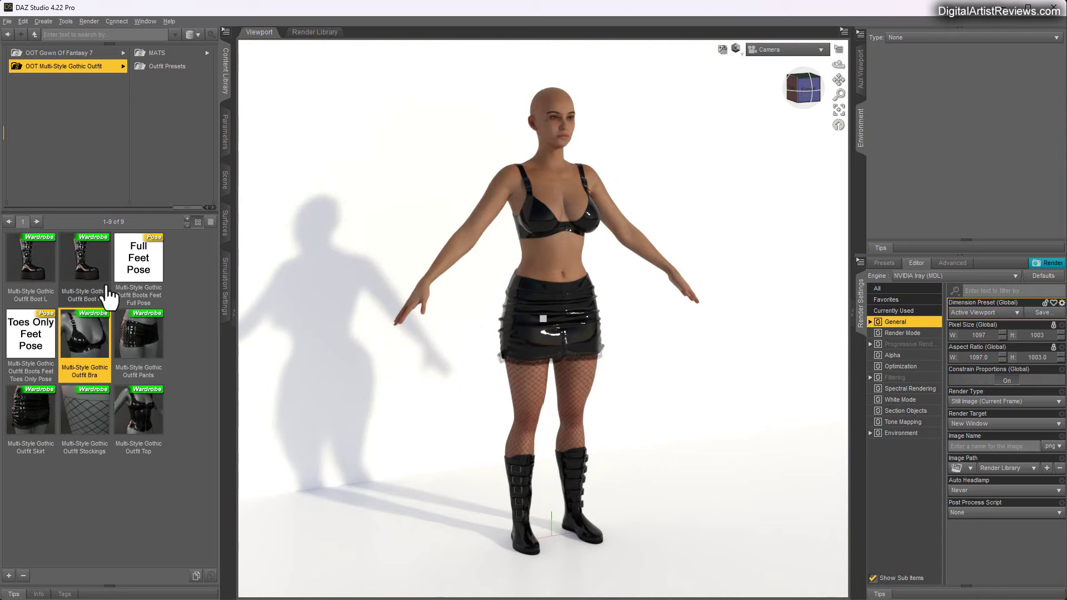
mouse_move(110, 296)
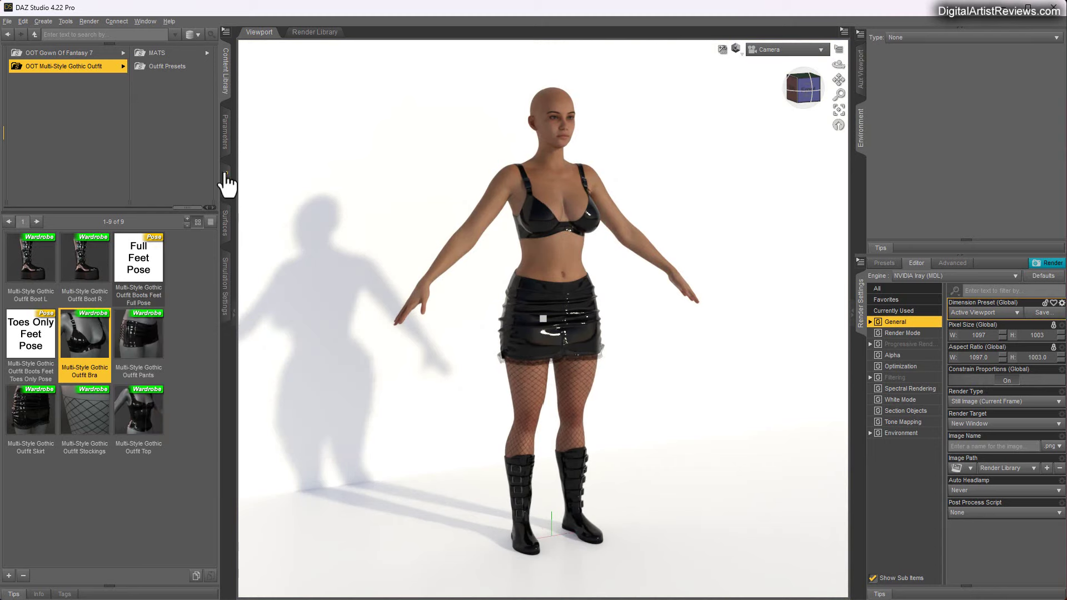
- Select the Wall and move it closer behind the figure
left_click(226, 181)
left_click(43, 97)
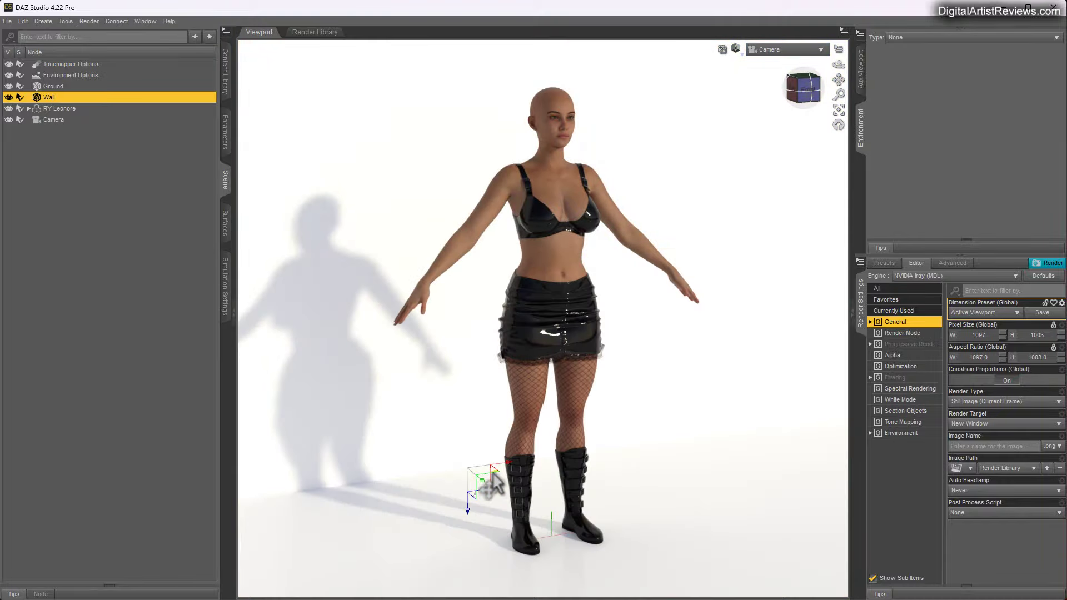
left_click_drag(494, 474, 564, 521)
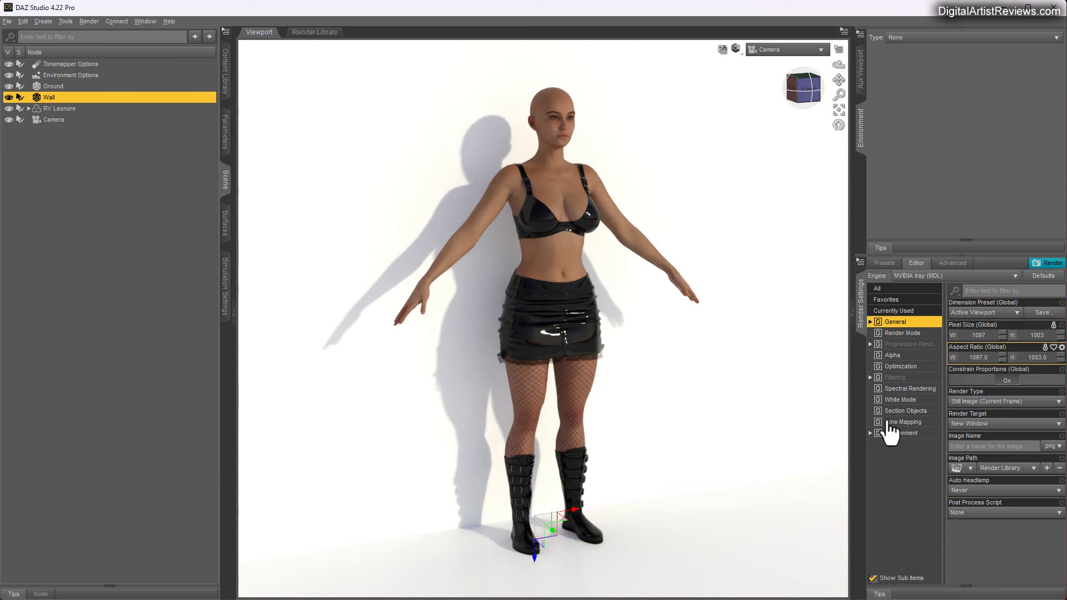
- Set the Render Settings Environment Intensity back to 1.00
left_click(906, 433)
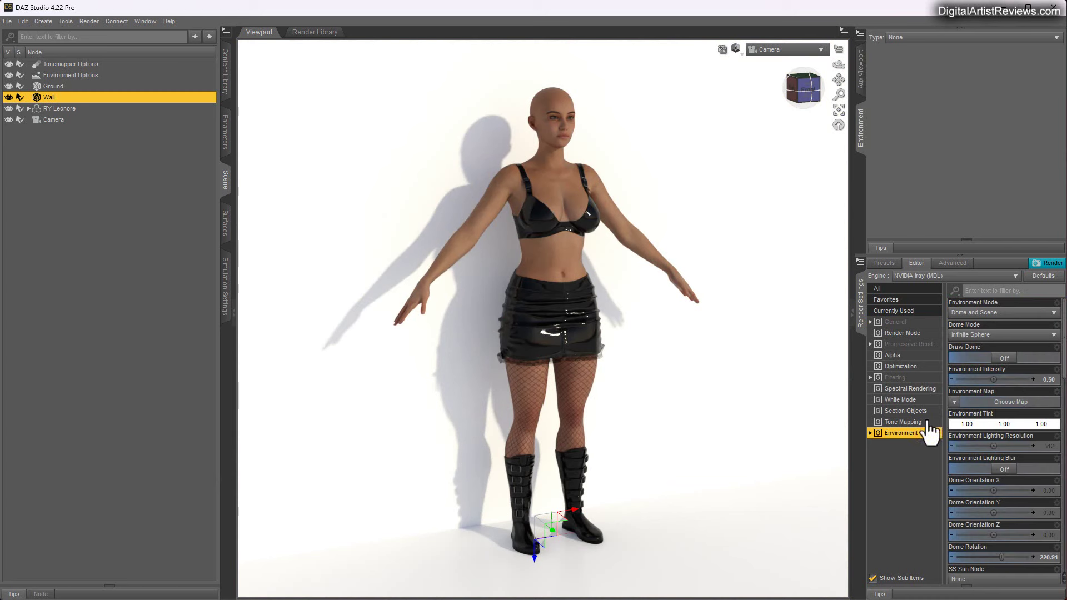
left_click(1049, 379)
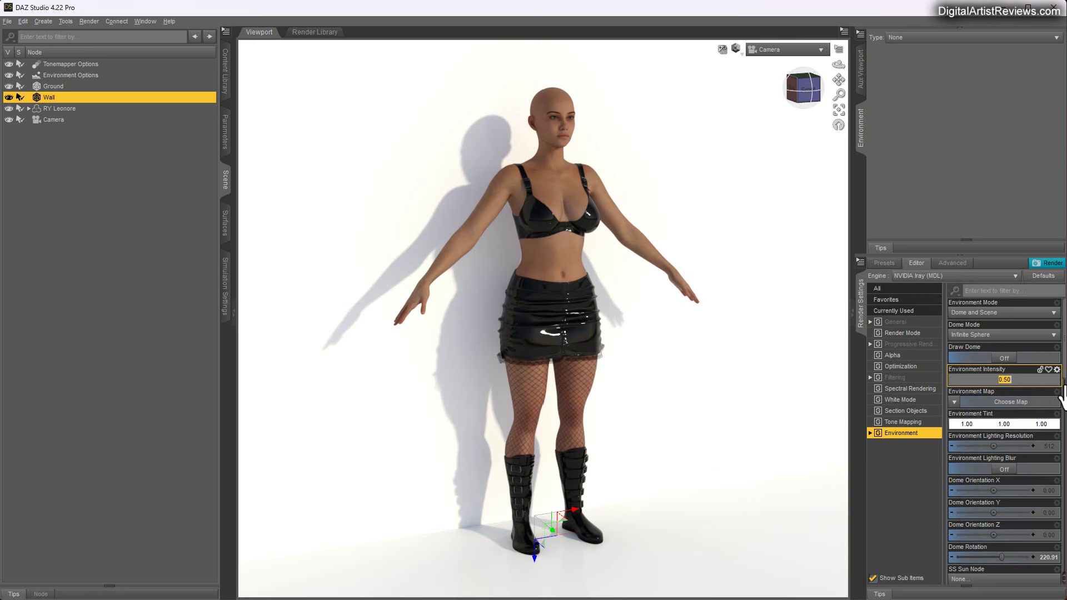
type("1")
key("Return")
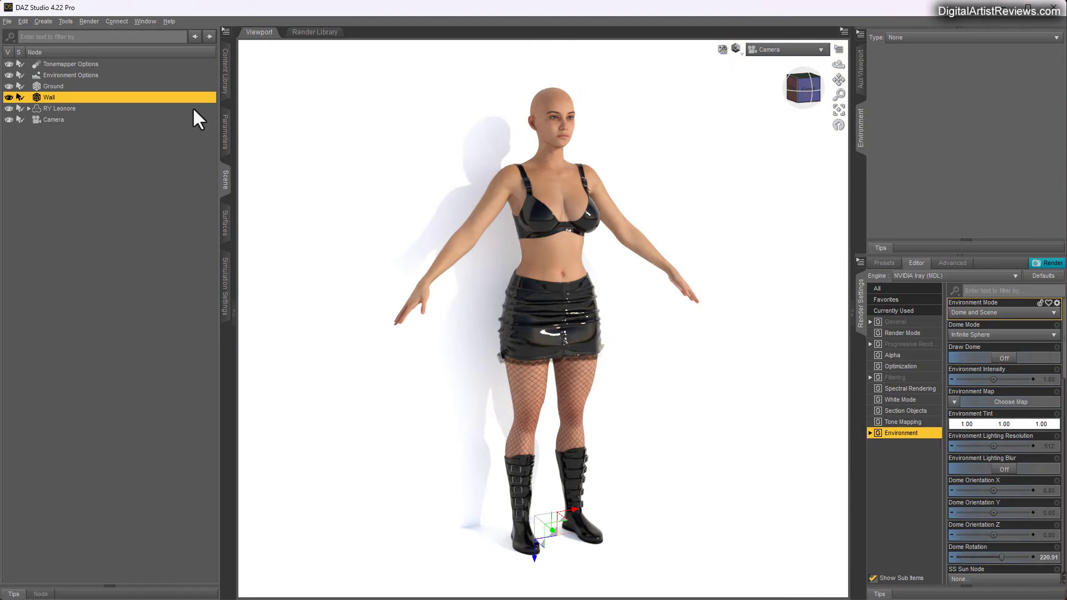
- Select the Ground and Wall surfaces and set their Base Color to light grey 204
left_click(52, 85, "ctrl")
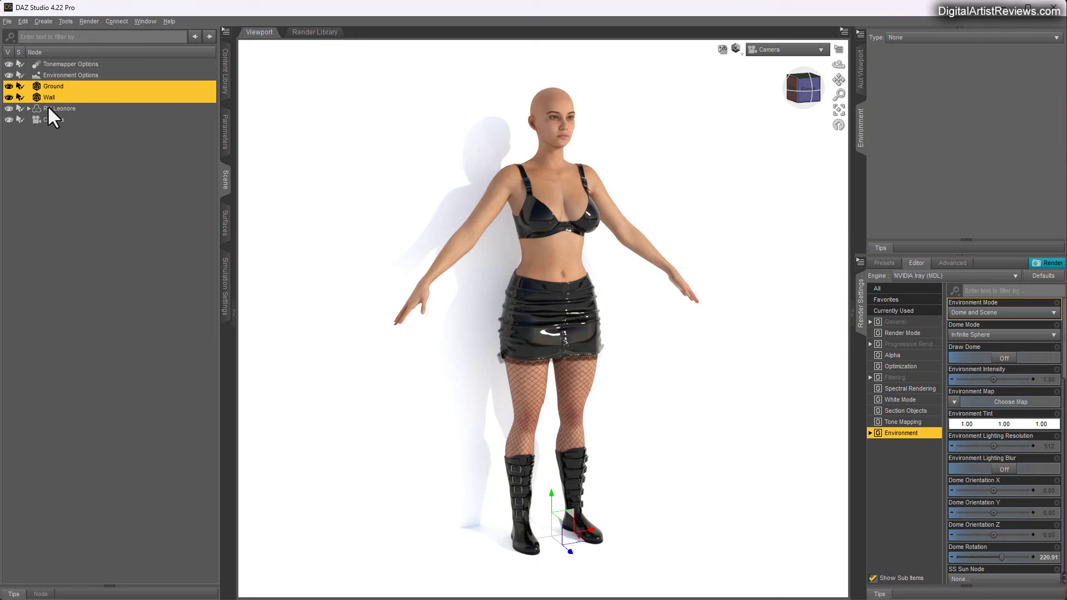
left_click(224, 223)
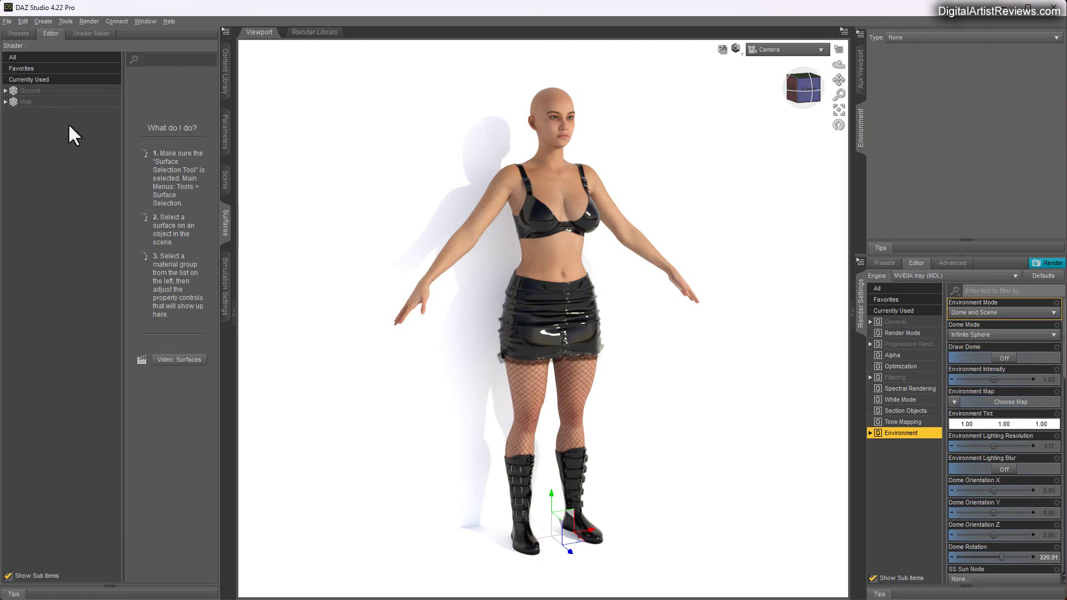
left_click(31, 91)
left_click(33, 101, "shift")
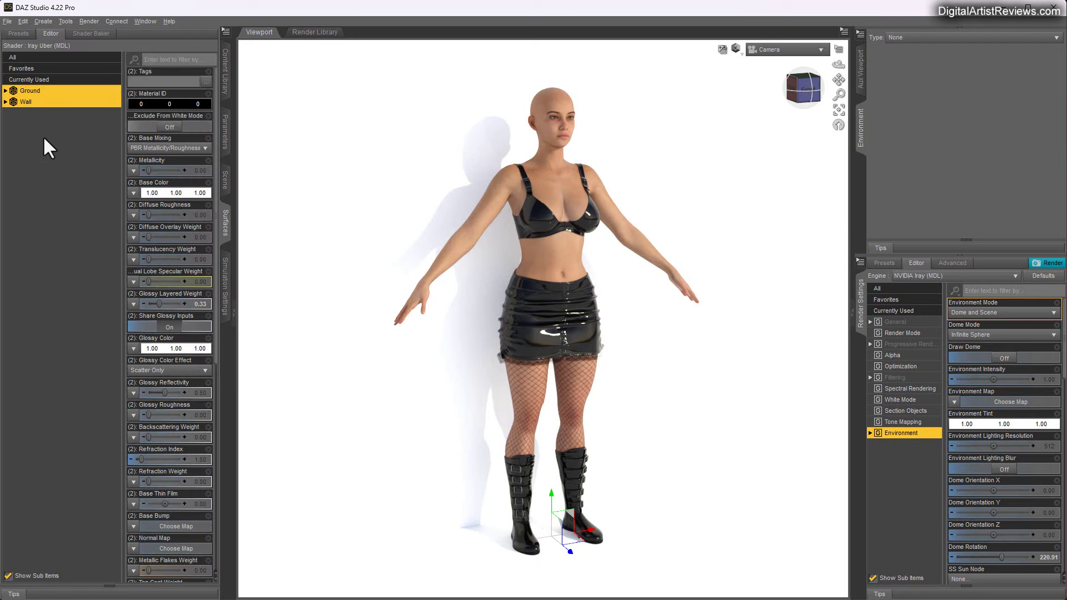
left_click(165, 194)
left_click_drag(517, 210, 168, 210)
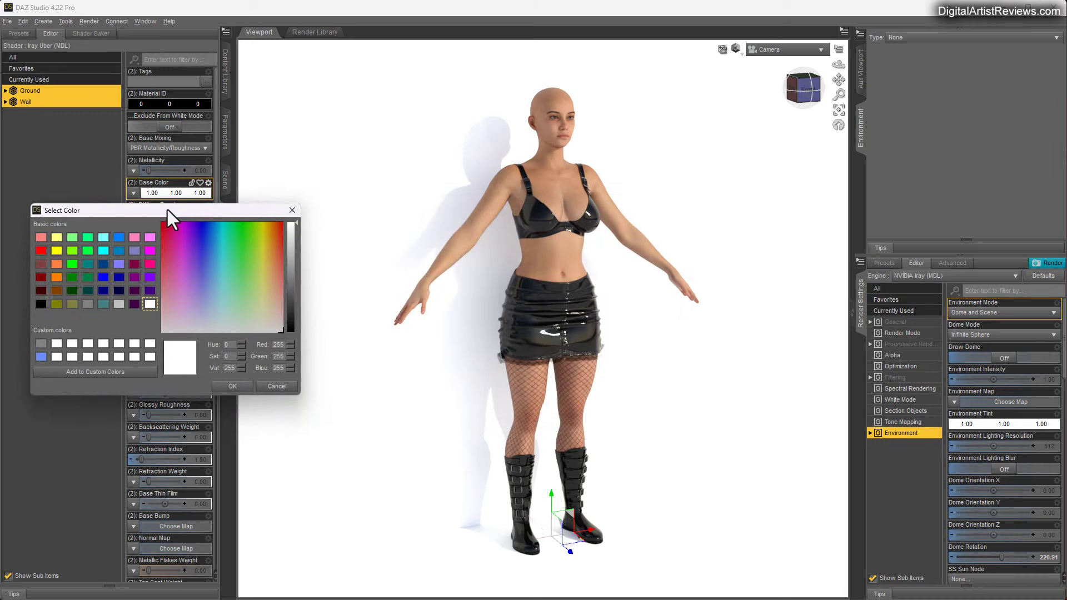
left_click(293, 244)
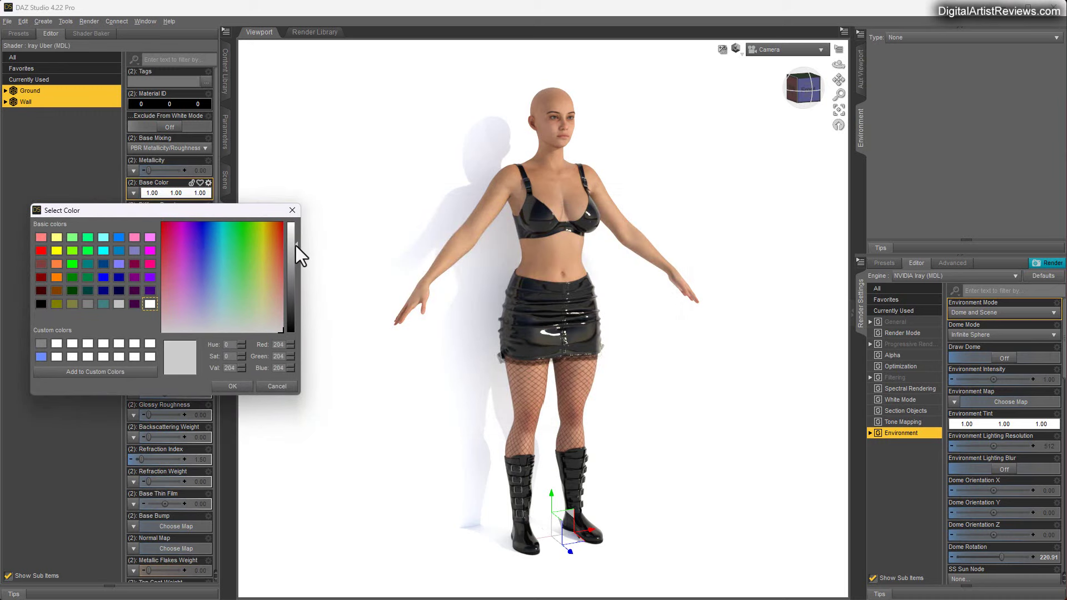
left_click(232, 386)
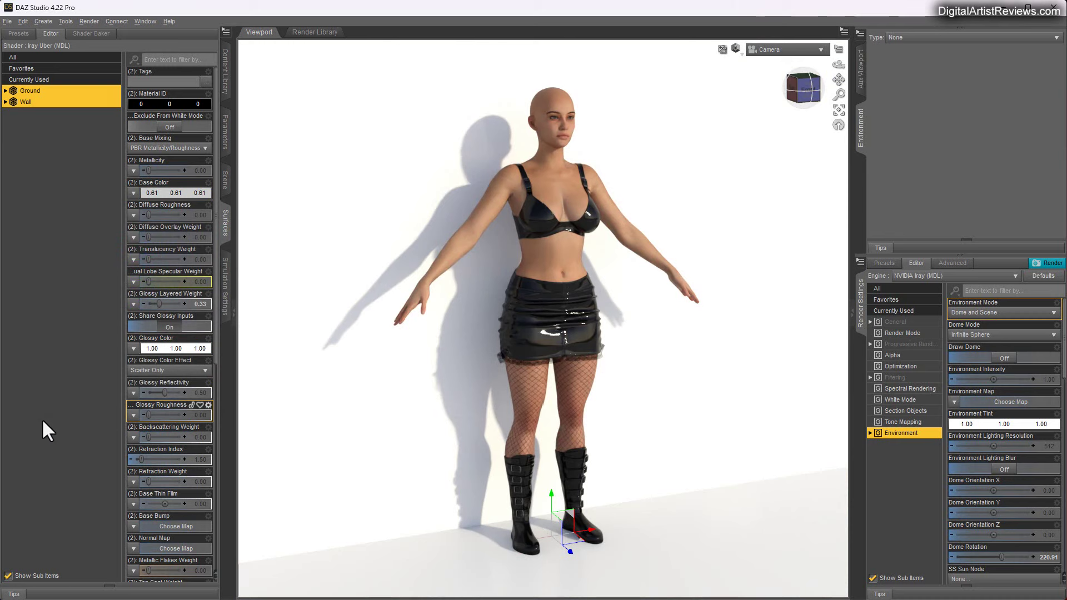
- Lower the shared Base Color lightness further to a darker 0.54 grey
left_click(161, 193)
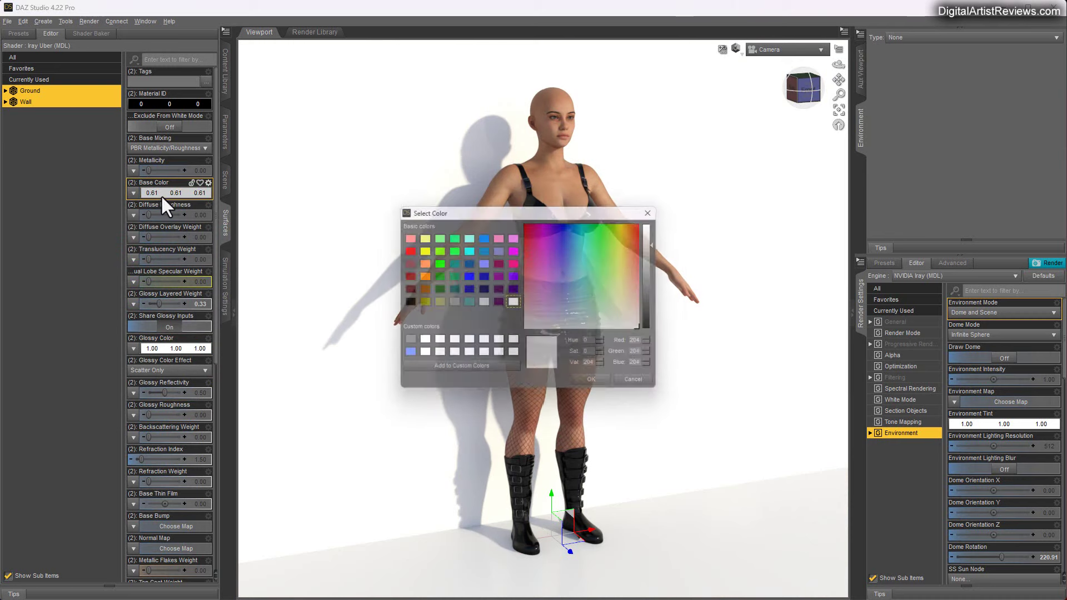
left_click_drag(656, 245, 656, 249)
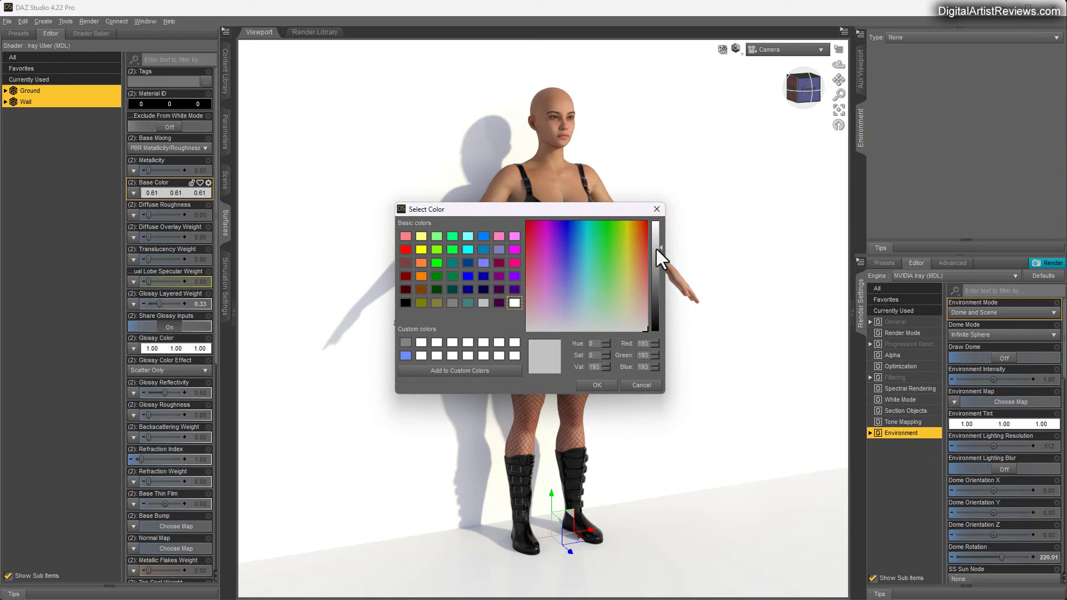
left_click(616, 385)
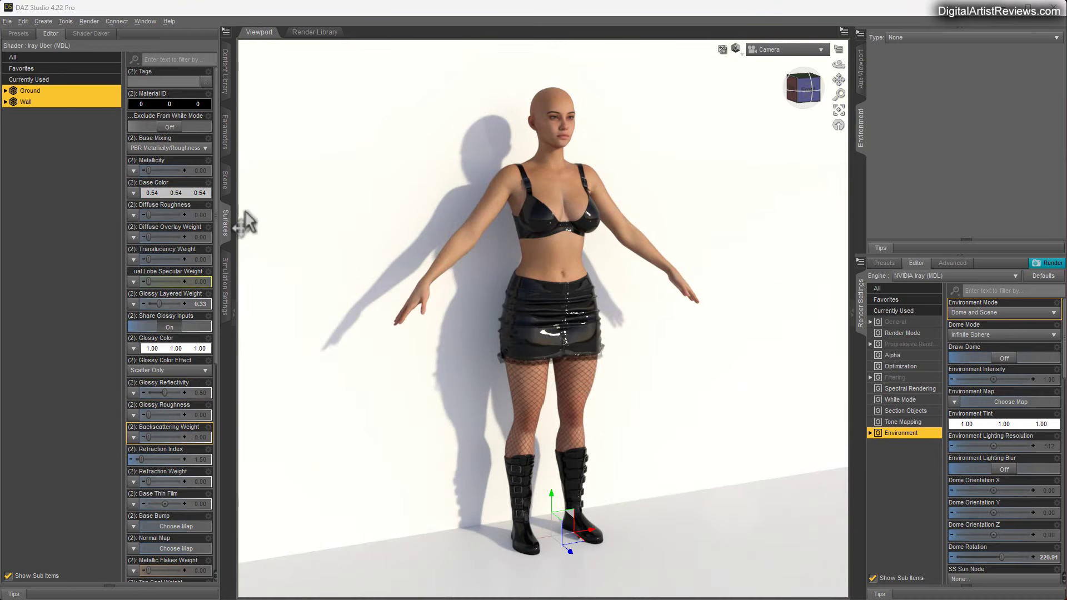
left_click(225, 179)
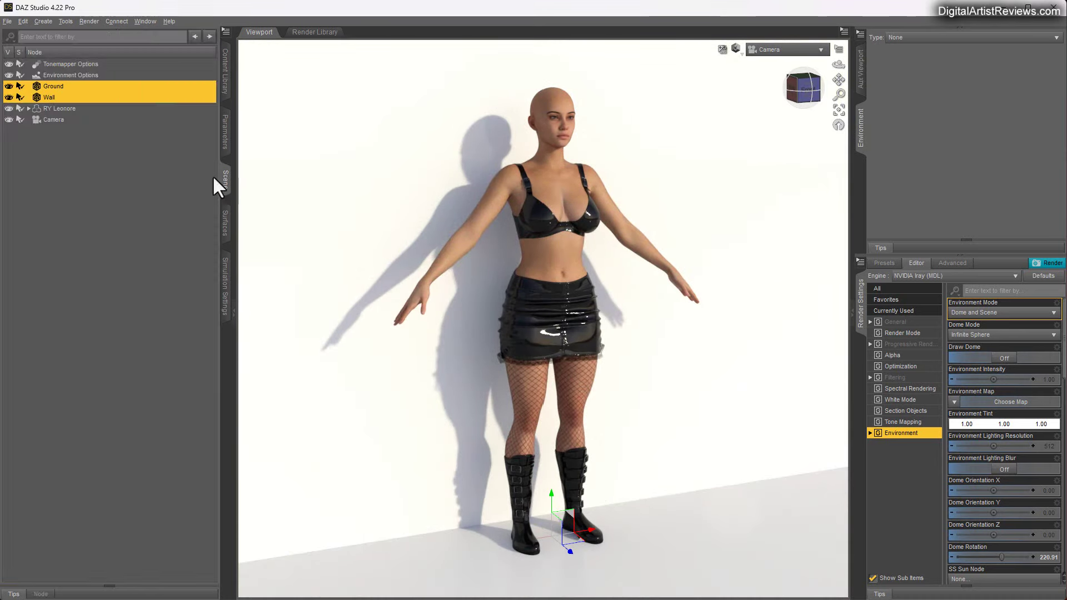
- Select RY Leonore and browse Hair > Out Of Touch to the OOT 3-in-1 Gothic Ponytail Hair
left_click(66, 109)
left_click(226, 79)
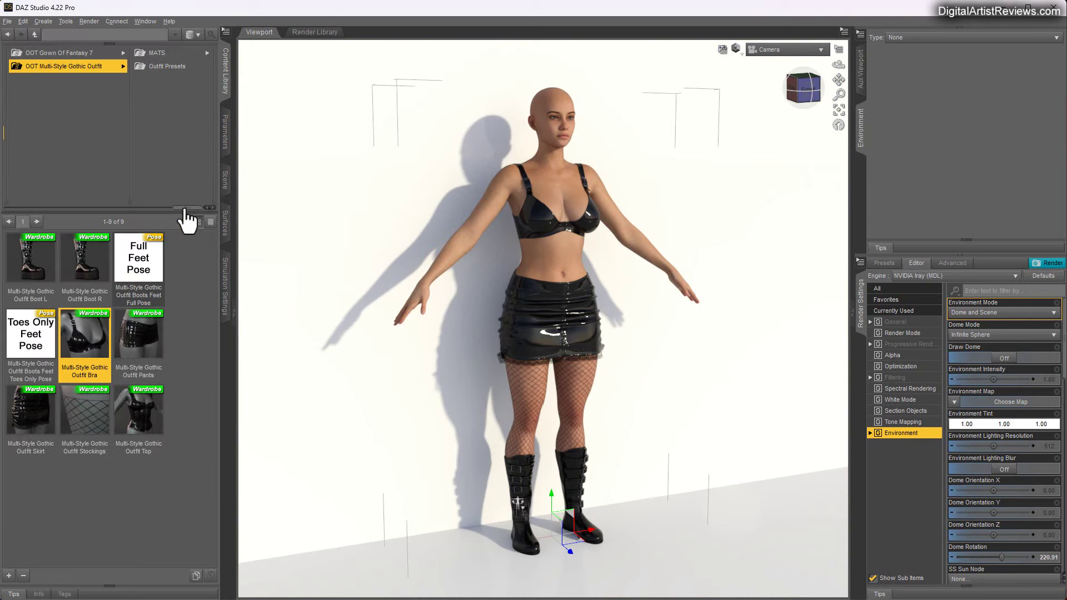
left_click_drag(185, 209, 108, 210)
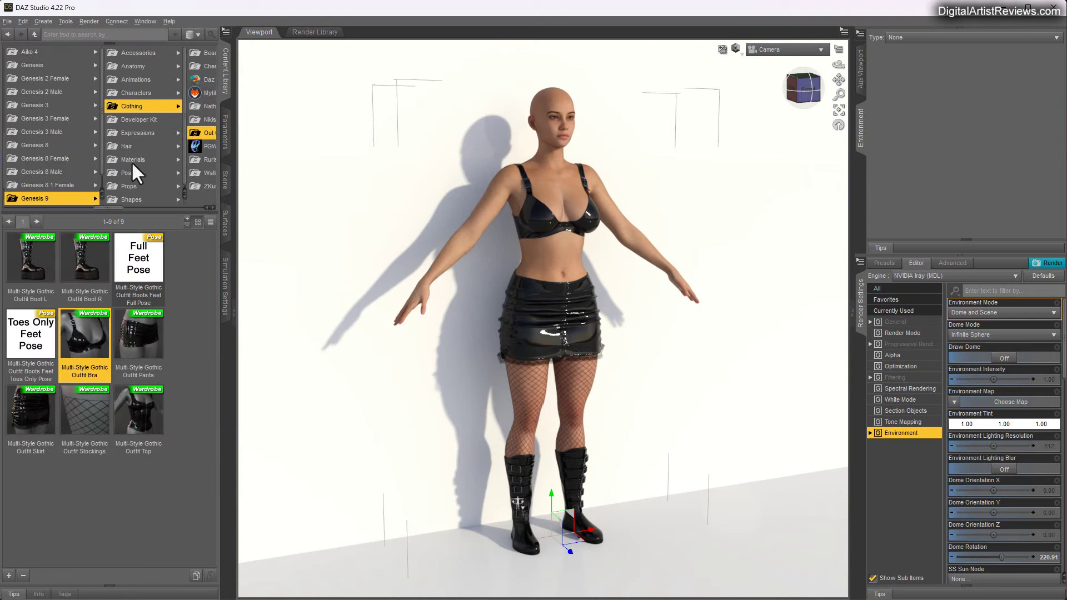
left_click(125, 147)
left_click(152, 83)
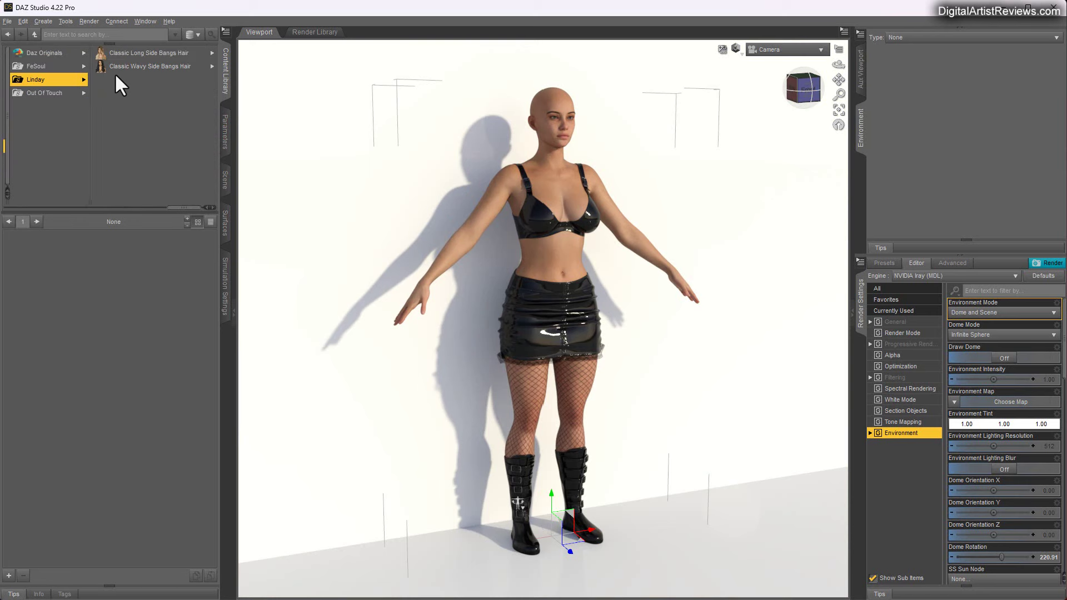
left_click(44, 93)
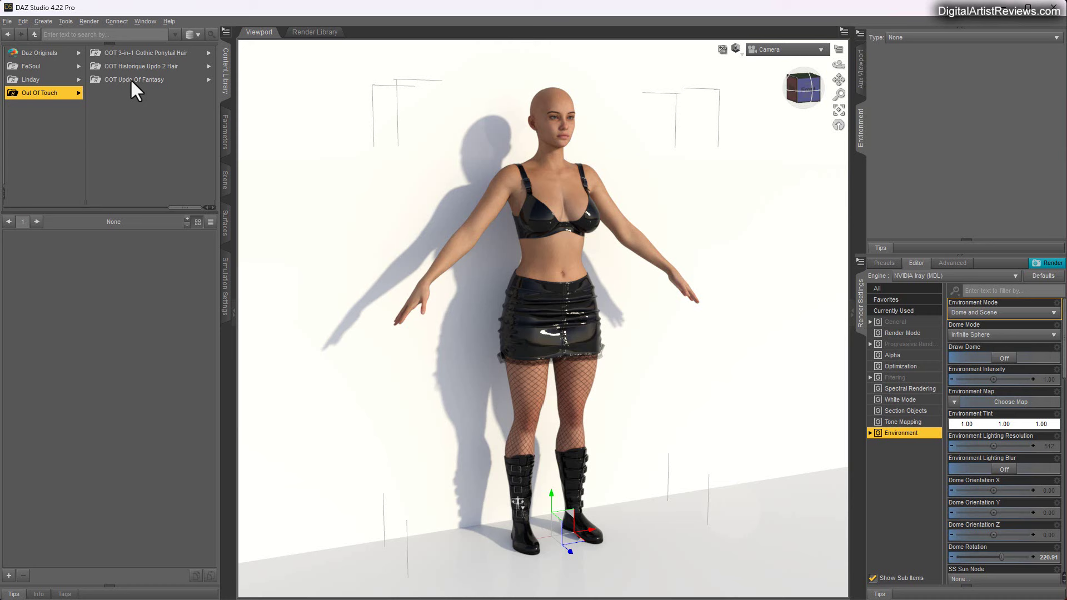
left_click(130, 79)
left_click(41, 68)
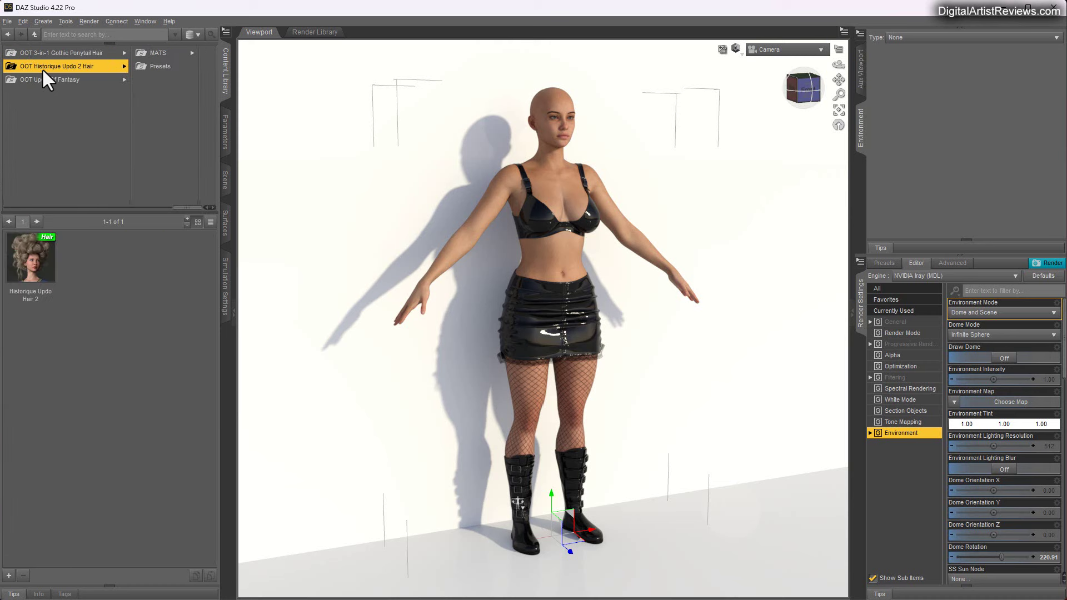
left_click(52, 79)
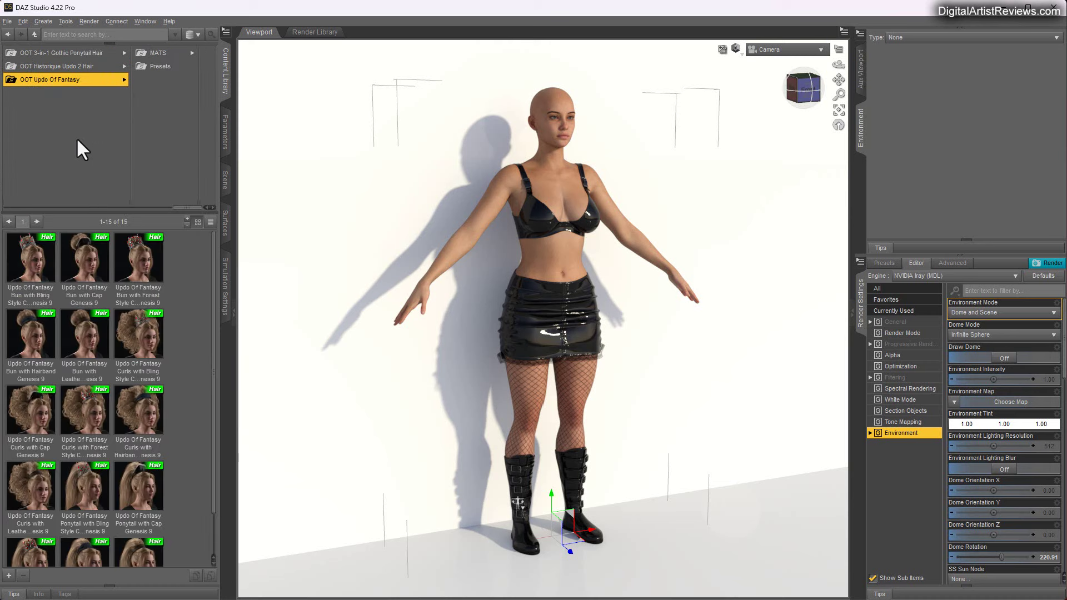
left_click(52, 57)
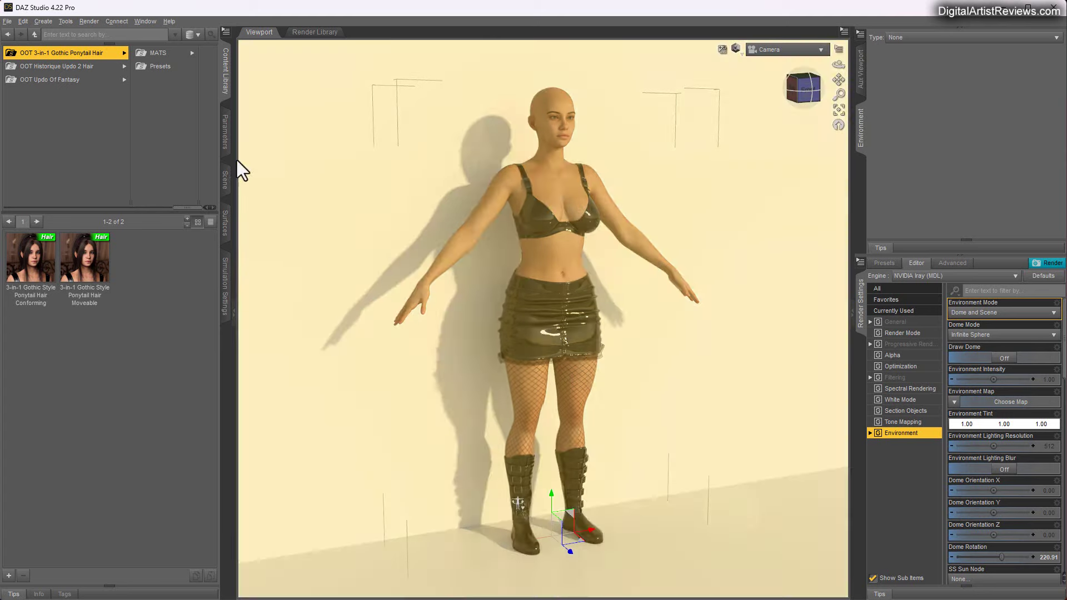
- Confirm the figure is selected and load the Conforming Gothic Ponytail Hair onto her
left_click(223, 178)
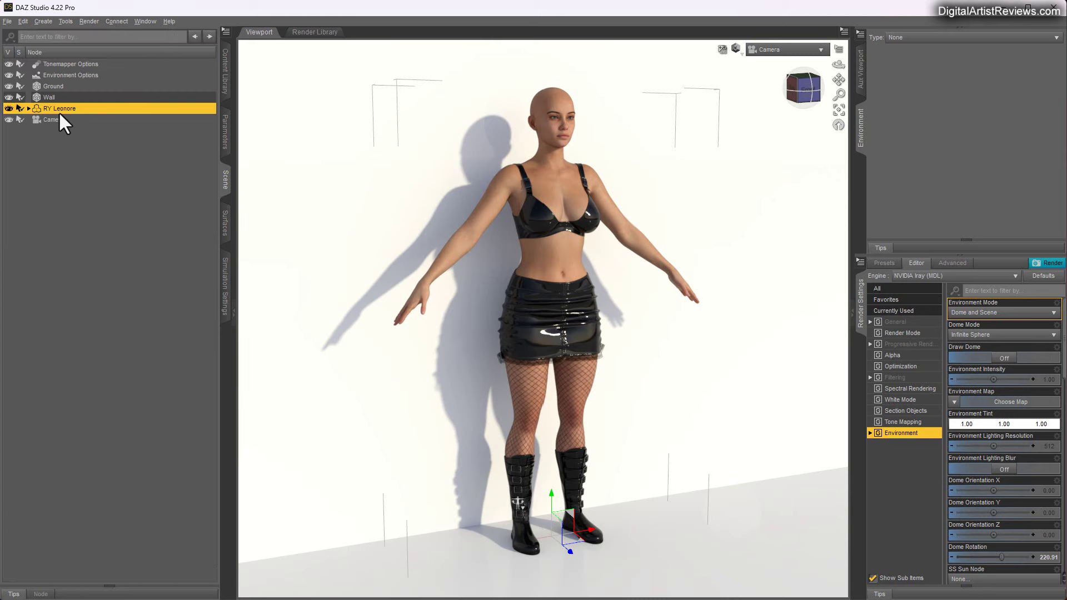
left_click(226, 89)
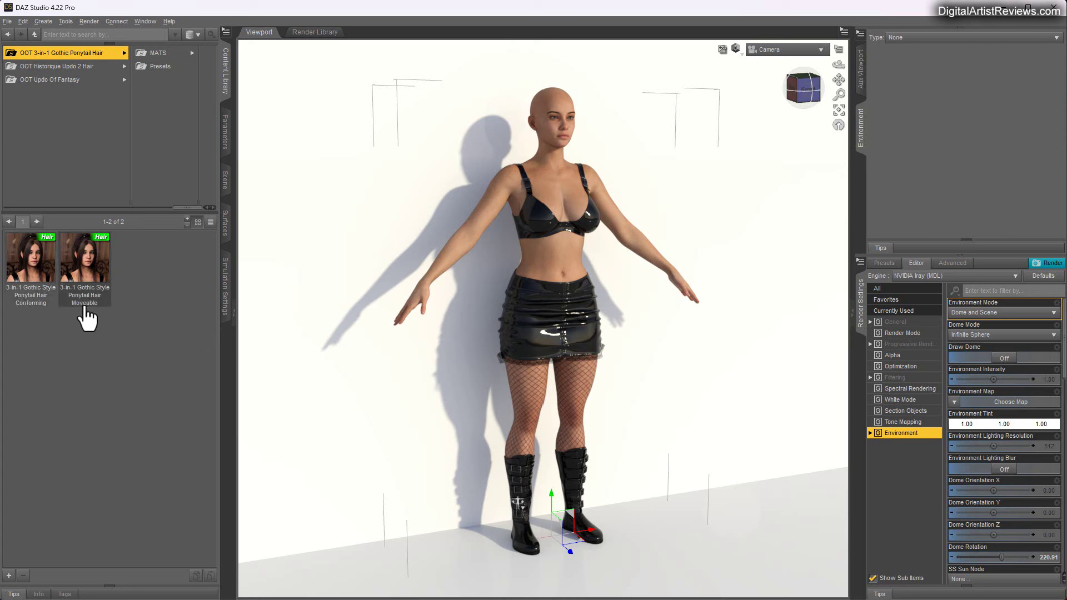
double_click(31, 259)
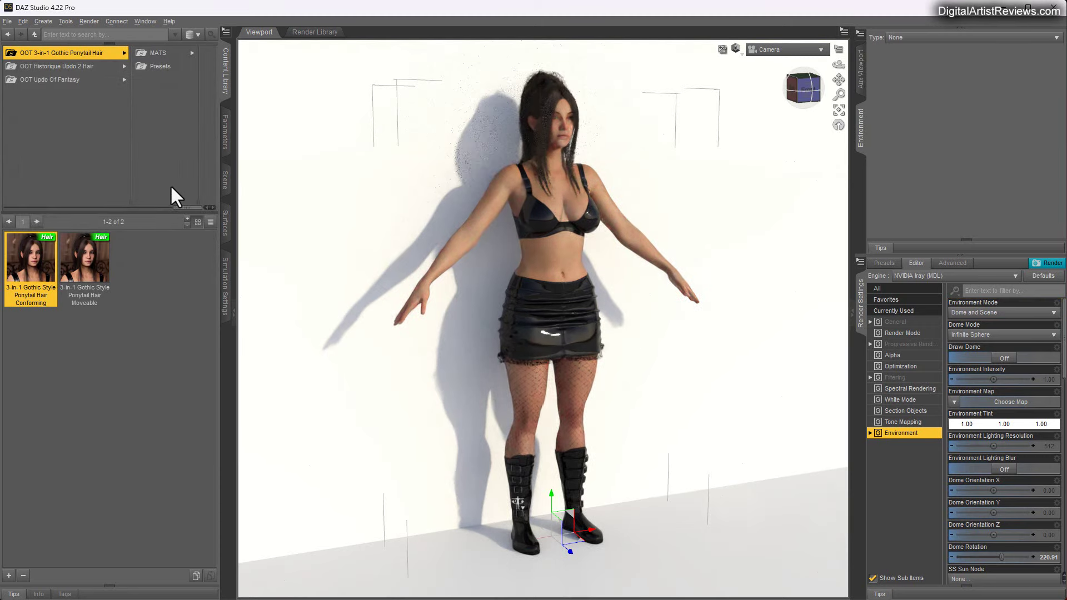
- Select the ponytail hair item under RY Leonore for material changes
left_click(155, 53)
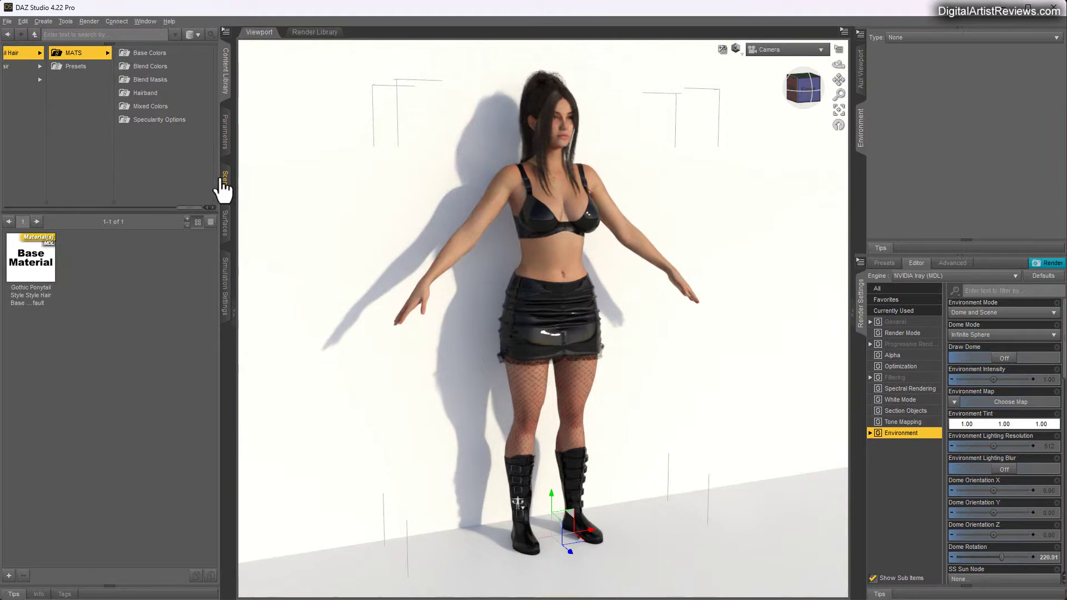
left_click(224, 181)
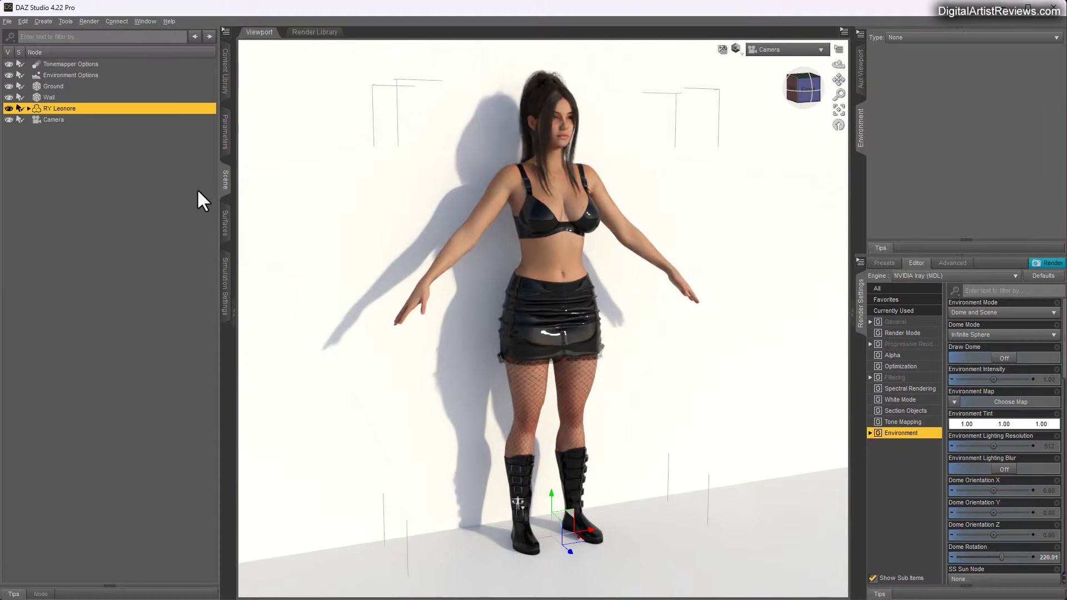
left_click(28, 108)
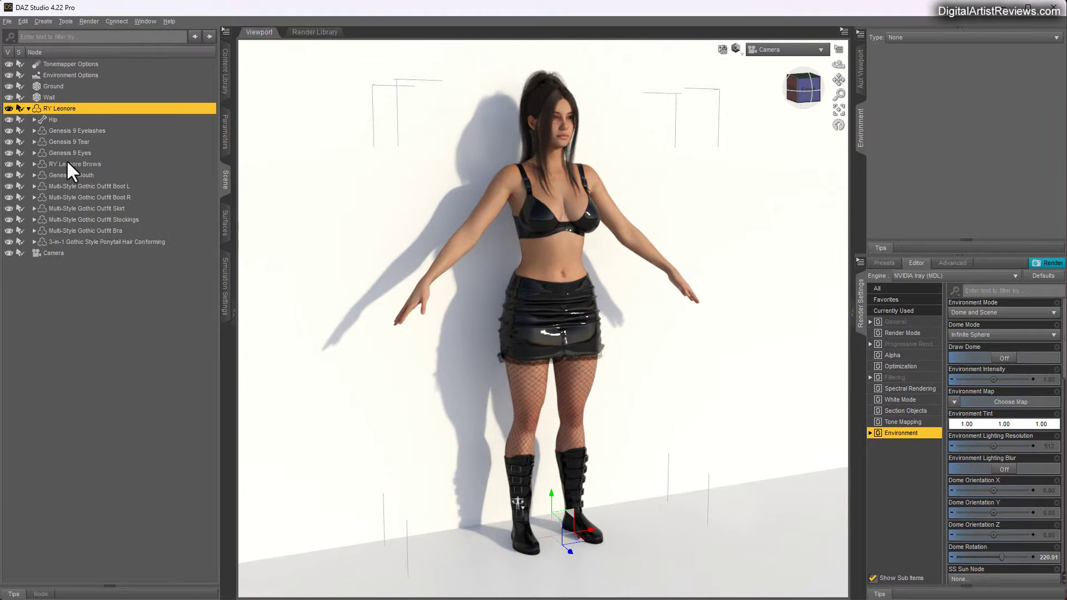
left_click(64, 243)
left_click(226, 78)
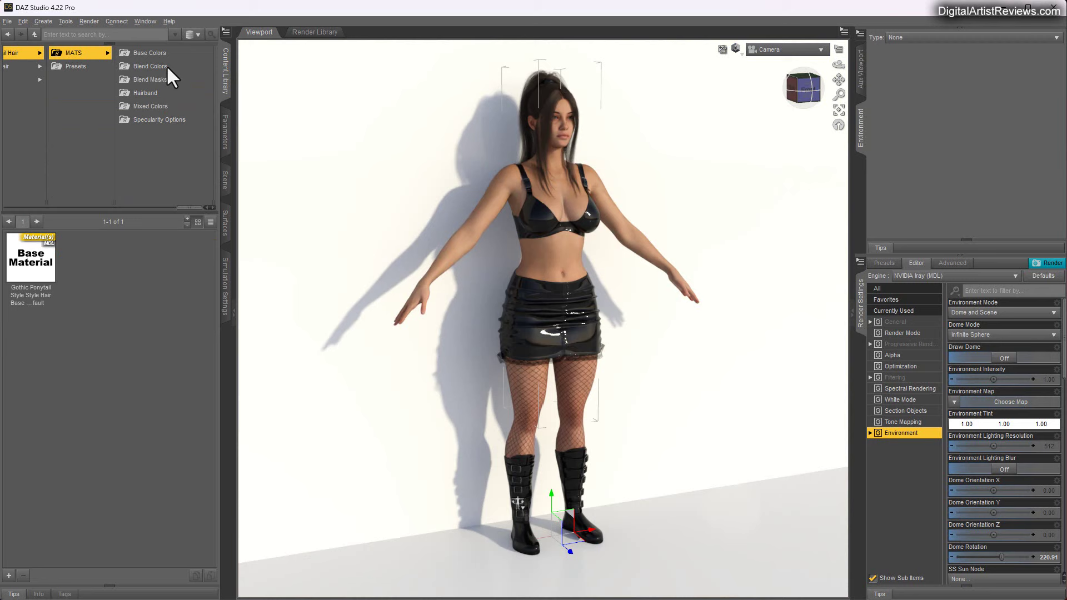
- Apply a pink Base Colors preset to the ponytail hair
left_click(146, 52)
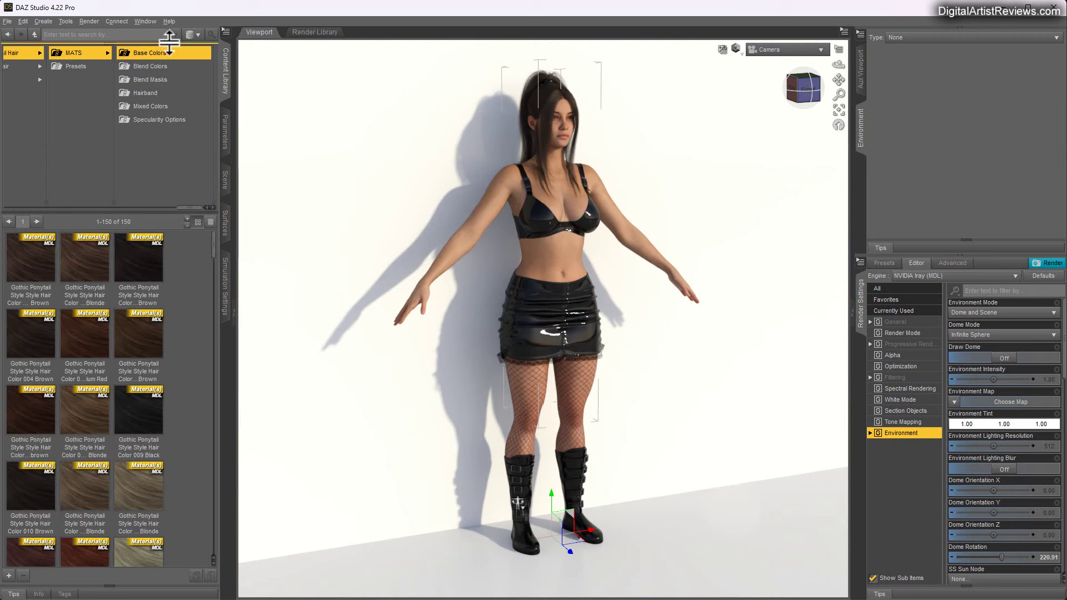
left_click(79, 58)
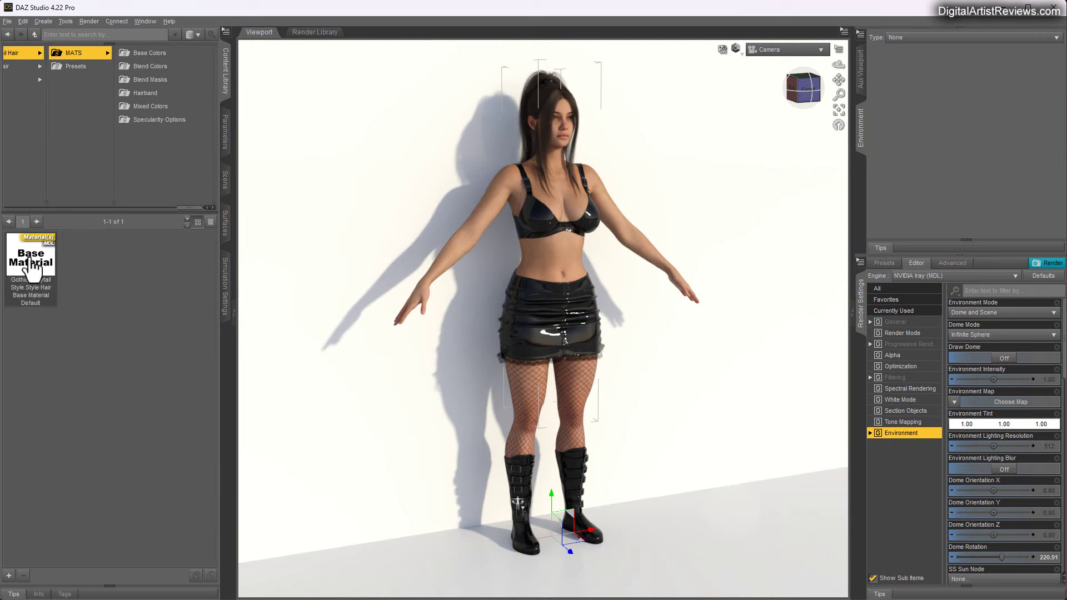
left_click(135, 54)
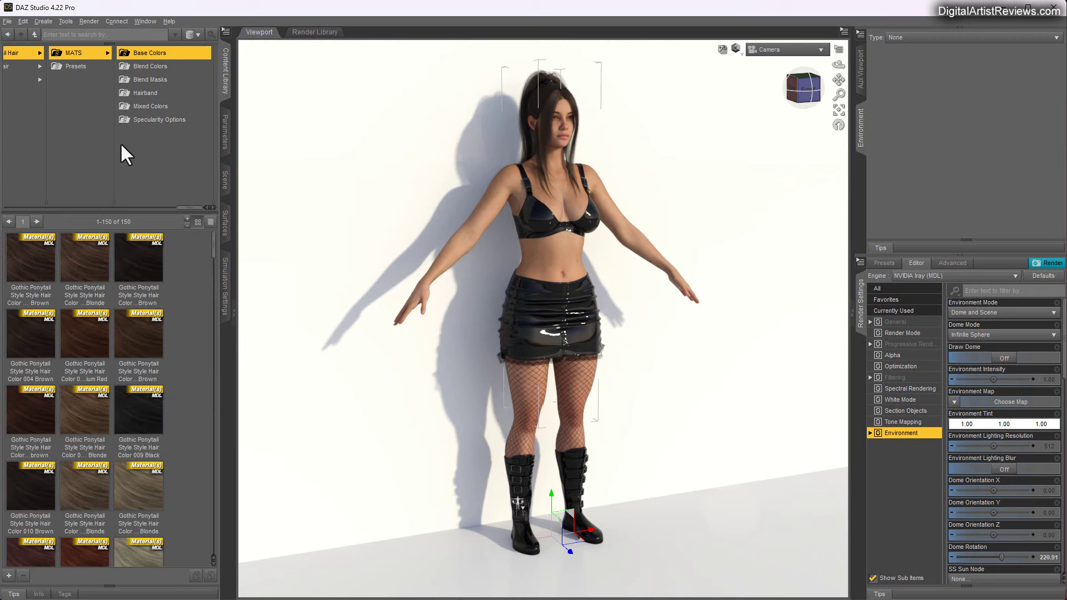
scroll(84, 361, "down", 3)
scroll(95, 364, "down", 10)
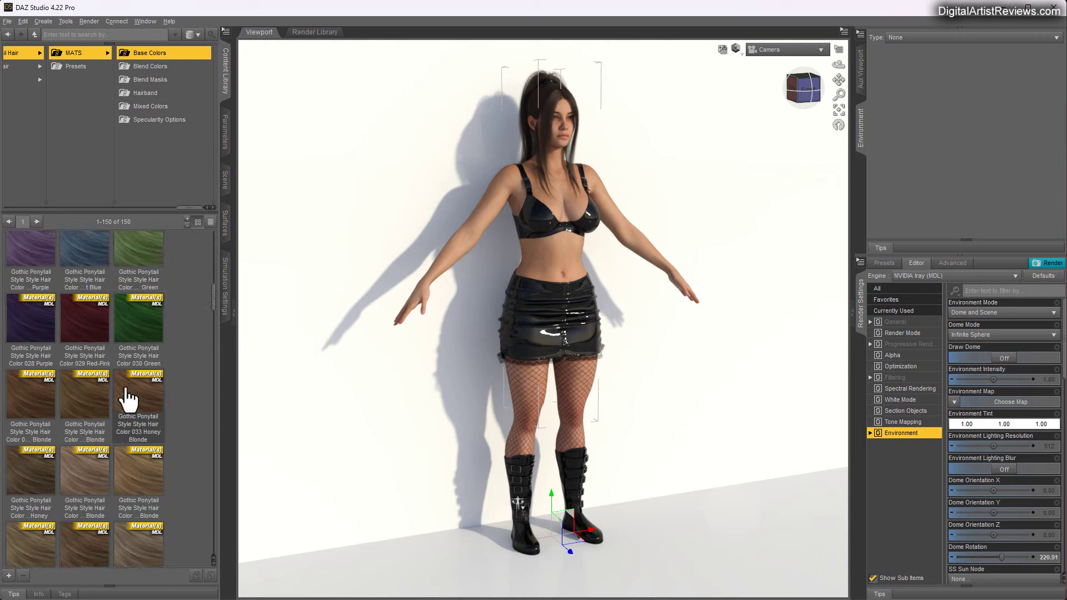
scroll(115, 381, "down", 5)
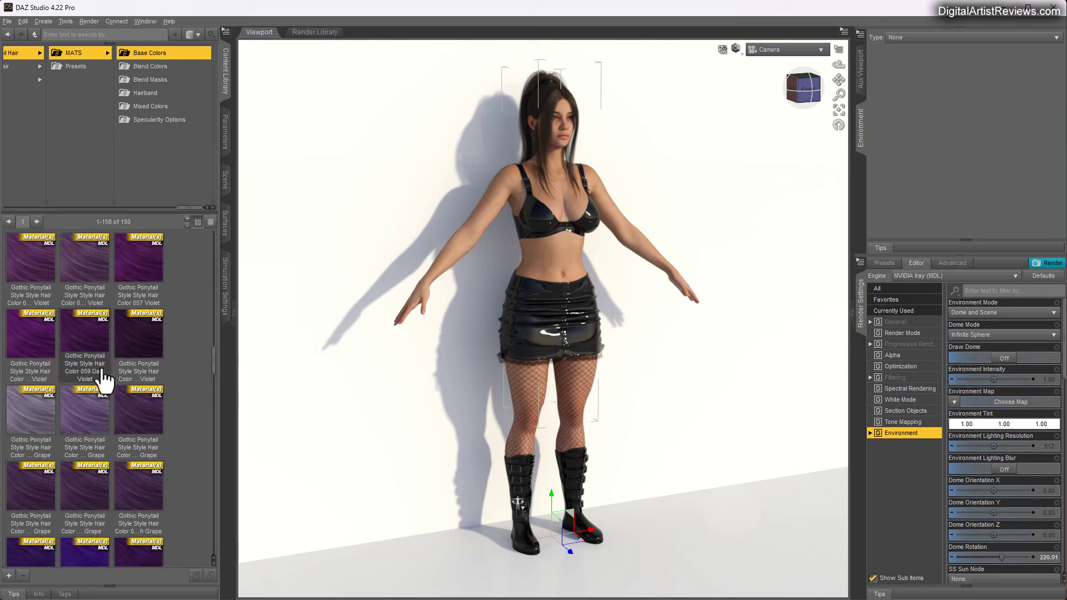
scroll(100, 376, "up", 8)
scroll(102, 381, "up", 8)
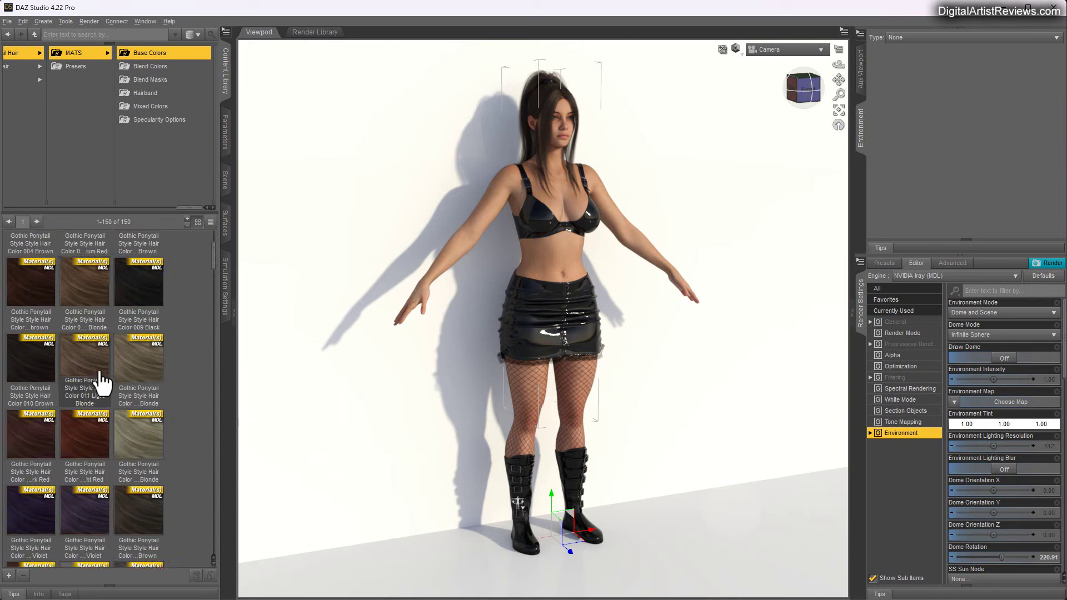
scroll(142, 334, "up", 6)
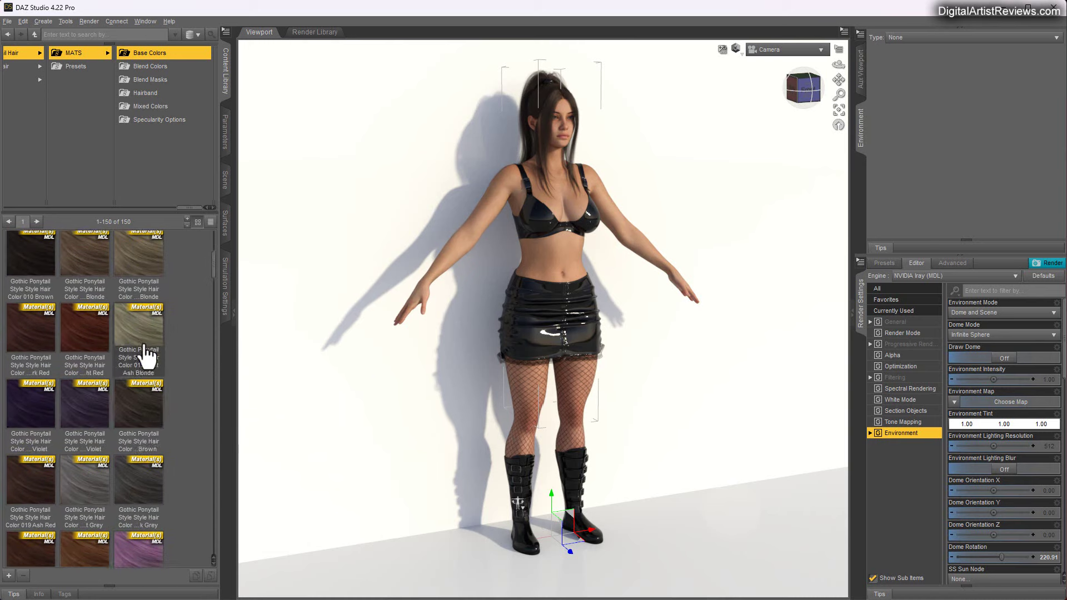
double_click(128, 560)
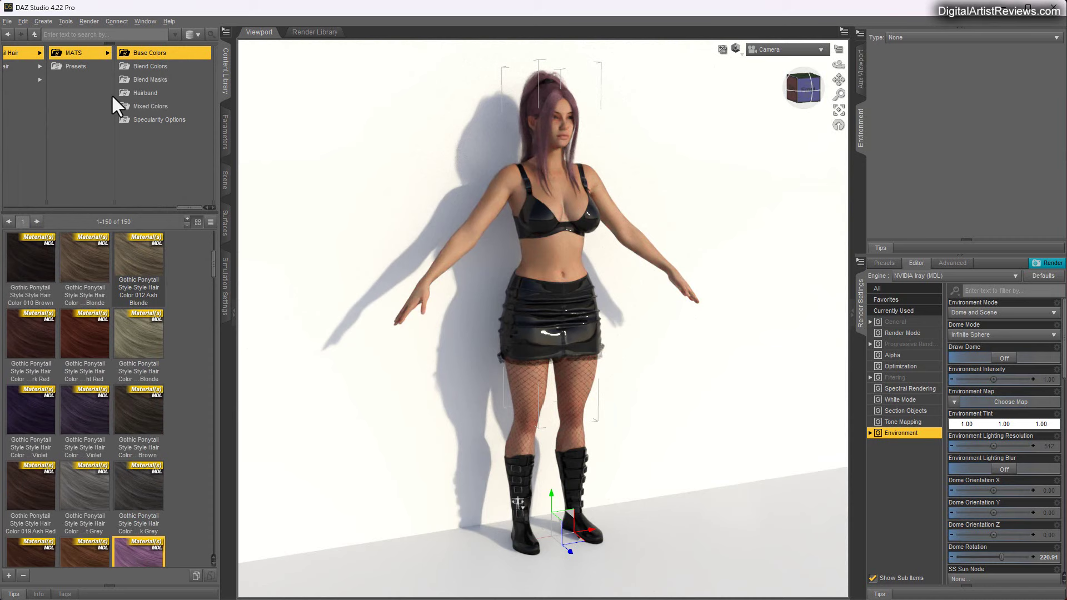
- Apply the Violet Blend Colors preset to the hair
left_click(148, 66)
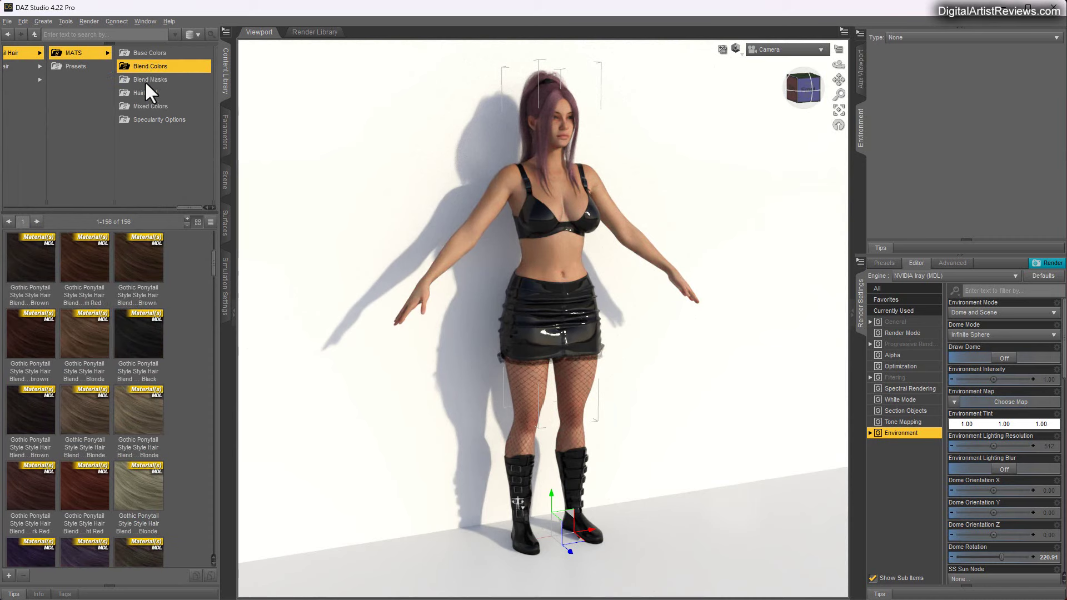
scroll(114, 341, "down", 5)
scroll(115, 349, "down", 5)
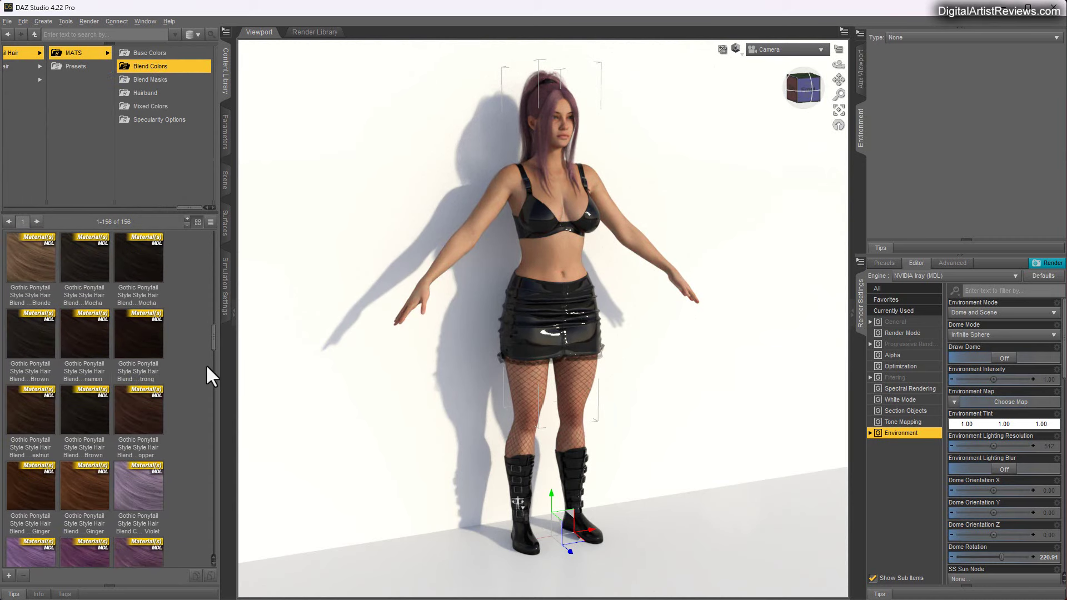
scroll(214, 356, "down", 5)
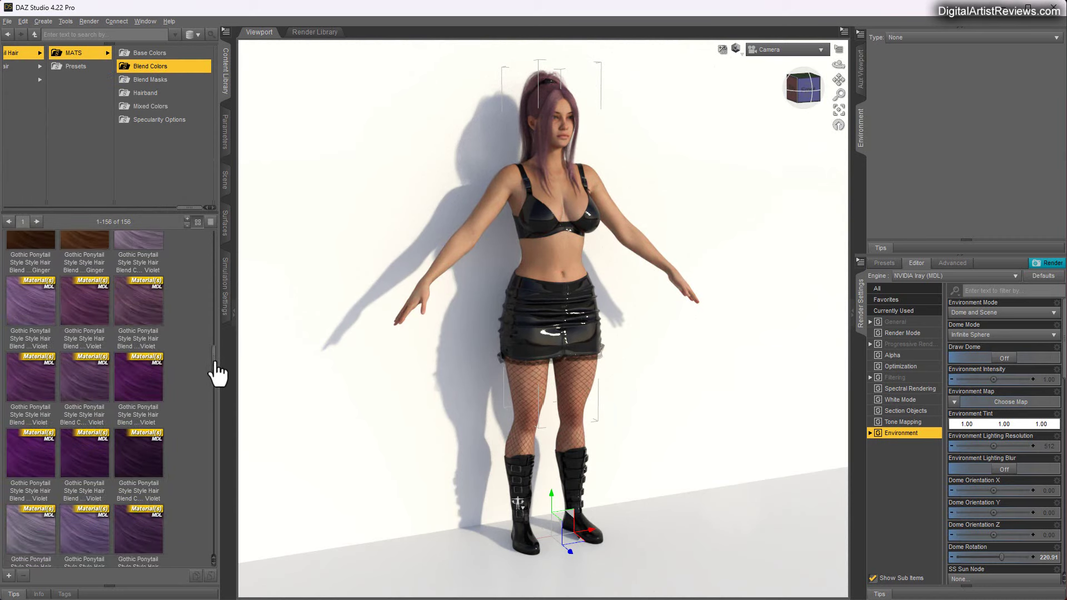
double_click(130, 374)
- Try Dark Green, Violet Glossy and Violet Leather hairbands, settling on Hairband Black Glossy
left_click(145, 82)
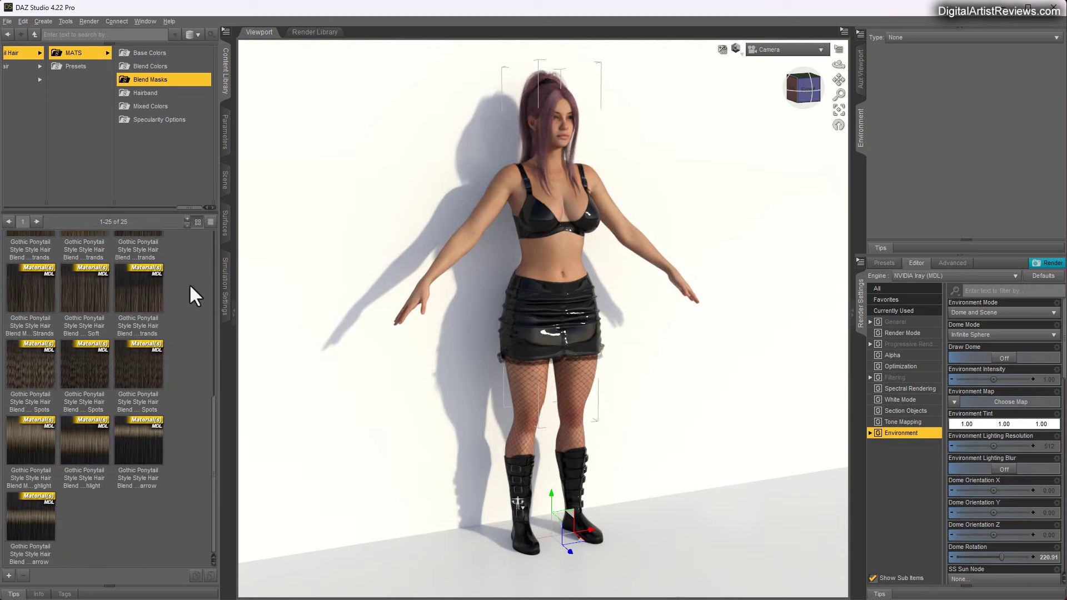
left_click(146, 92)
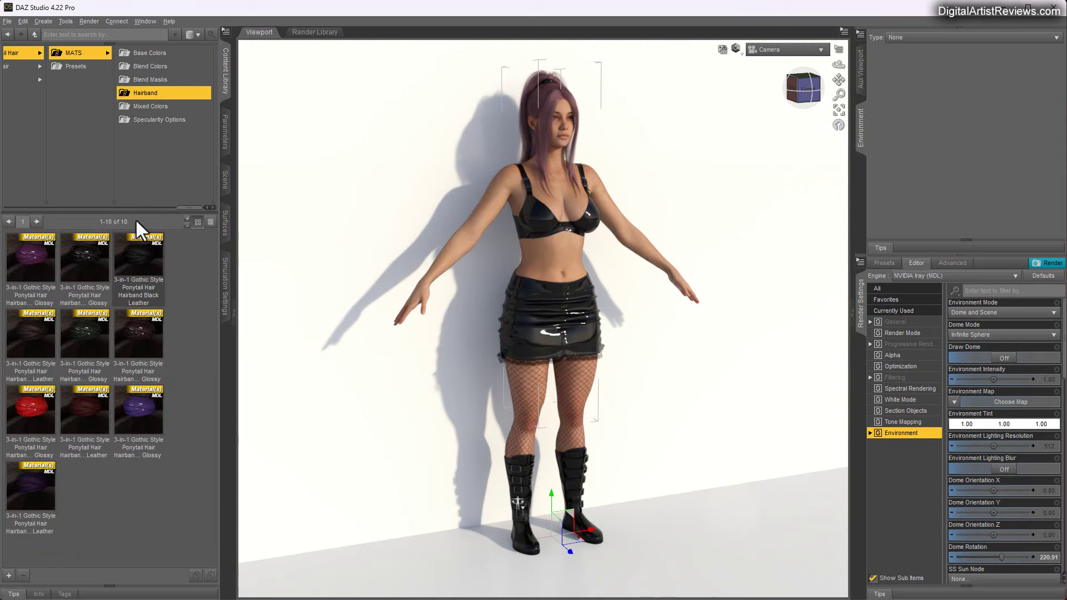
double_click(74, 348)
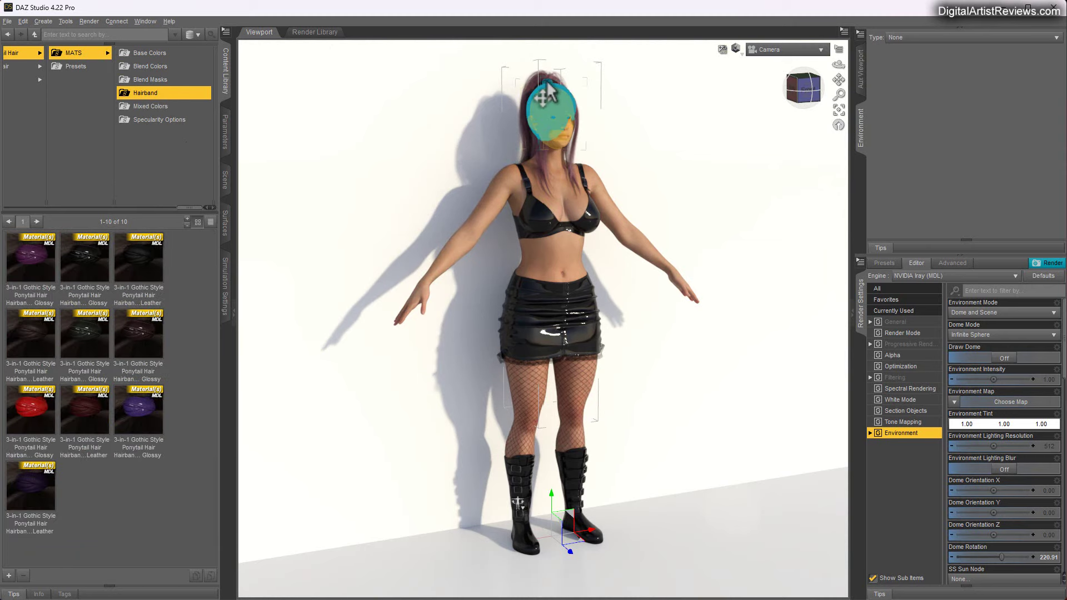
double_click(133, 411)
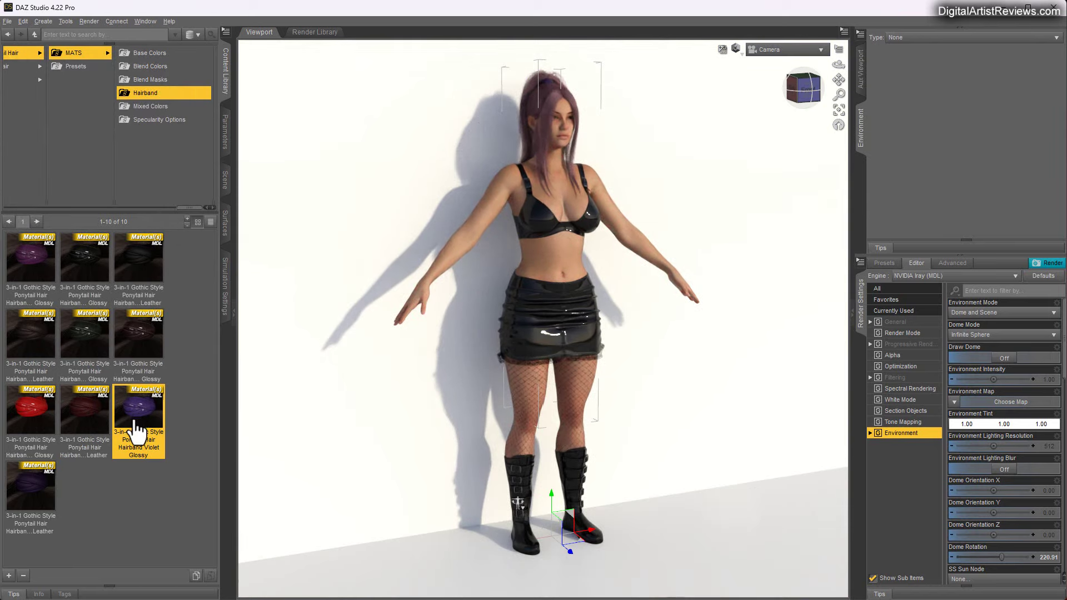
double_click(45, 520)
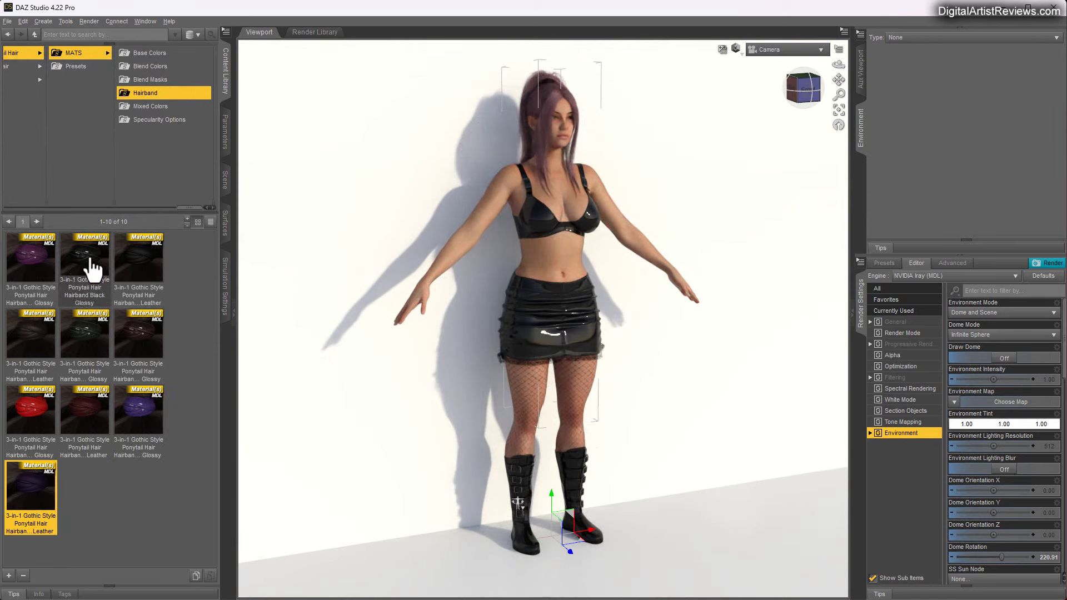
double_click(92, 269)
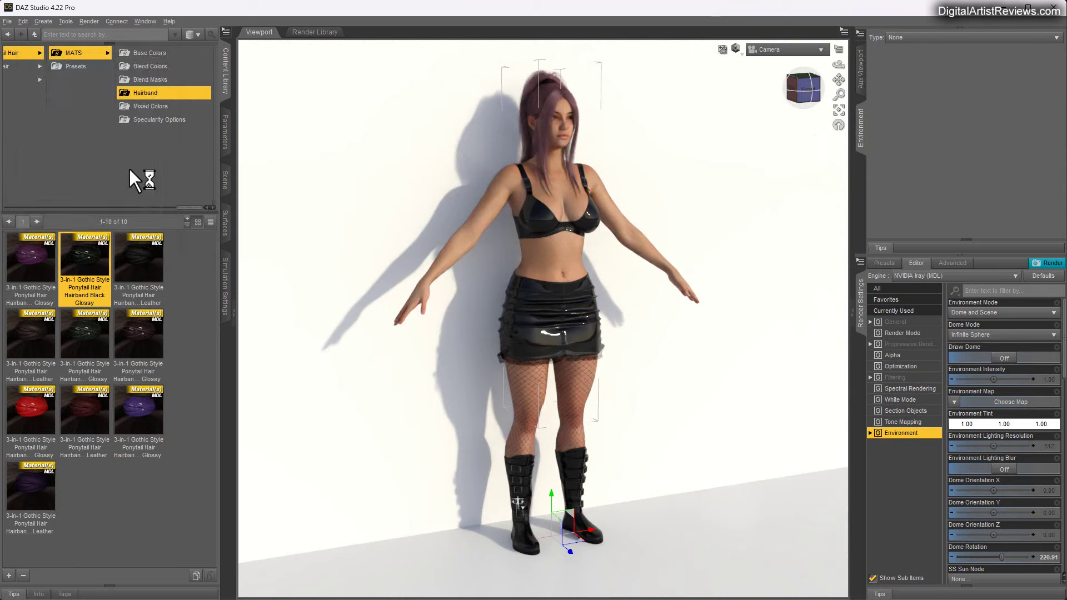
- Apply the Grape Pink Strands mixed-colour preset to the hair
left_click(143, 105)
scroll(110, 386, "down", 3)
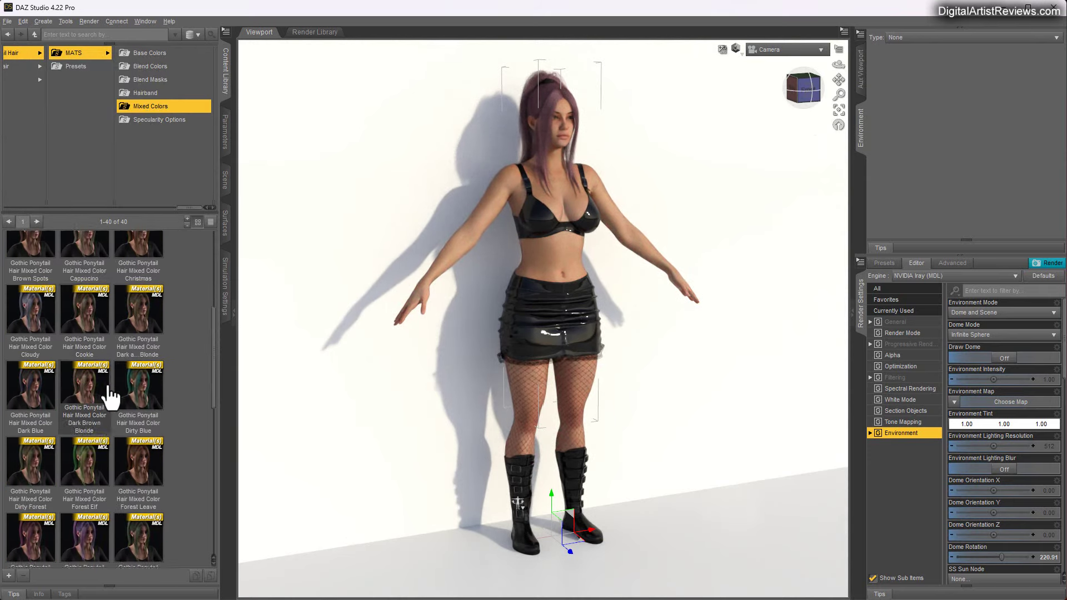
scroll(109, 396, "down", 3)
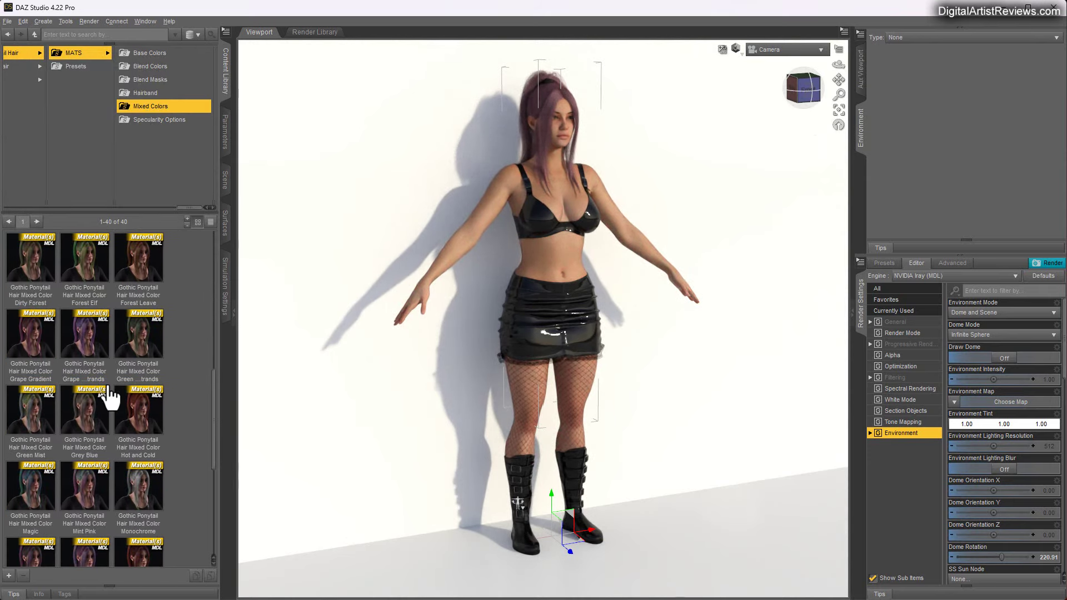
double_click(83, 342)
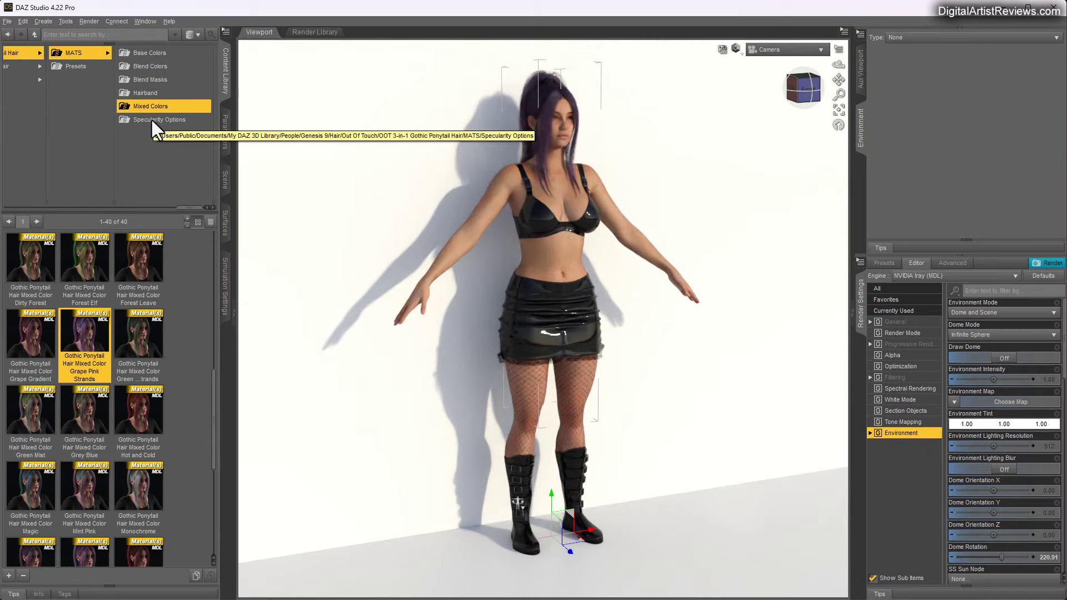
left_click(151, 119)
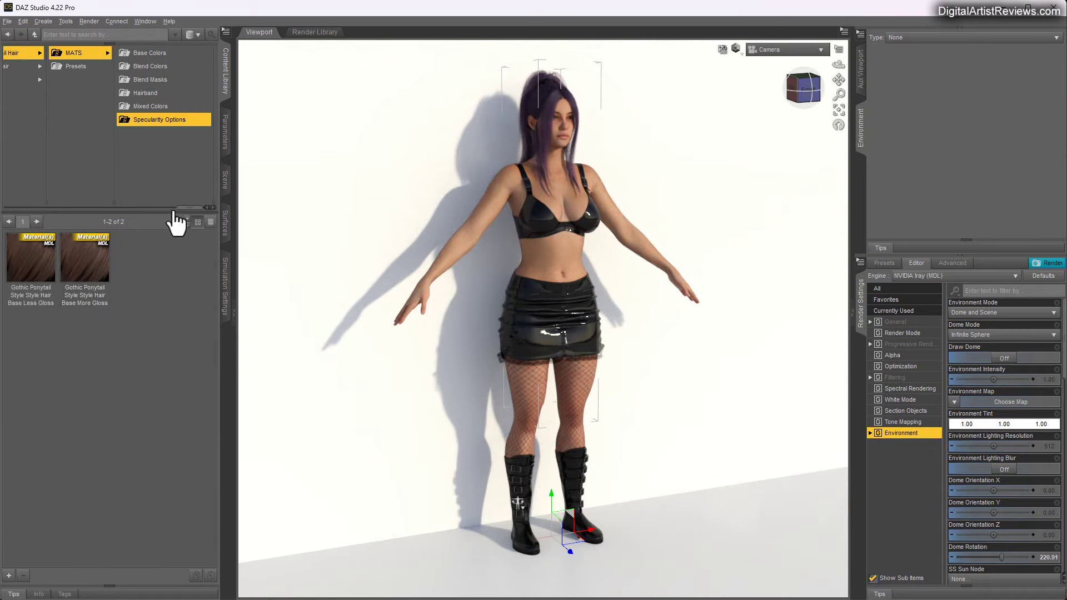
left_click_drag(185, 209, 60, 193)
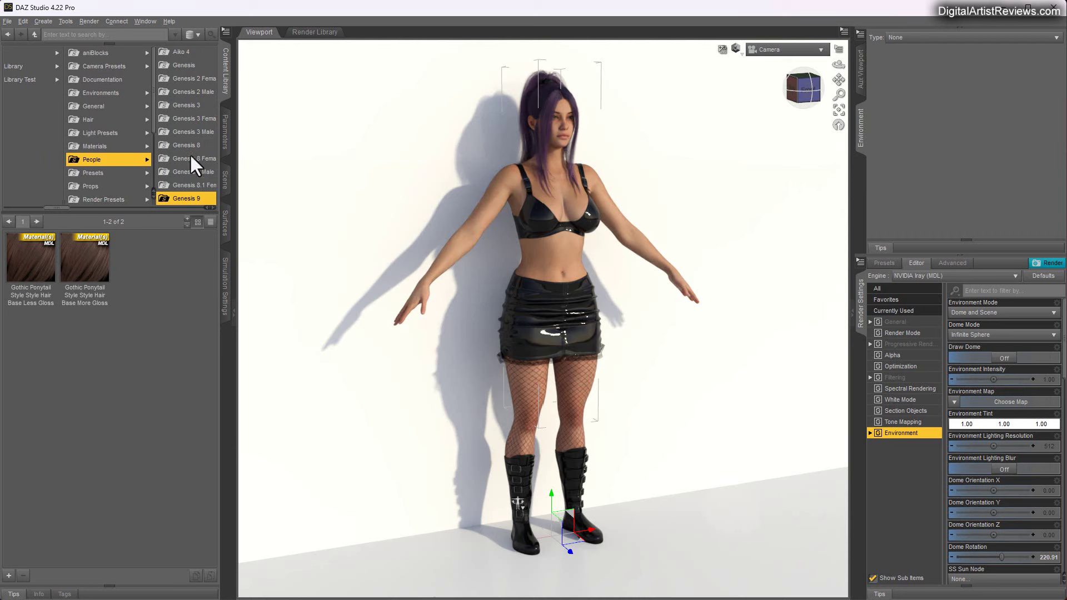
- Browse Genesis 9 Poses > Daz Originals and look inside the Z Everyday Standing set
left_click(182, 199)
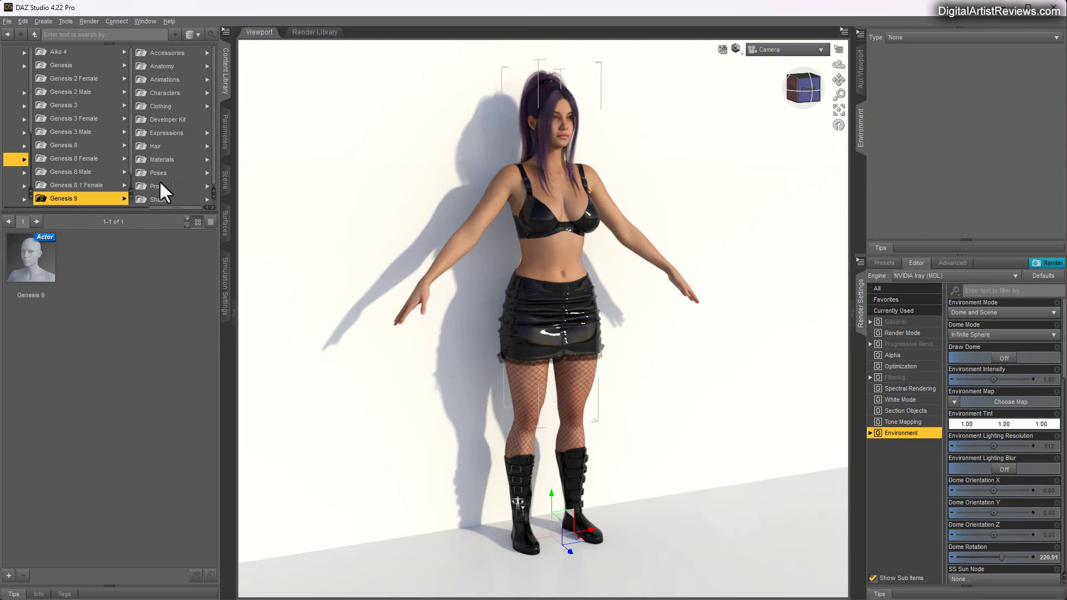
left_click(159, 174)
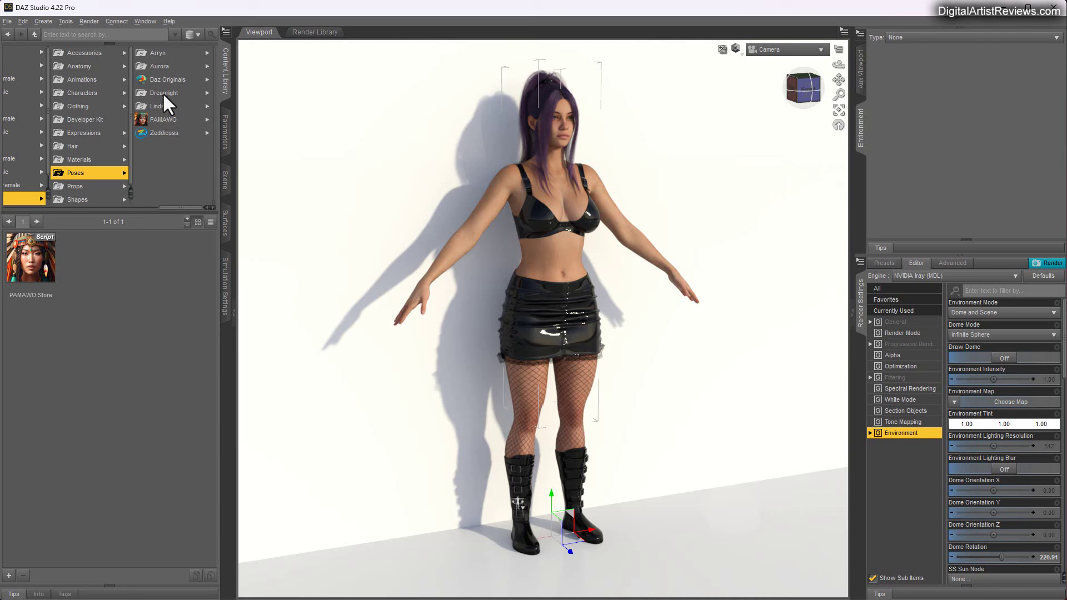
left_click(168, 79)
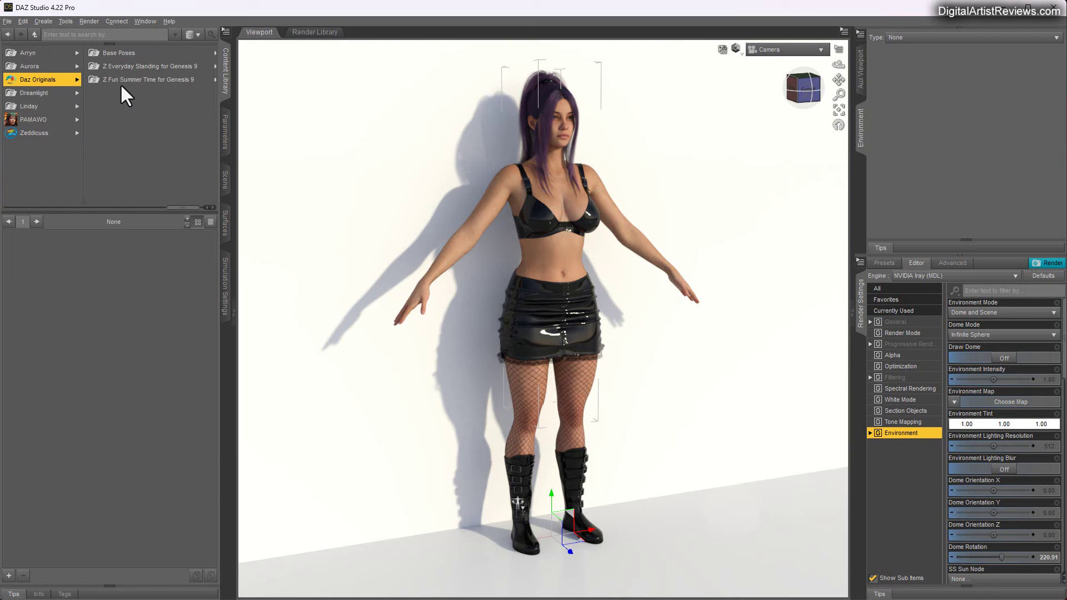
left_click(118, 65)
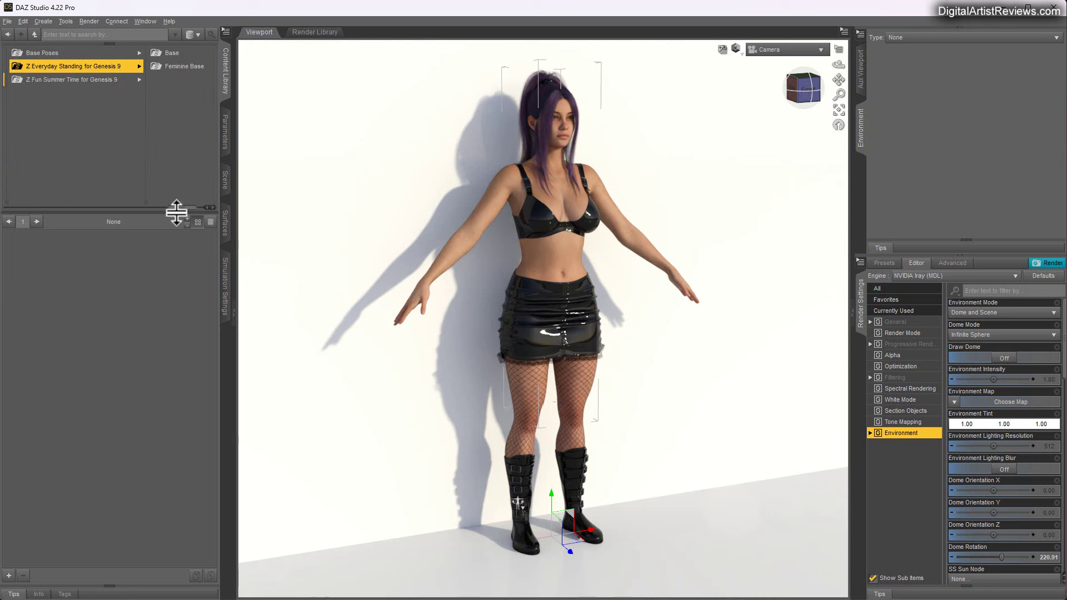
left_click_drag(175, 208, 113, 210)
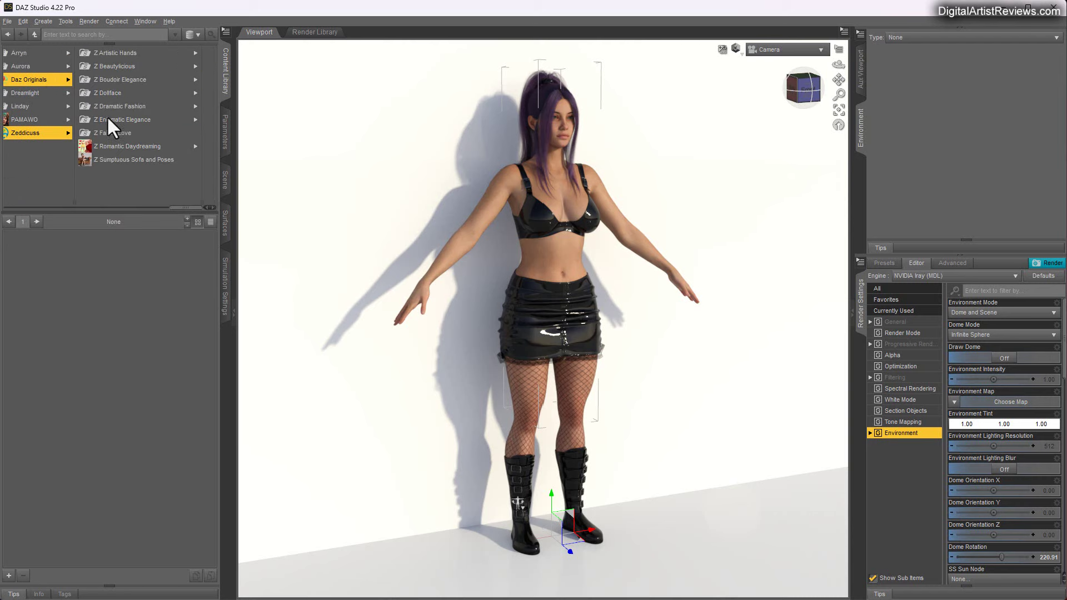
- Open Z Enigmatic Elegance > Base Feminine > 01 Full Body and scroll its 51 poses
left_click(106, 116)
left_click(141, 53)
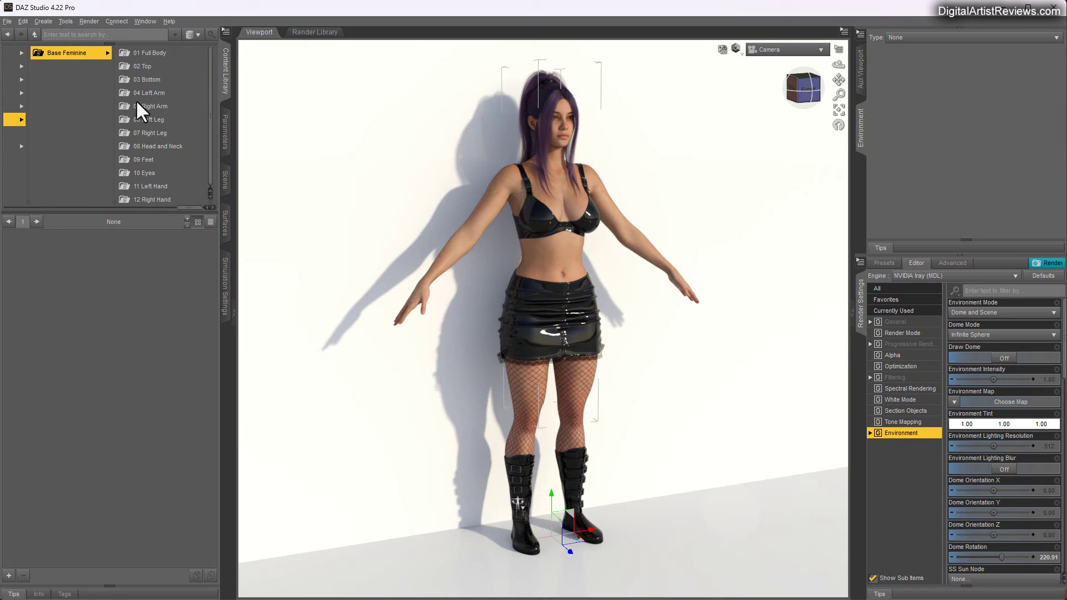
left_click(149, 53)
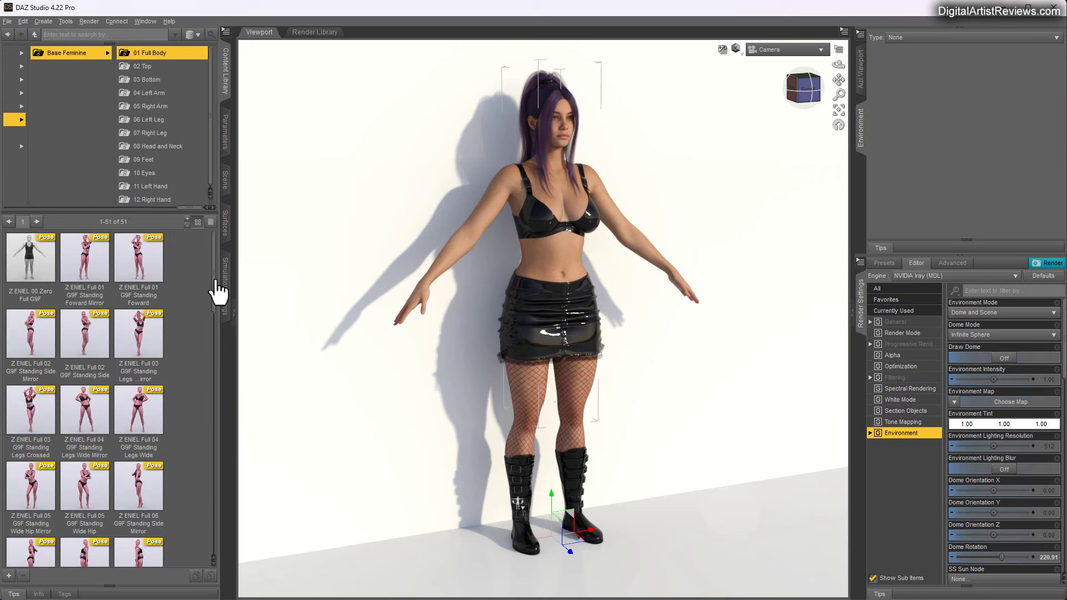
scroll(215, 290, "down", 2)
scroll(214, 290, "down", 3)
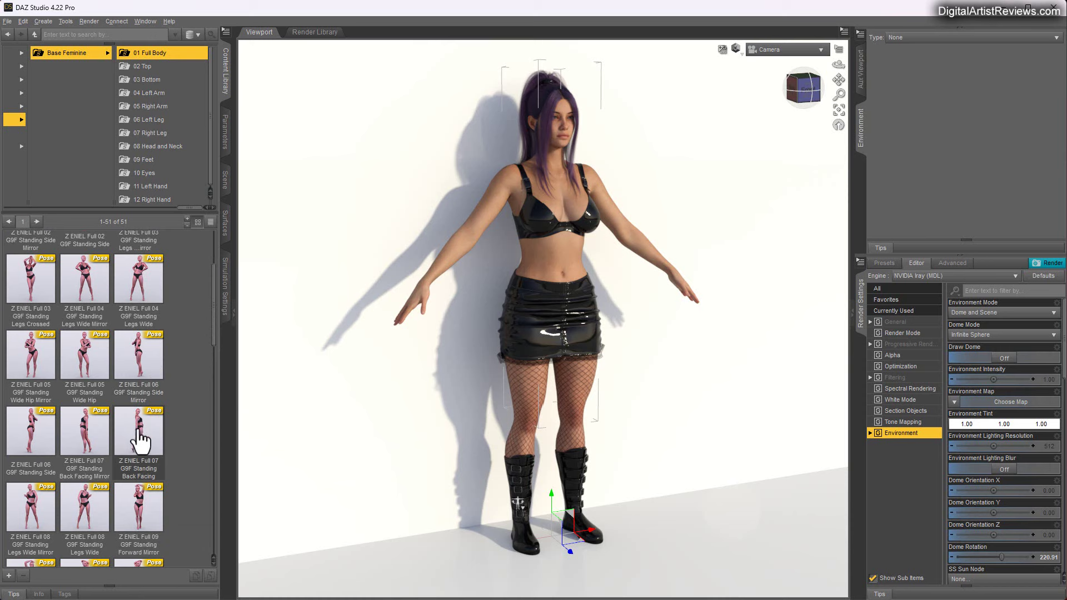
mouse_move(140, 442)
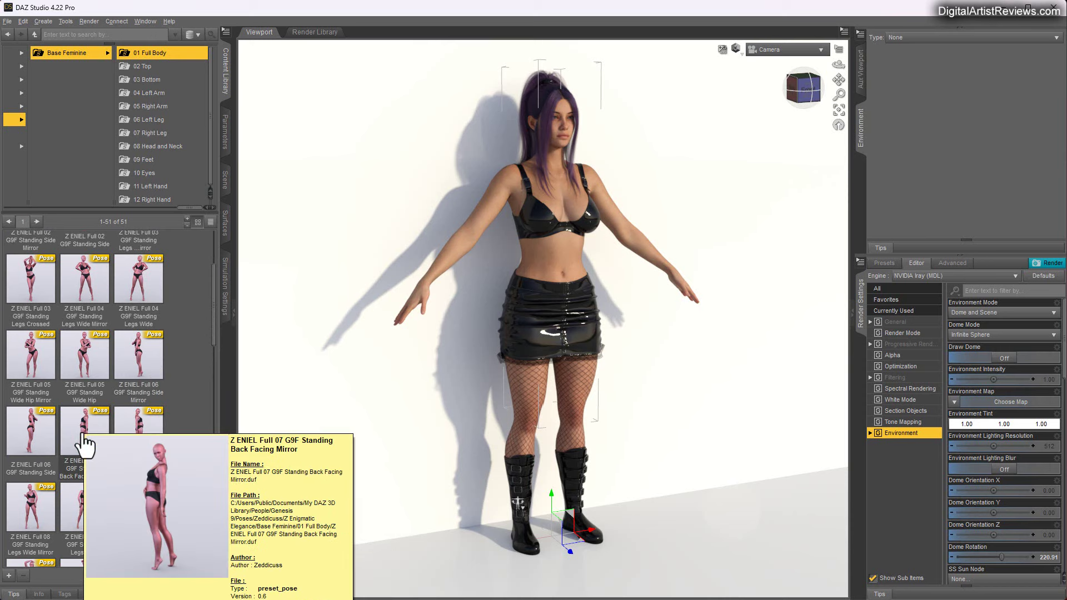
mouse_move(31, 439)
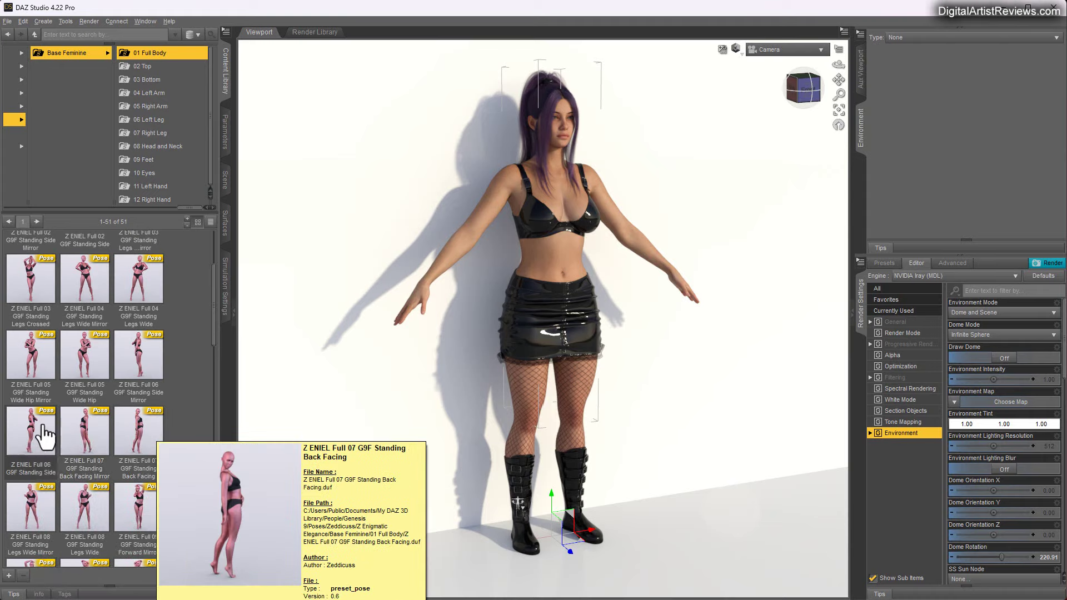
- Select RY Leonore and apply the Z ENIEL Full 06 Standing Side pose
double_click(36, 436)
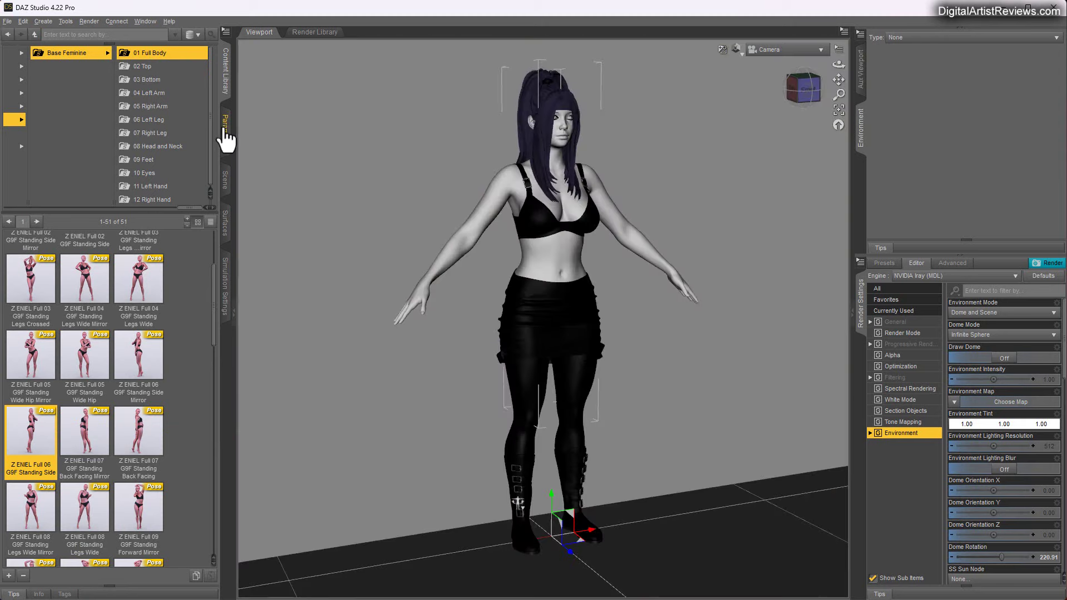
left_click(226, 179)
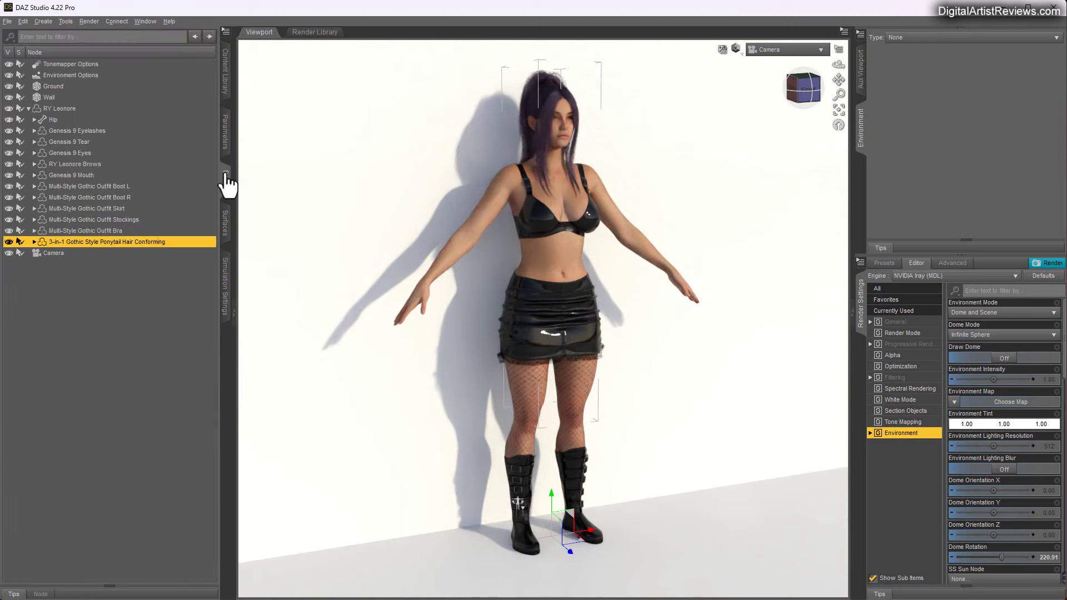
left_click(55, 109)
left_click(228, 70)
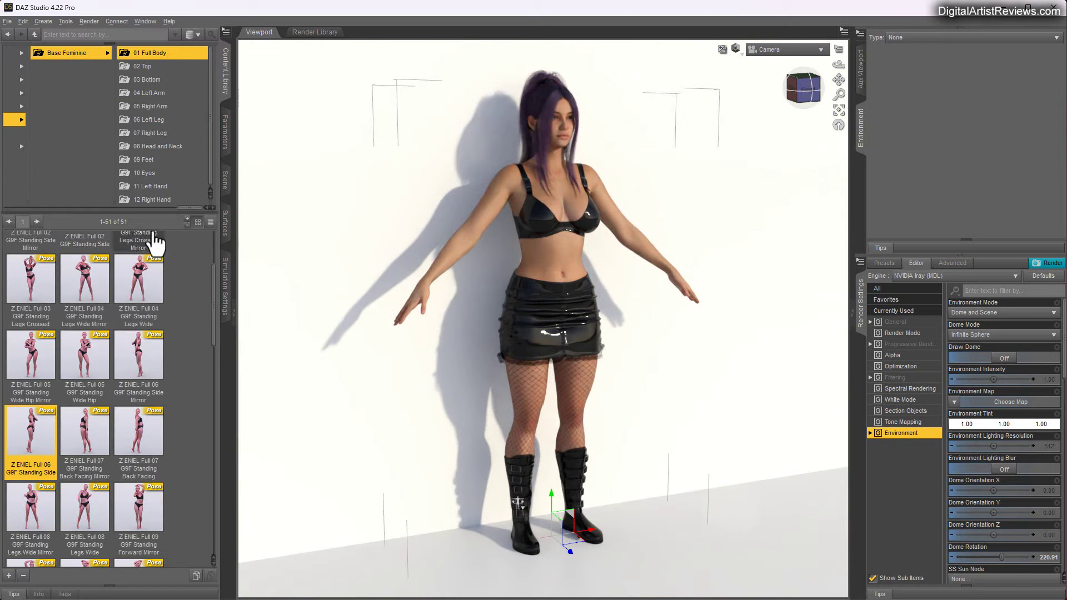
double_click(32, 444)
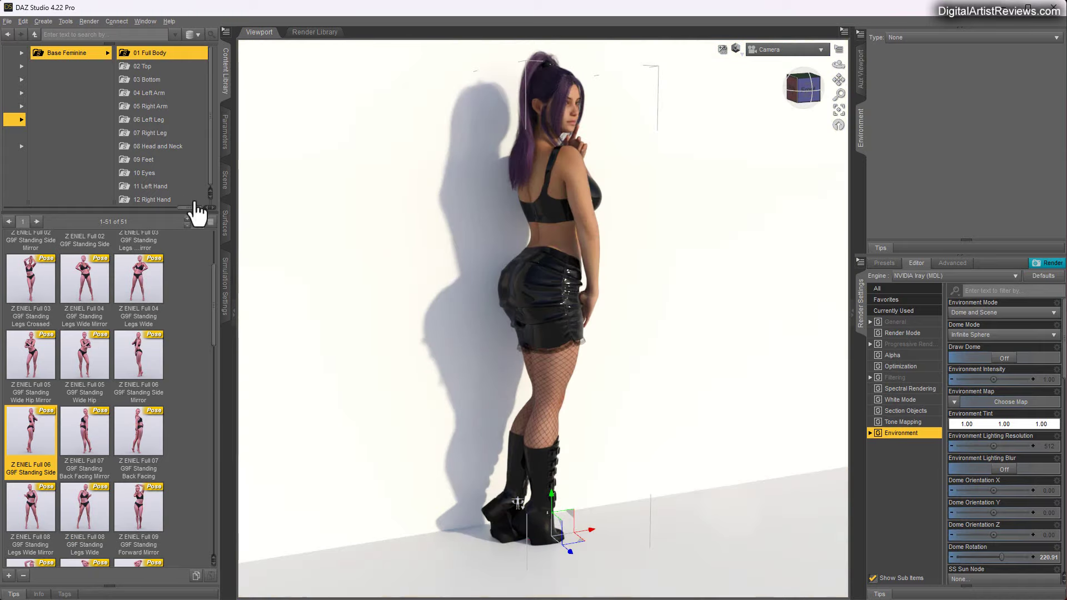
- Raise the figure about 2 cm along the Y axis
left_click(225, 179)
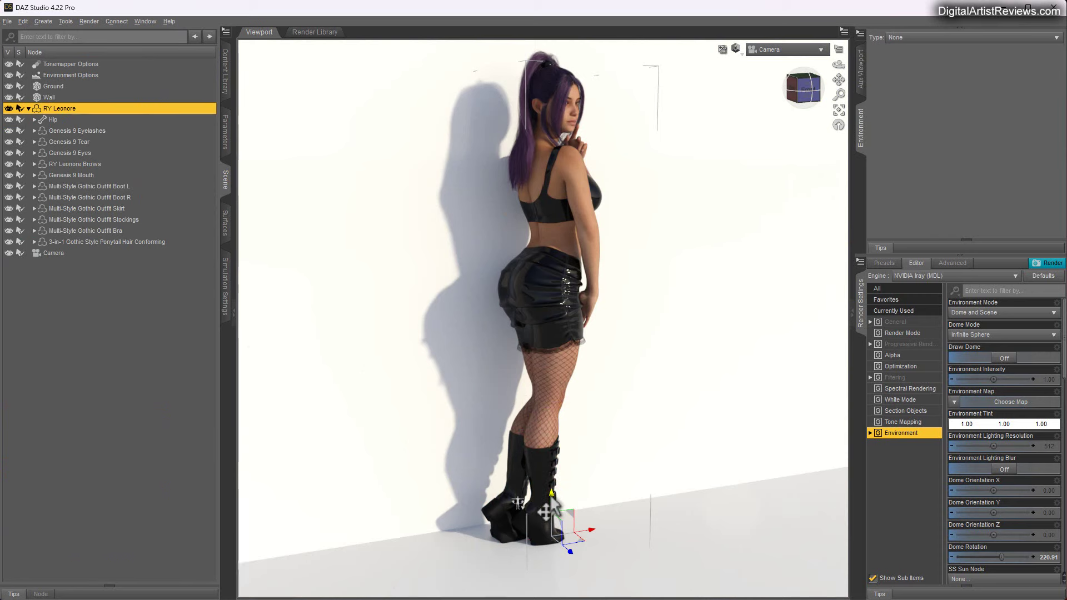
left_click_drag(550, 492, 551, 485)
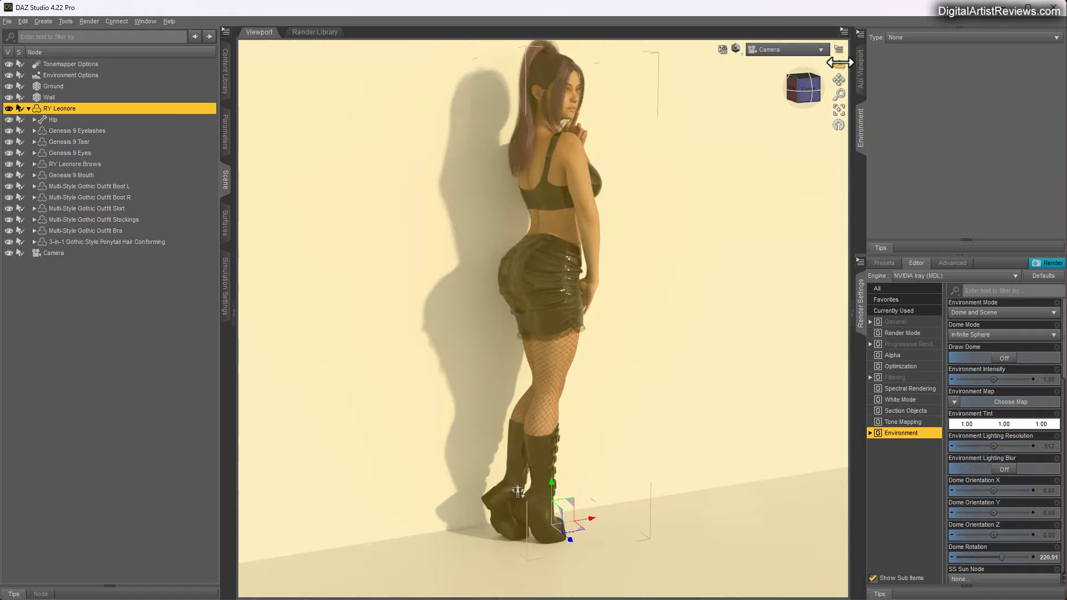
left_click_drag(840, 63, 822, 68)
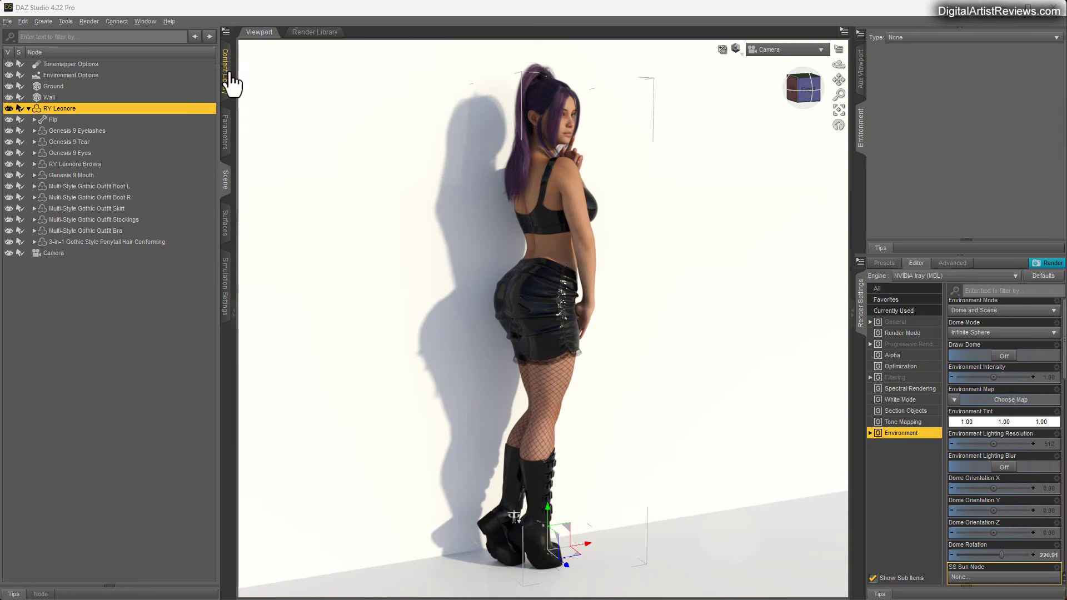
- Browse Environments > Architecture > Dreamlight to the Ancient Dungeon Kit and scroll toward the Palm Tree
left_click(226, 72)
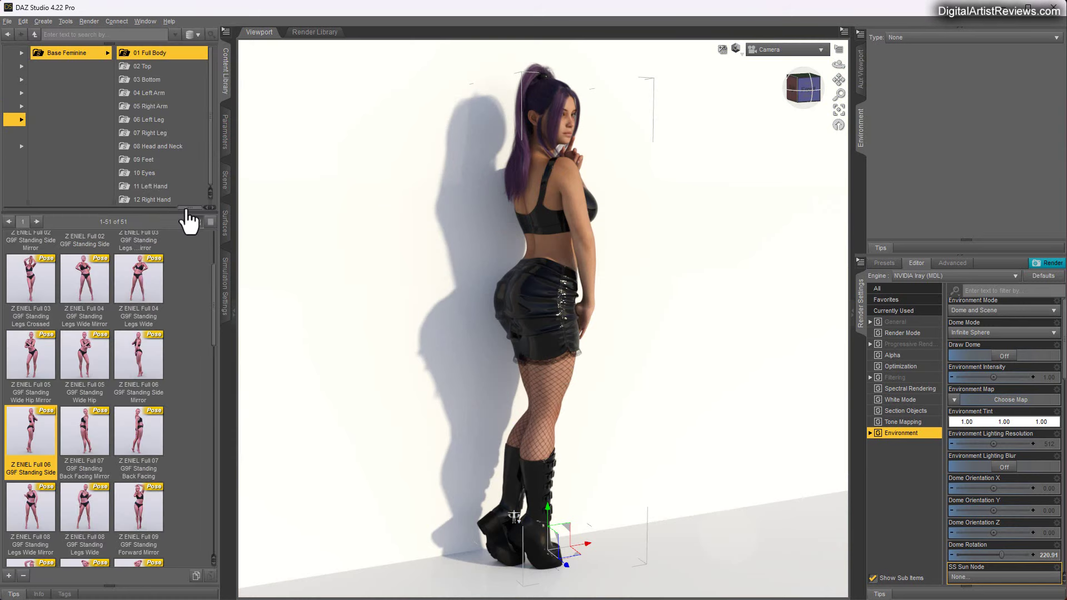
left_click_drag(188, 211, 54, 217)
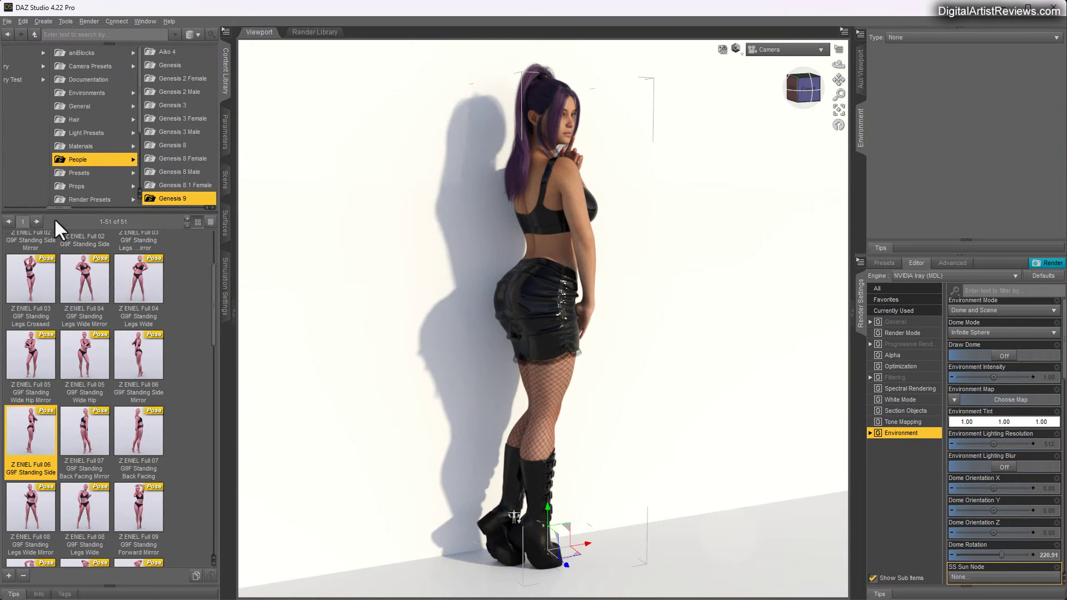
left_click(87, 93)
left_click(142, 55)
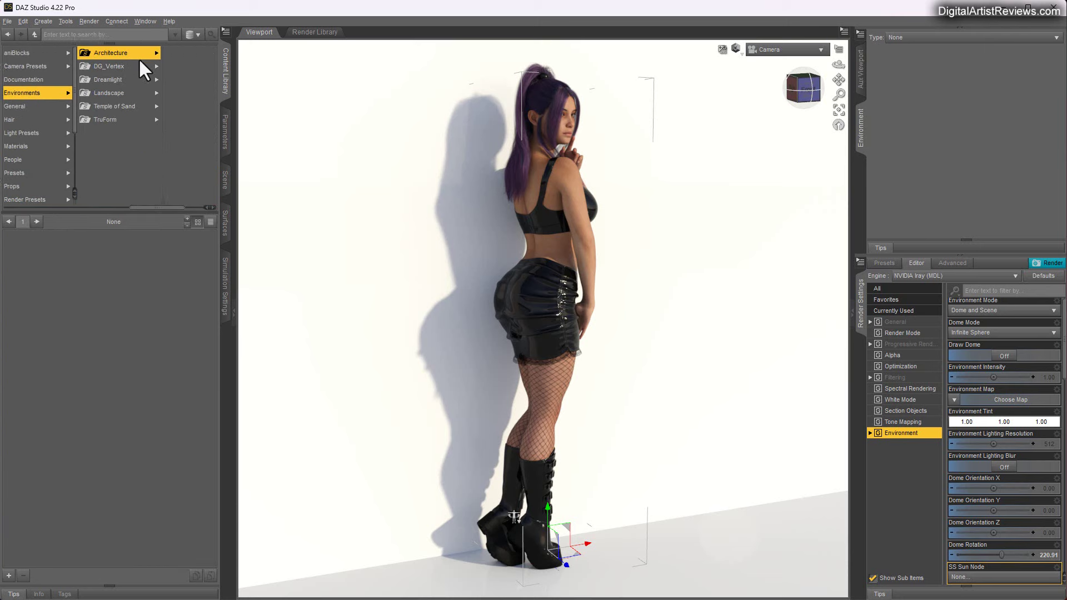
left_click(168, 94)
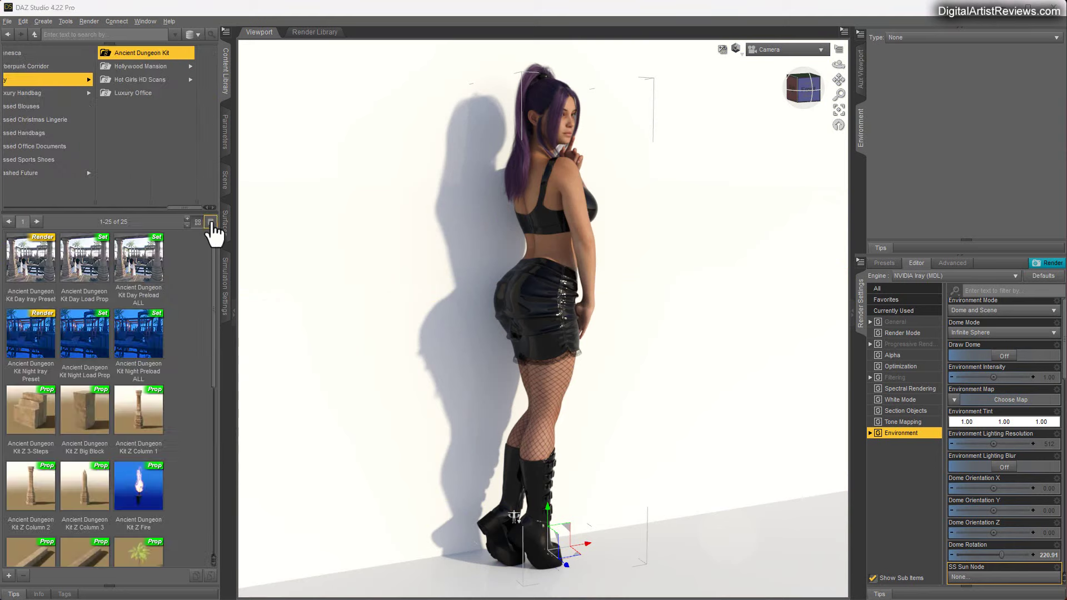
left_click_drag(189, 209, 149, 211)
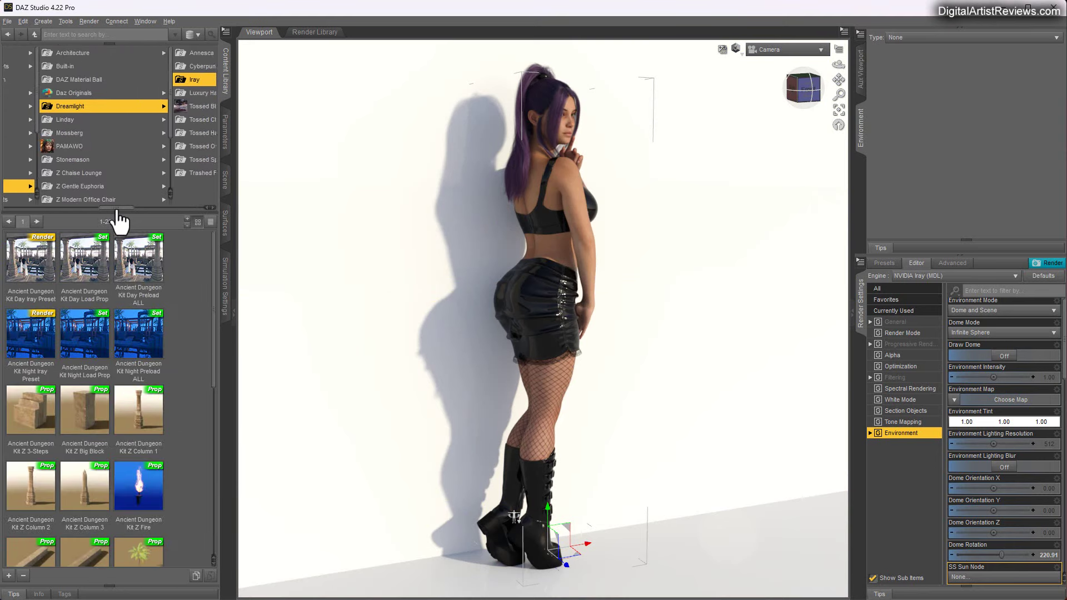
left_click_drag(117, 208, 187, 208)
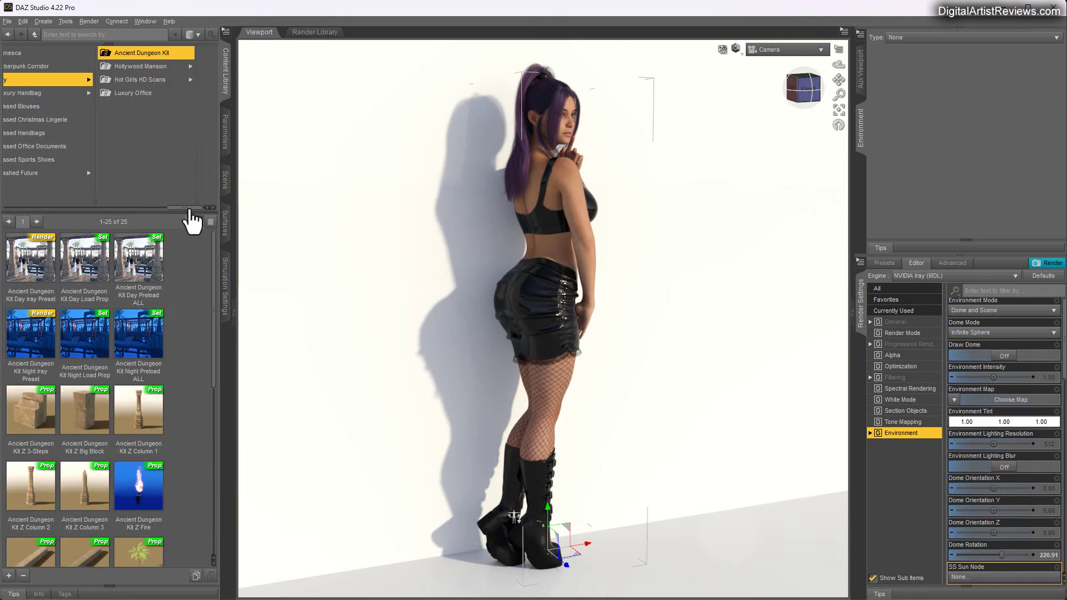
scroll(187, 344, "down", 3)
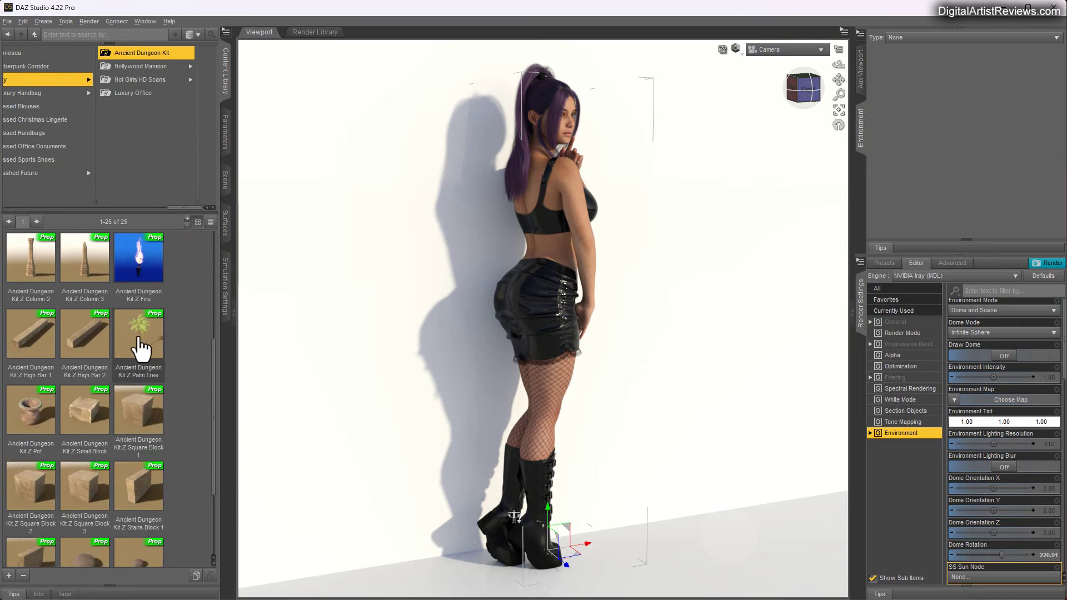
- Load the Palm Tree prop and show the Aux Viewport in a zoomed-out Top View
double_click(138, 335)
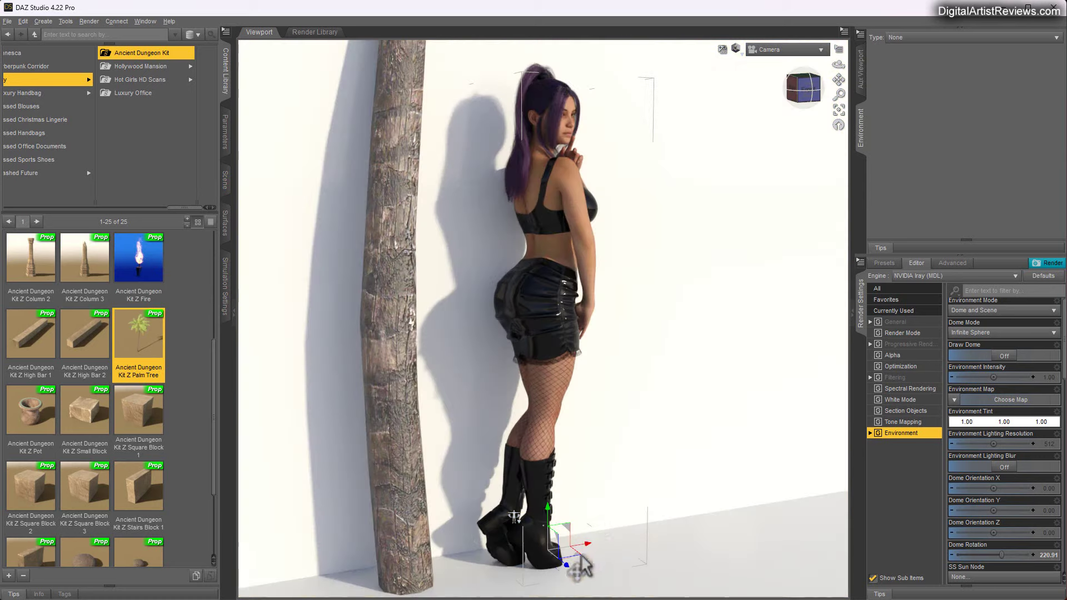
left_click(861, 78)
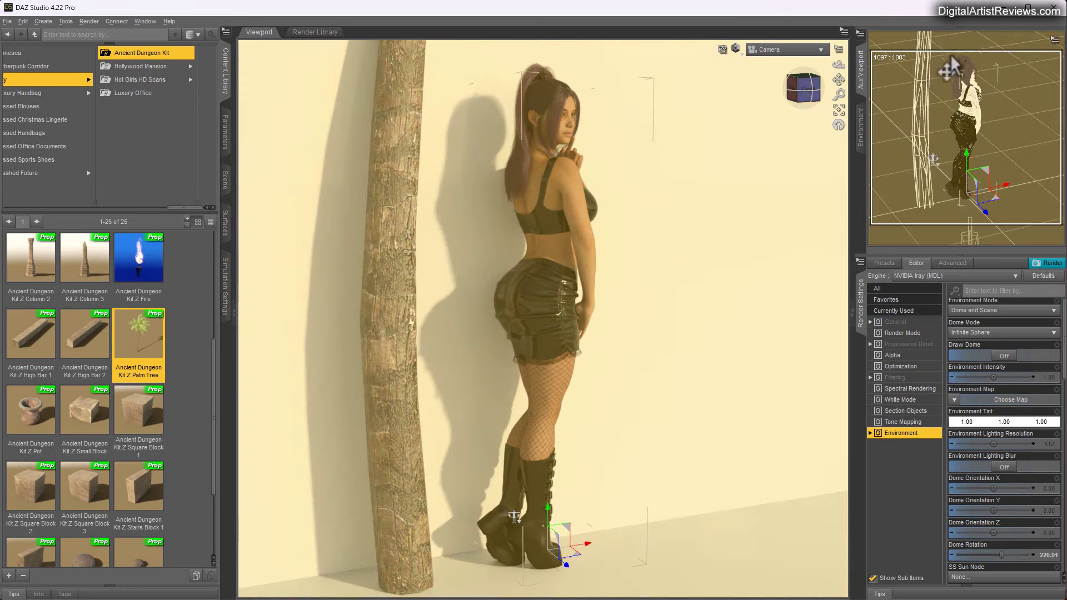
left_click(982, 46)
left_click(971, 110)
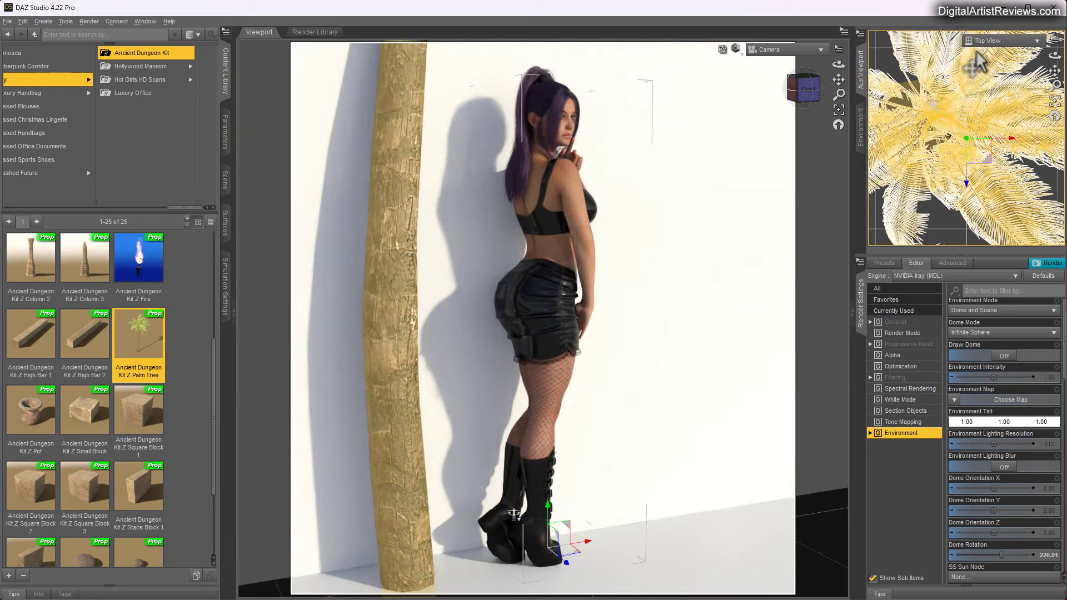
left_click(969, 41)
left_click(948, 74)
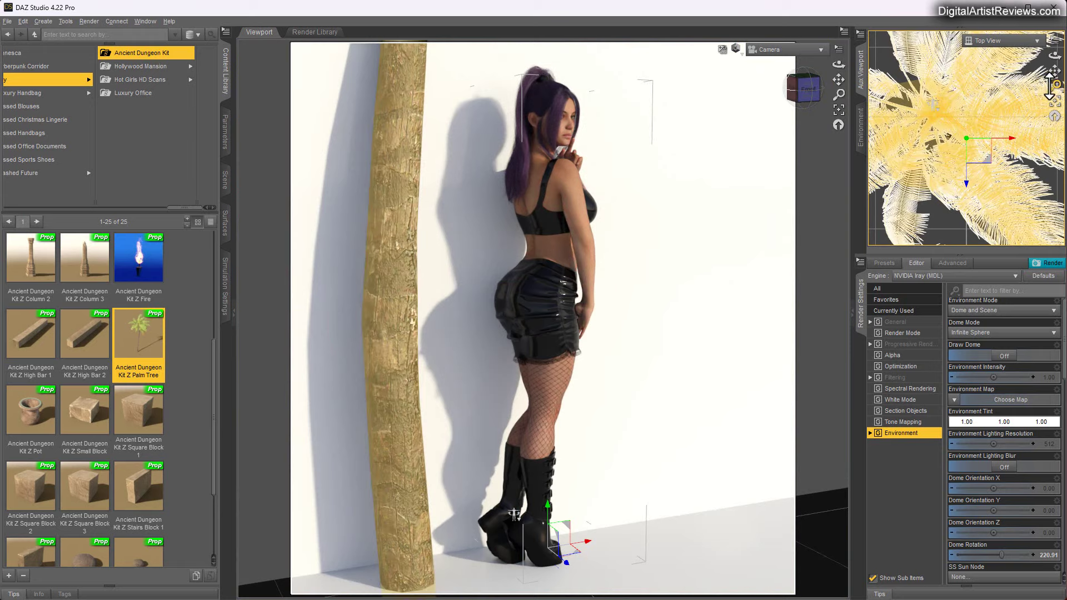
left_click_drag(1056, 86, 1055, 83)
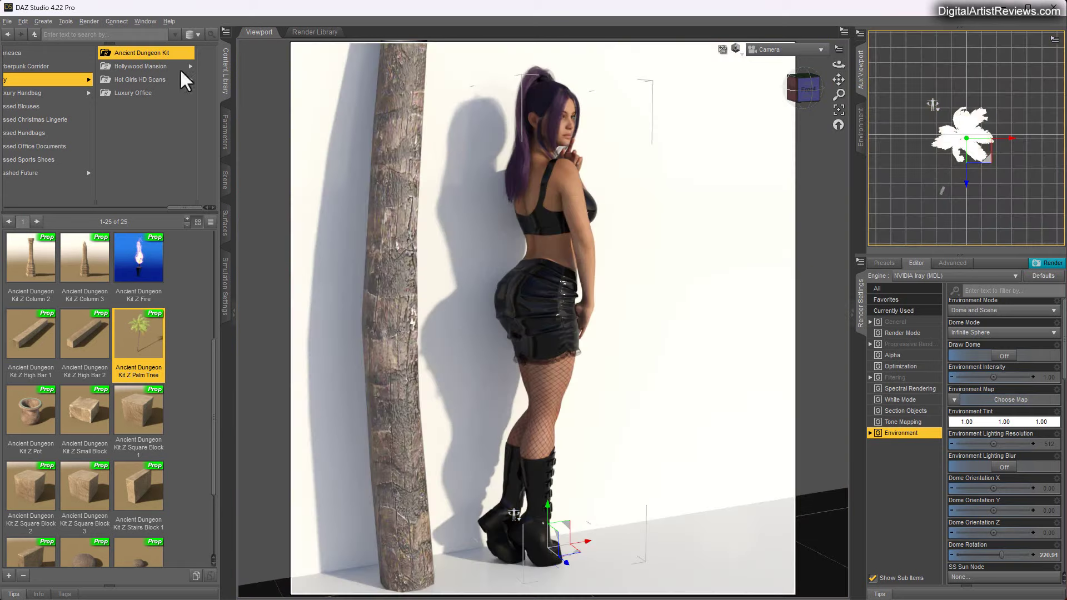
- Browse the pane list, then undo an accidental top-view camera move
left_click(139, 22)
mouse_move(164, 33)
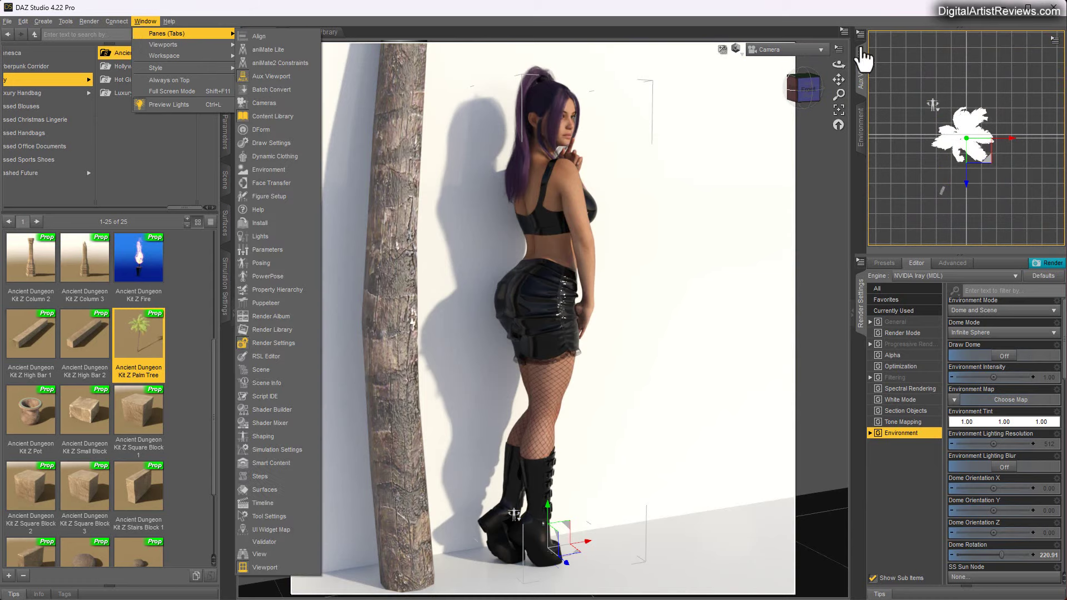
left_click(987, 159)
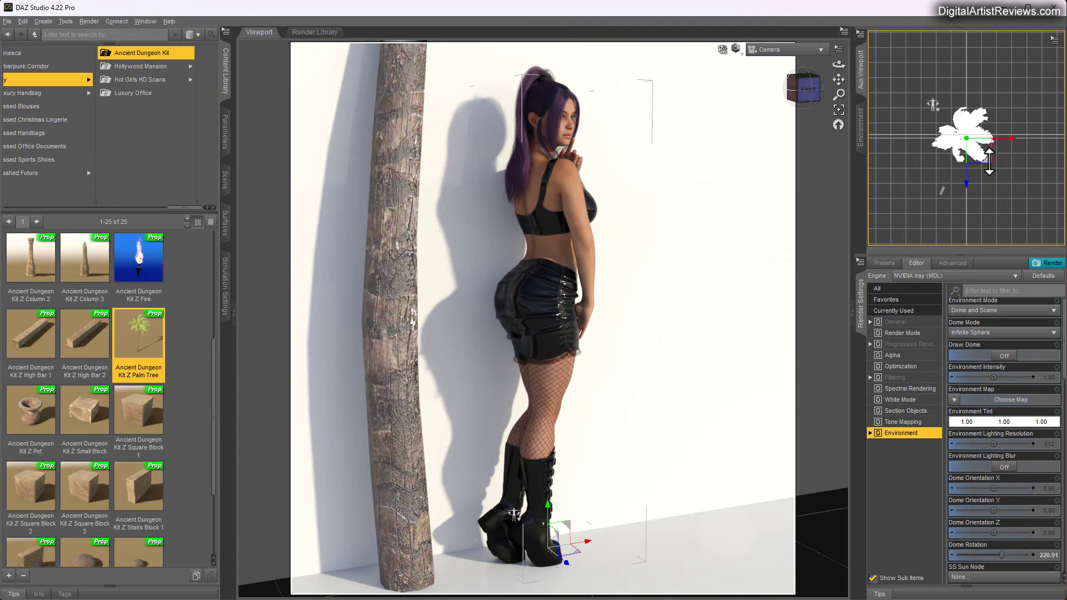
left_click_drag(970, 171, 991, 179)
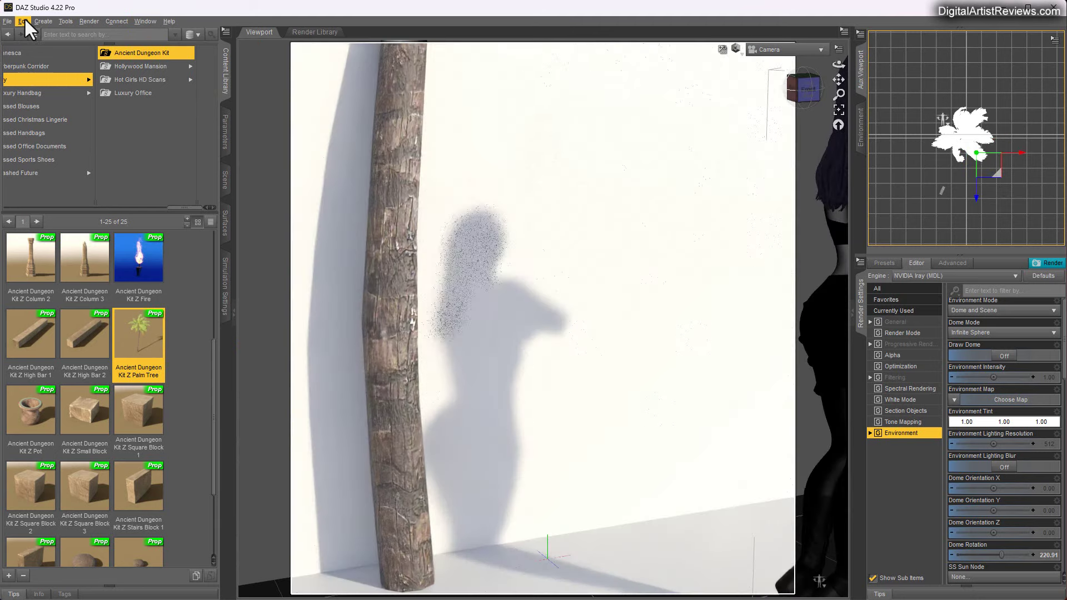
left_click(25, 19)
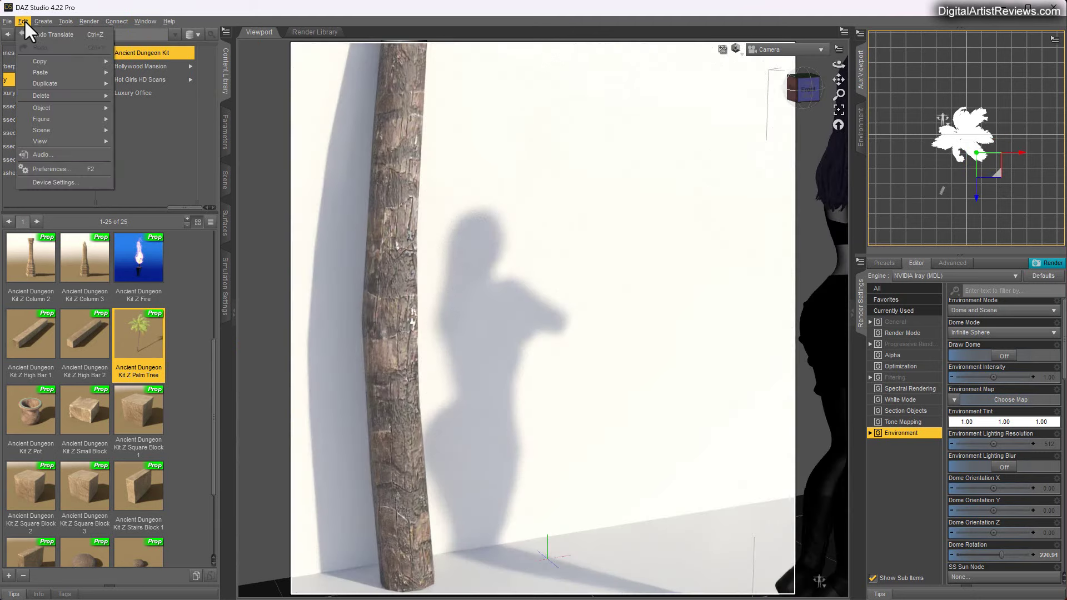
left_click(35, 34)
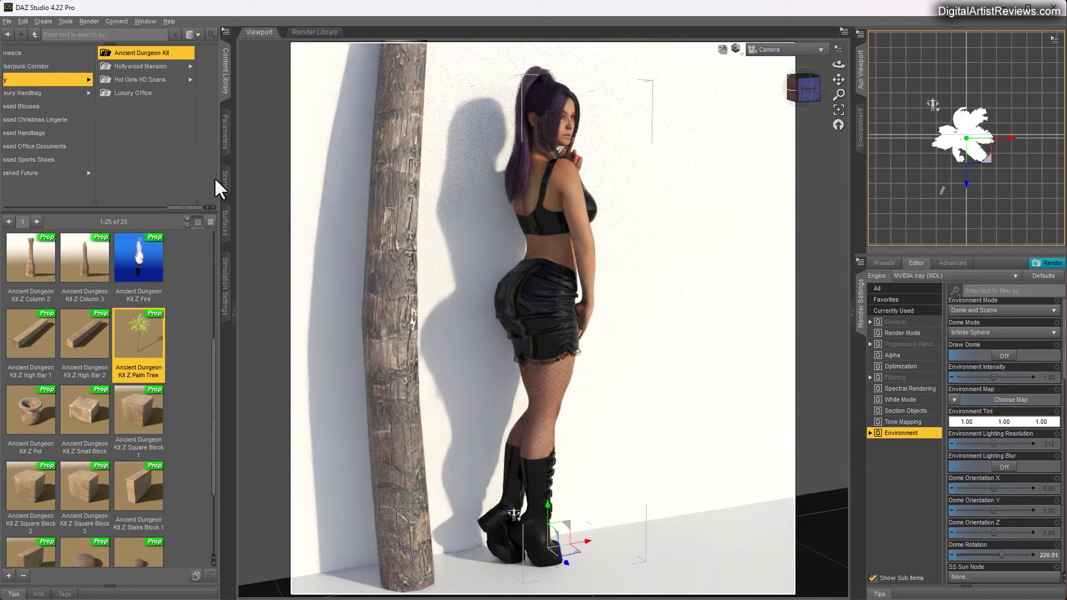
- Drag Z Palm Tree off camera to about X 239.18, Y -83.73, Z 69.91
left_click(217, 179)
left_click(49, 266)
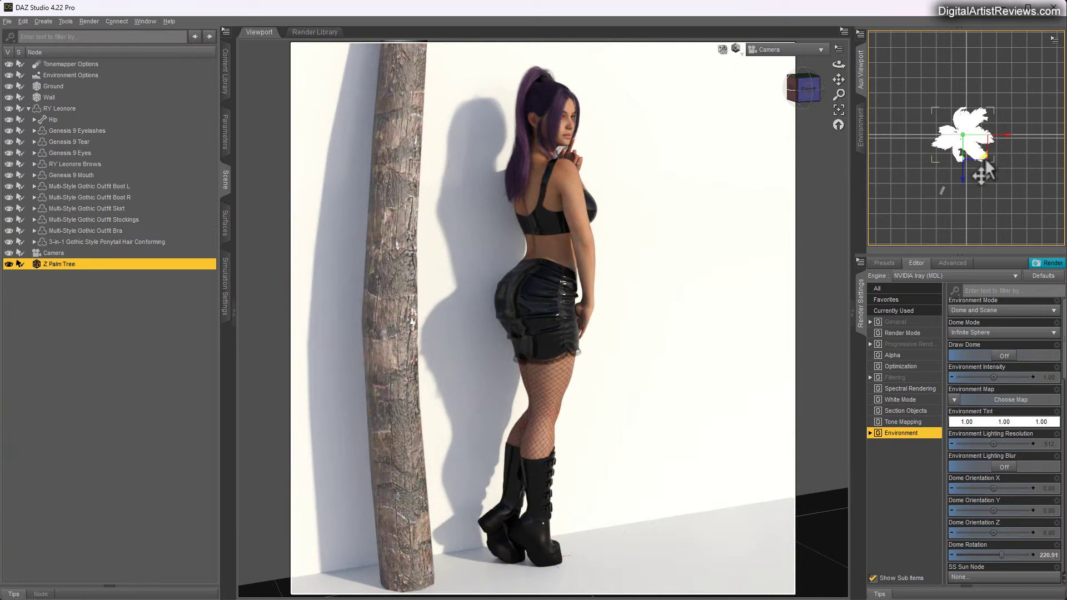
mouse_move(985, 157)
left_mouse_down()
mouse_move(996, 187)
mouse_move(1021, 172)
left_mouse_up()
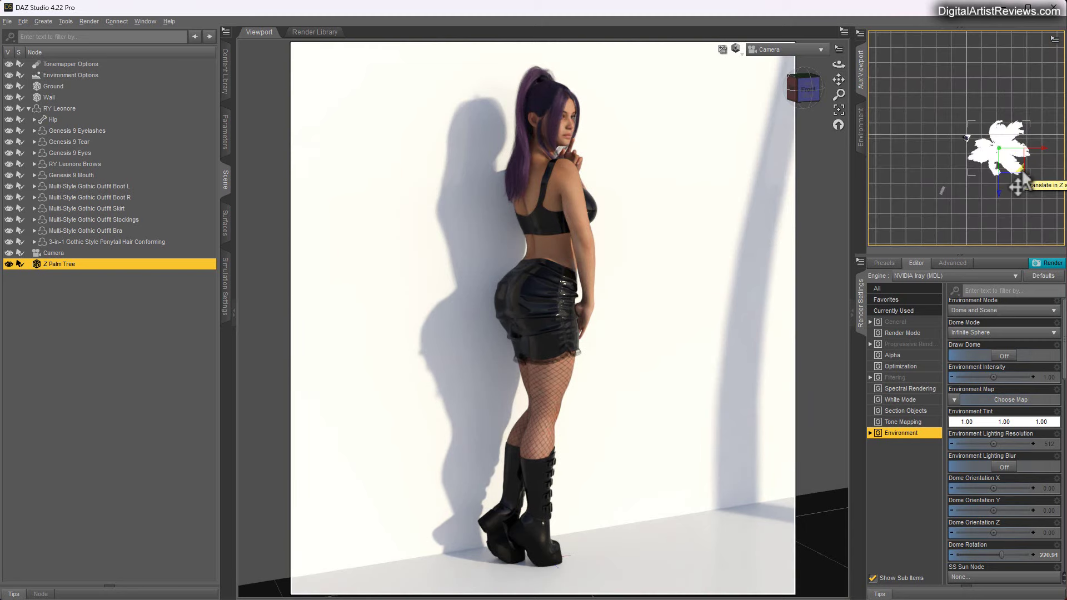
left_click_drag(1022, 170, 1022, 169)
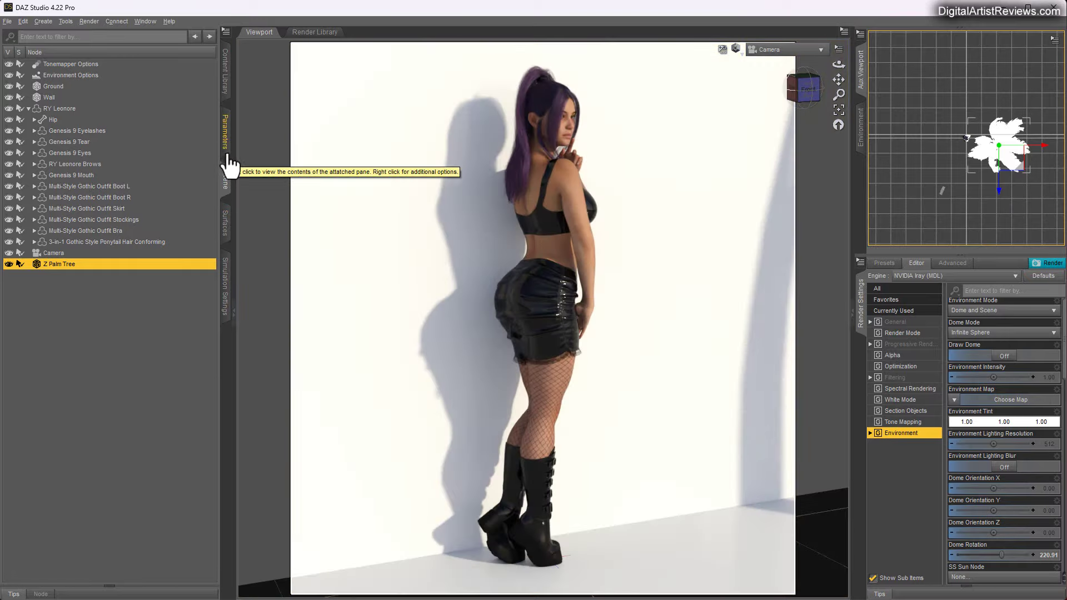
left_click(230, 161)
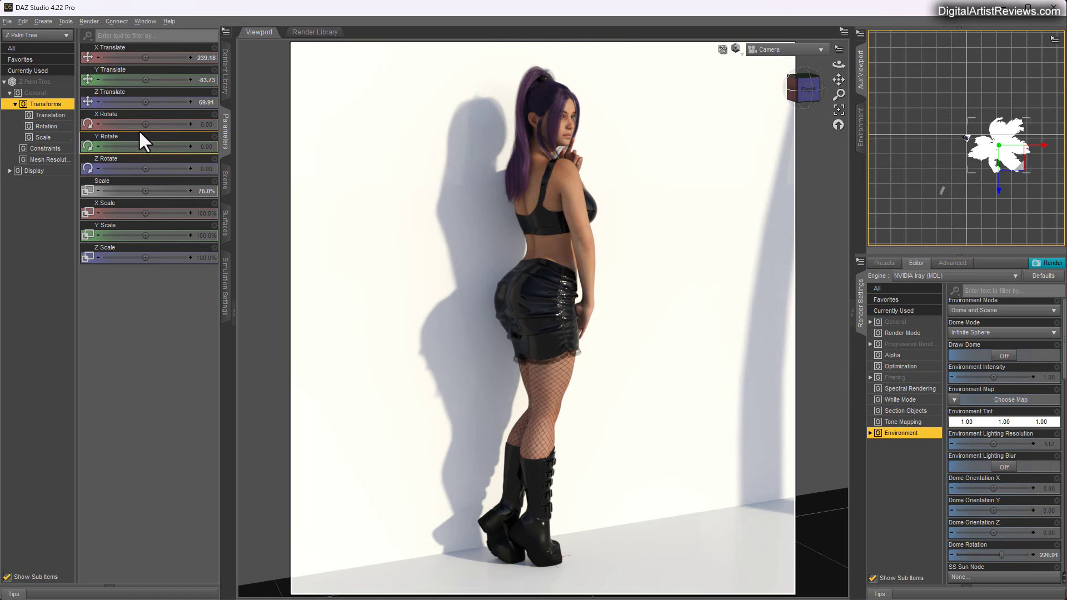
- Lower the palm tree to Y -441.89 and shift it to X 242.86, Z 73.59
mouse_move(142, 82)
left_mouse_down()
mouse_move(125, 79)
mouse_move(139, 80)
left_mouse_up()
left_click(130, 80)
left_click(143, 79)
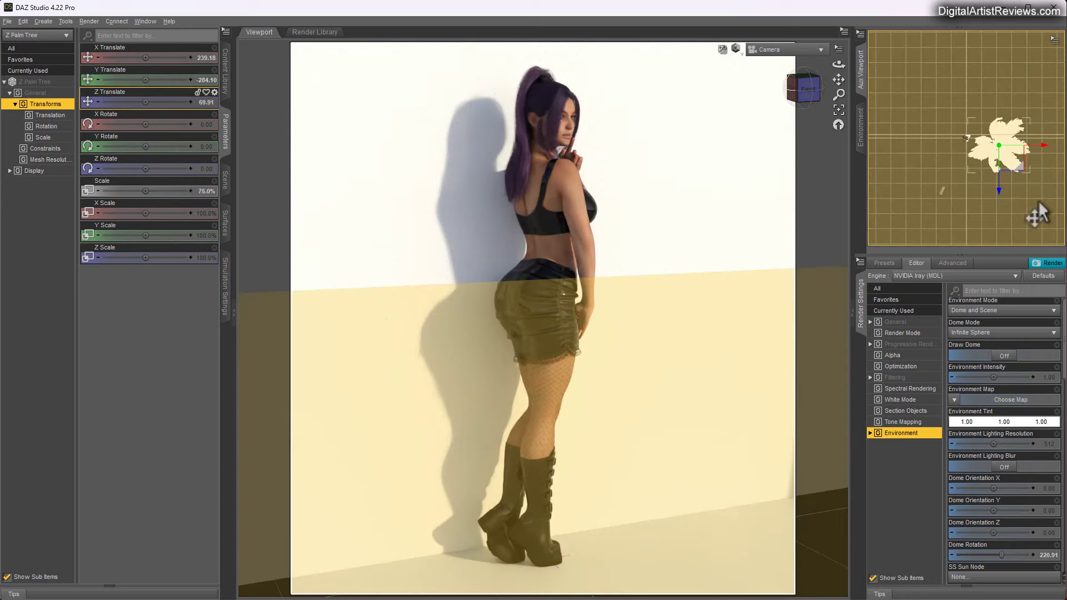
mouse_move(1022, 180)
left_mouse_down()
mouse_move(1015, 161)
mouse_move(1010, 169)
left_mouse_up()
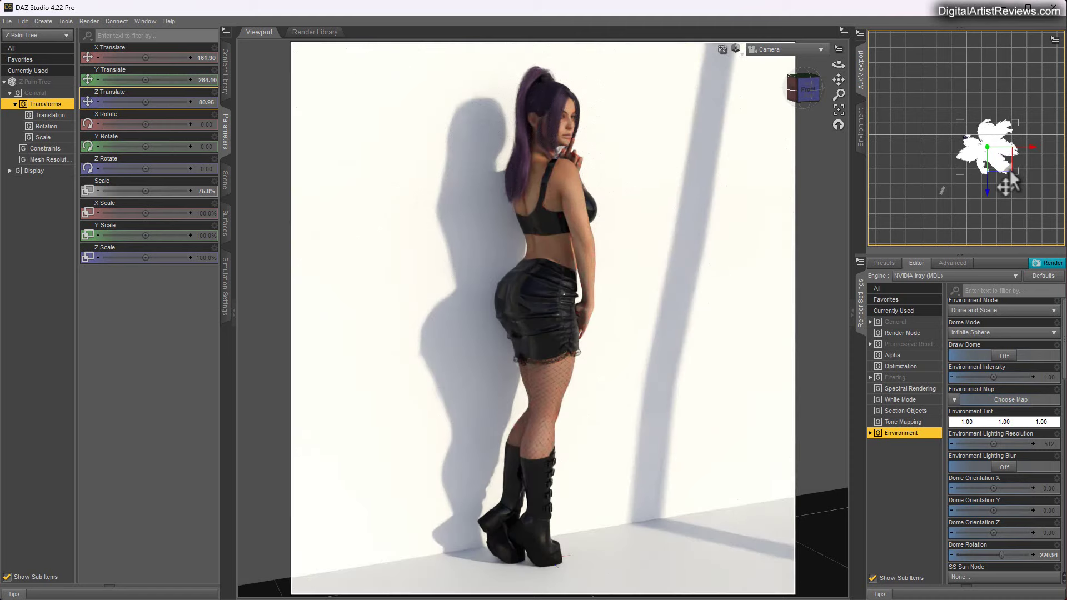
mouse_move(145, 80)
left_mouse_down()
mouse_move(125, 79)
mouse_move(155, 79)
left_mouse_up()
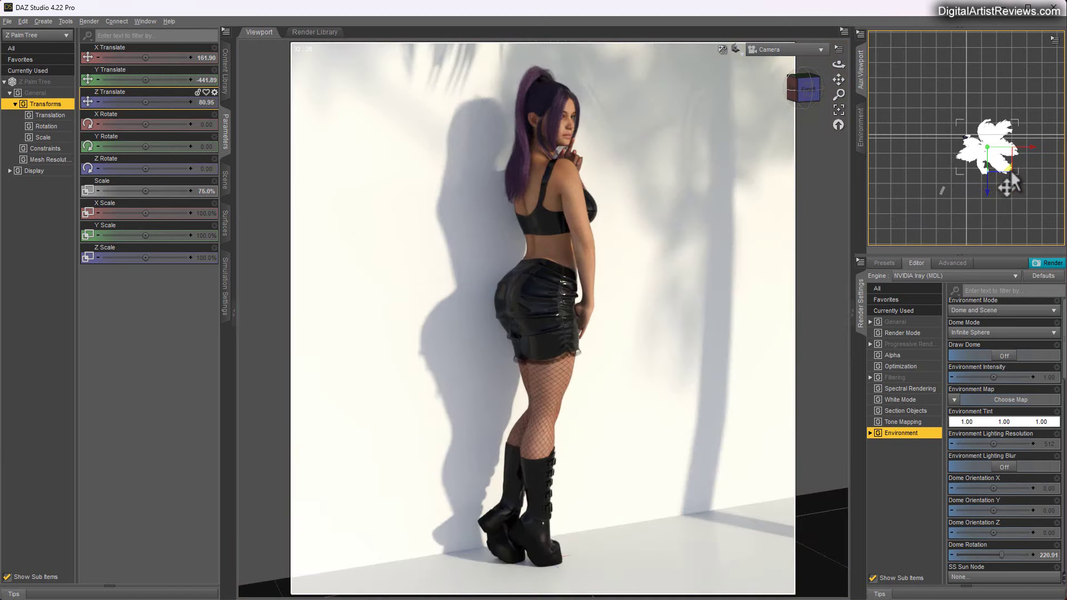
left_click_drag(1010, 169, 1027, 170)
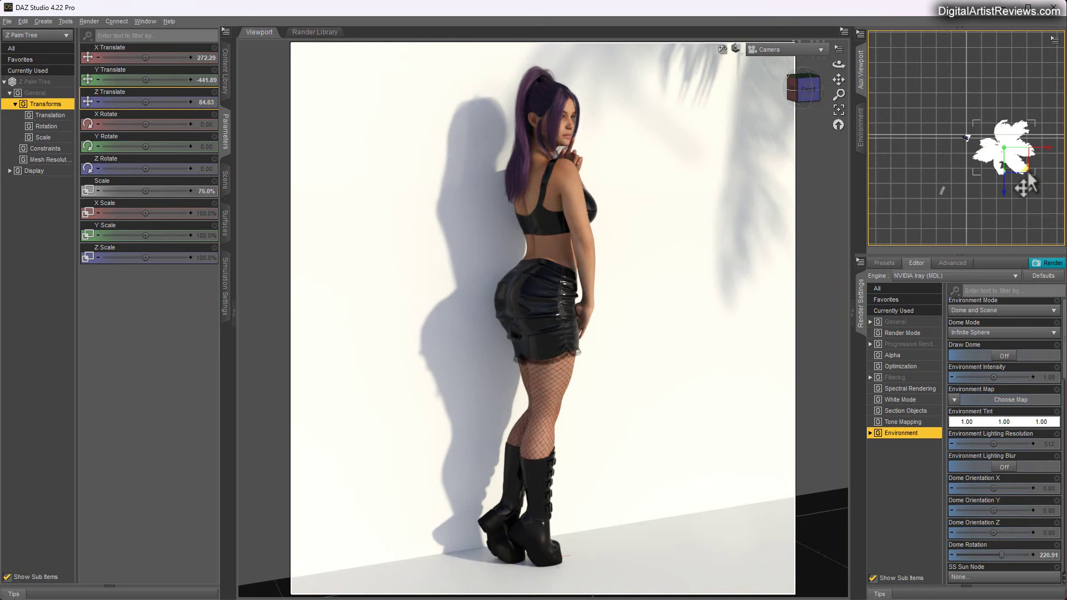
left_click_drag(1027, 170, 1024, 169)
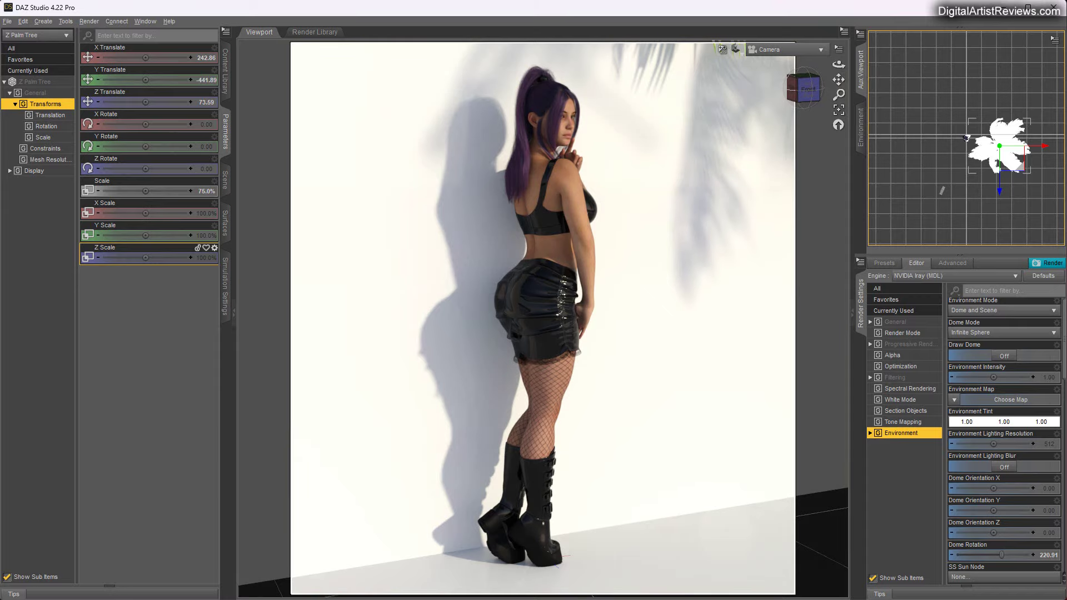
- Create a New Node Instance of Z Palm Tree and select the instance
left_click(228, 187)
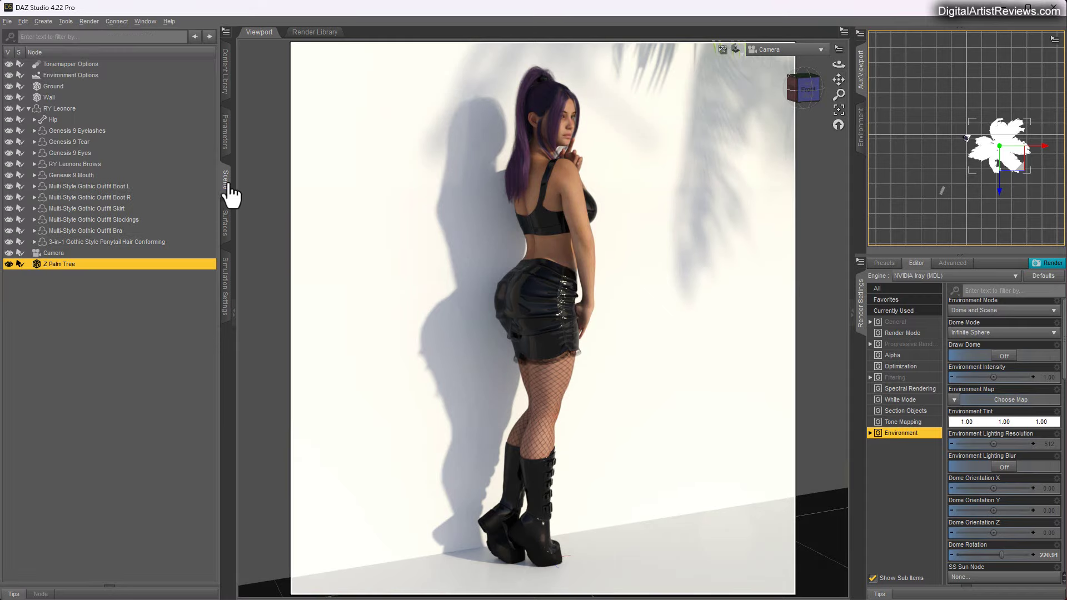
left_click(45, 21)
left_click(59, 148)
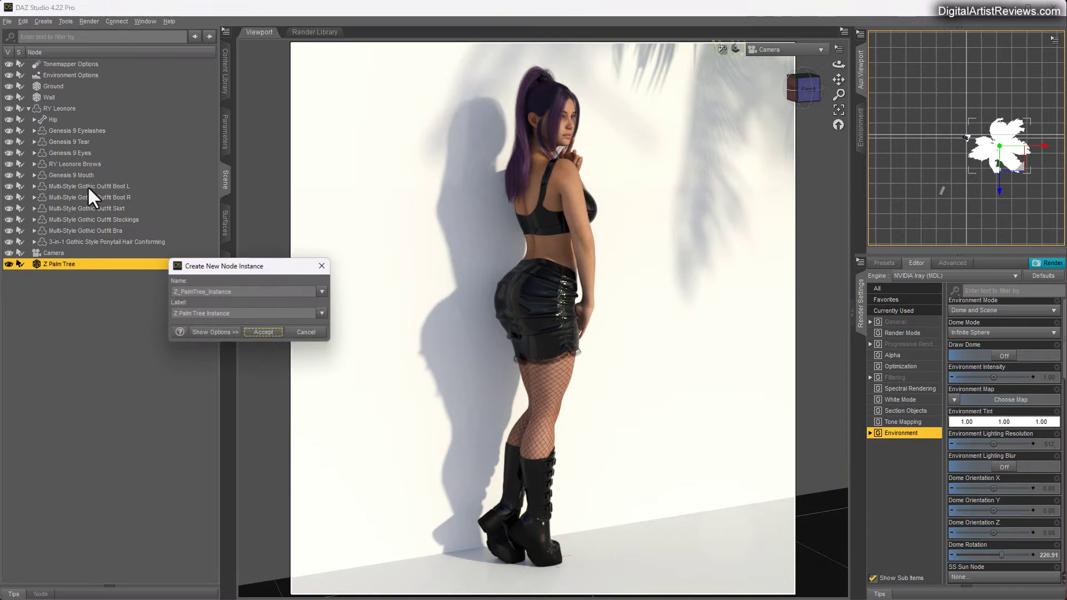
left_click(241, 330)
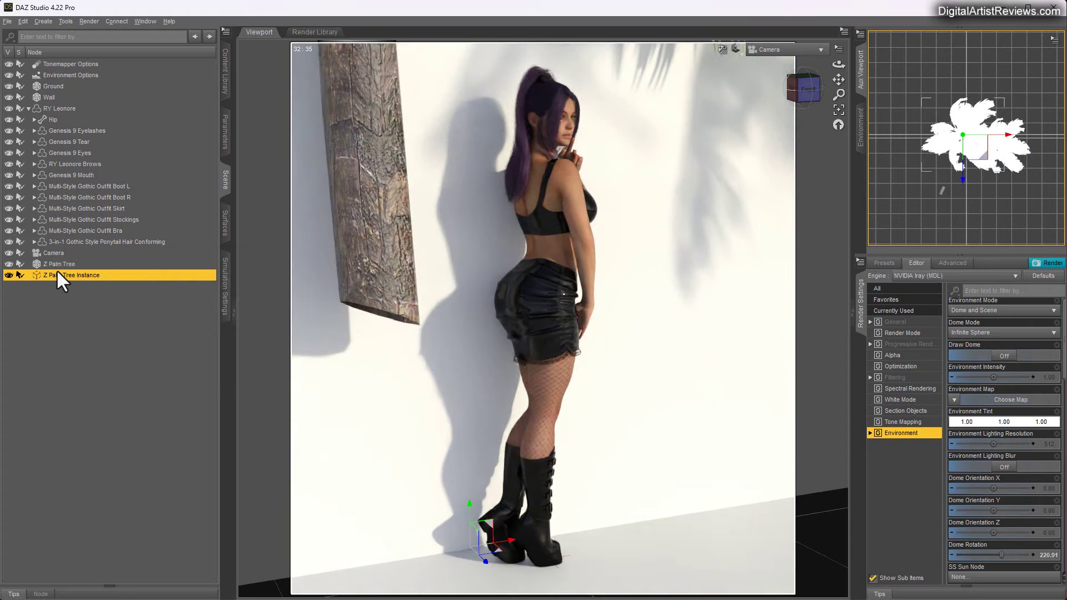
left_click(56, 268)
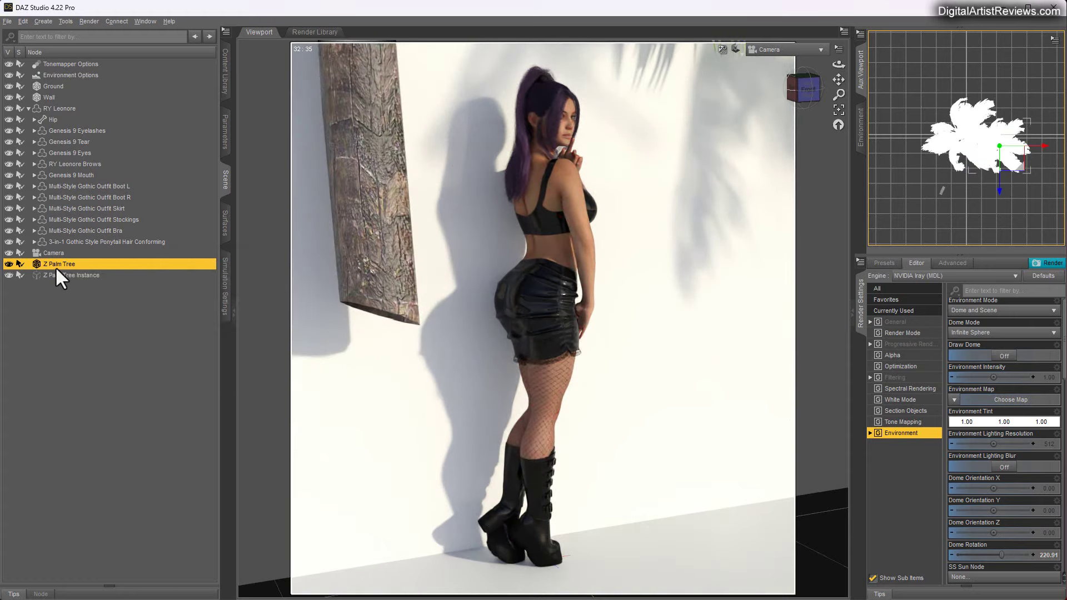
left_click(58, 275)
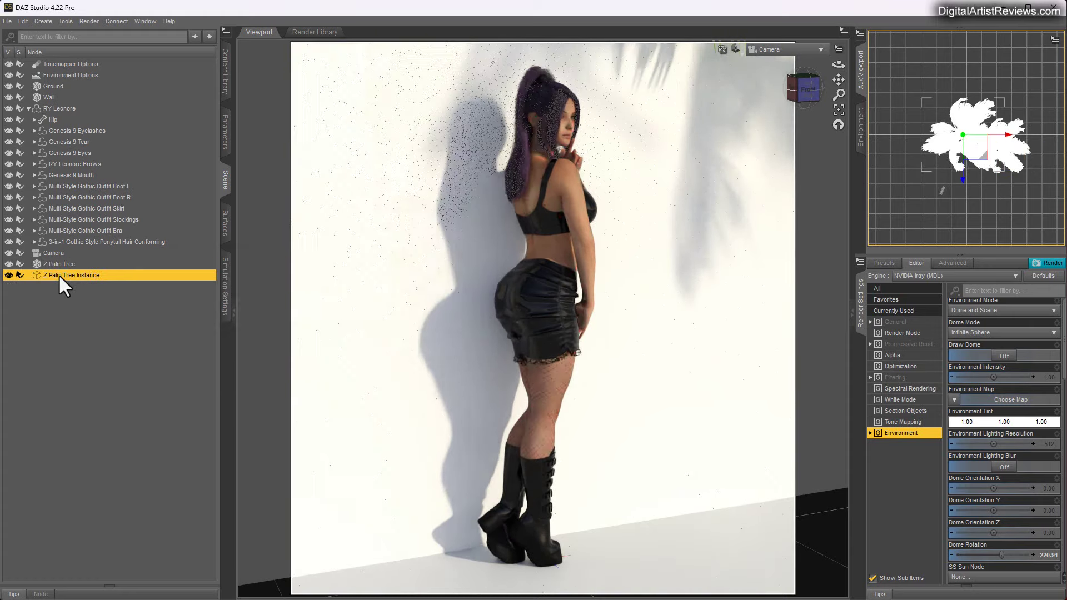
- Move the palm tree instance off camera to X 40.48, Y -379.55, Z 261.26
left_click_drag(1020, 169, 990, 201)
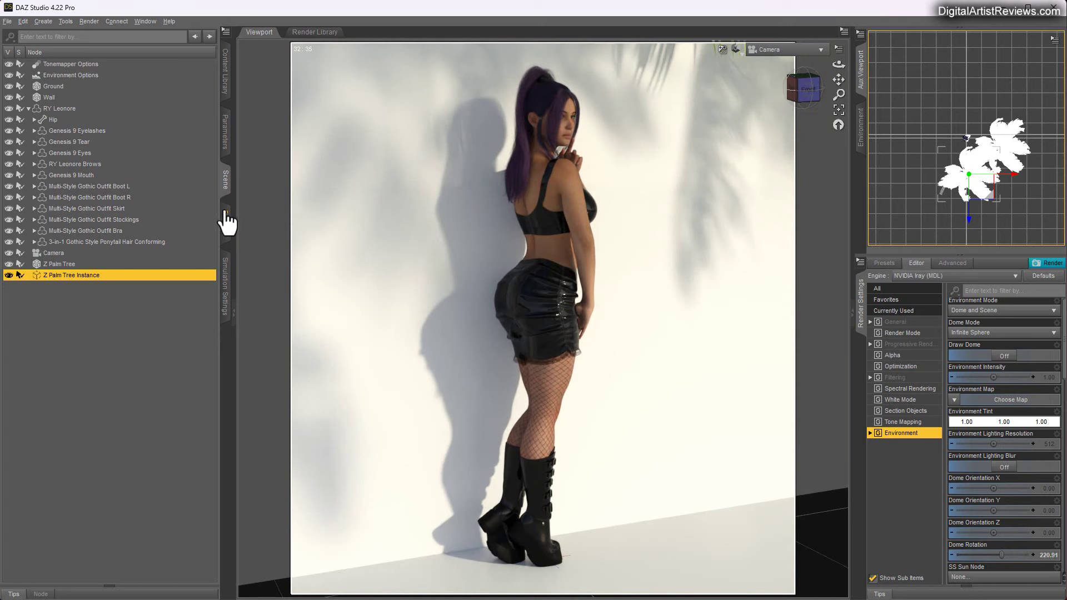
left_click(224, 155)
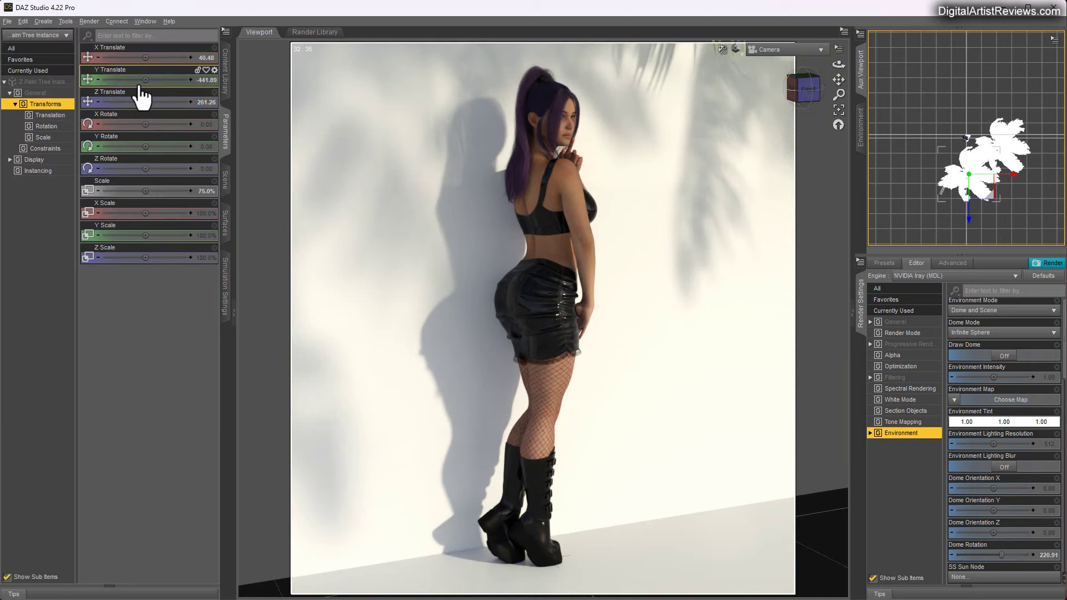
mouse_move(139, 80)
left_mouse_down()
mouse_move(163, 80)
mouse_move(150, 79)
left_mouse_up()
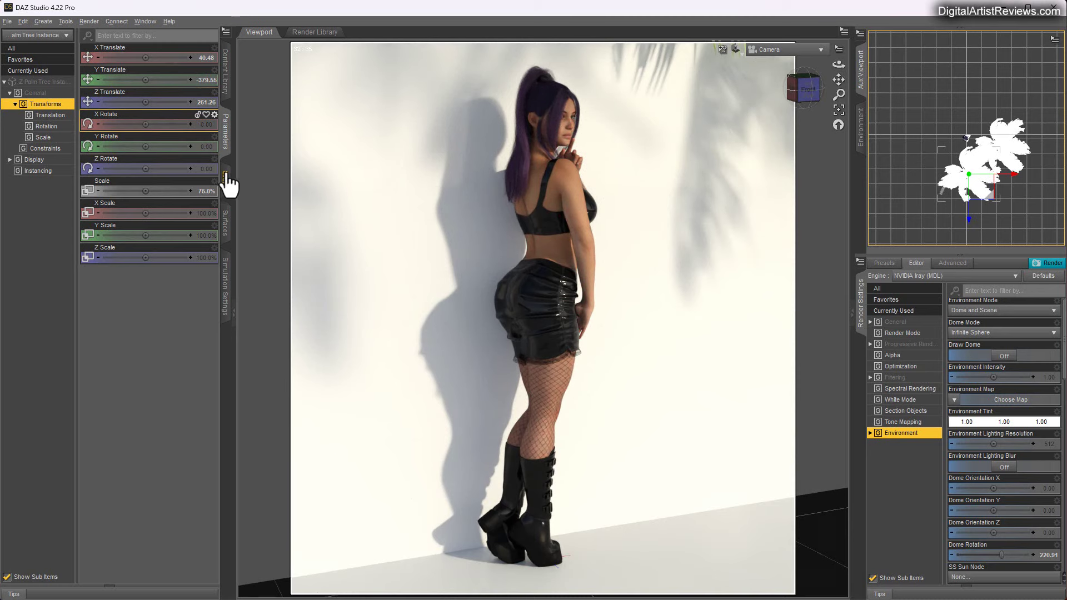
- Create another Z Palm Tree instance, then select the second palm tree instance
left_click(225, 77)
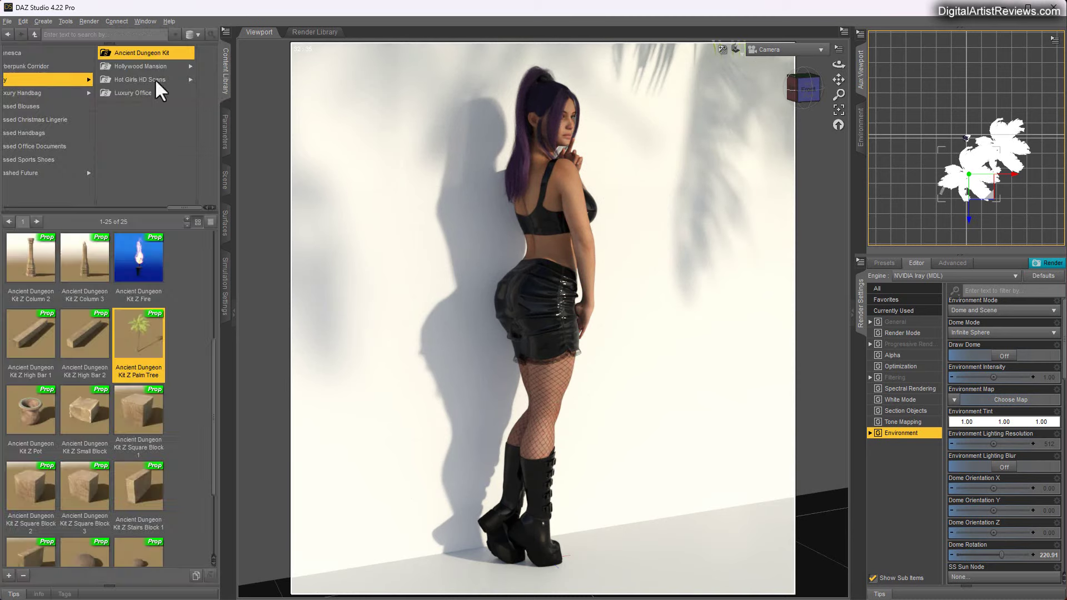
left_click(221, 173)
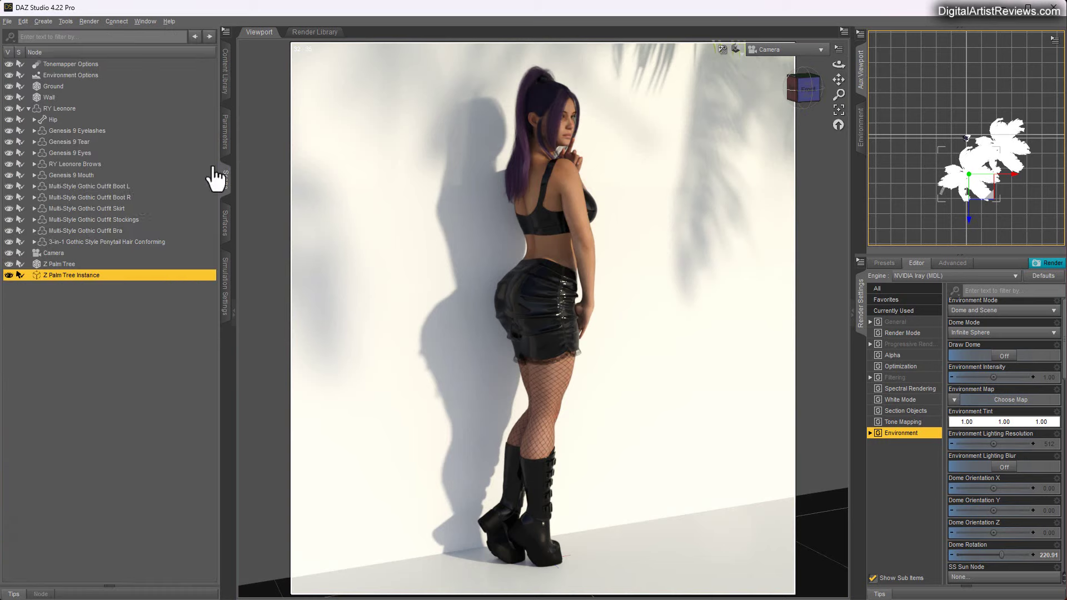
left_click(57, 264)
left_click(43, 21)
left_click(66, 142)
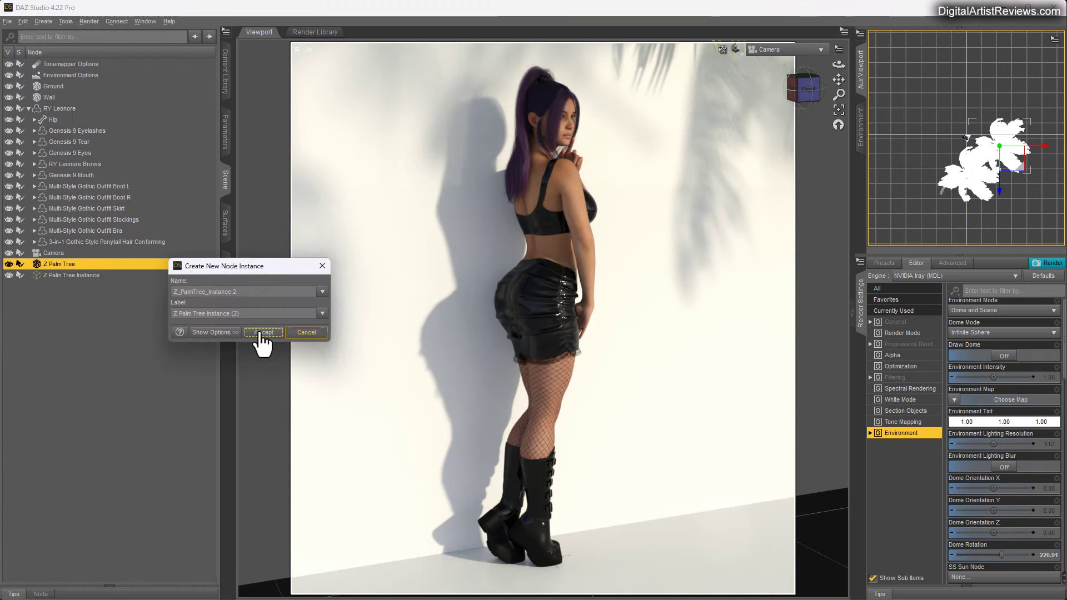
left_click(262, 333)
left_click(50, 264)
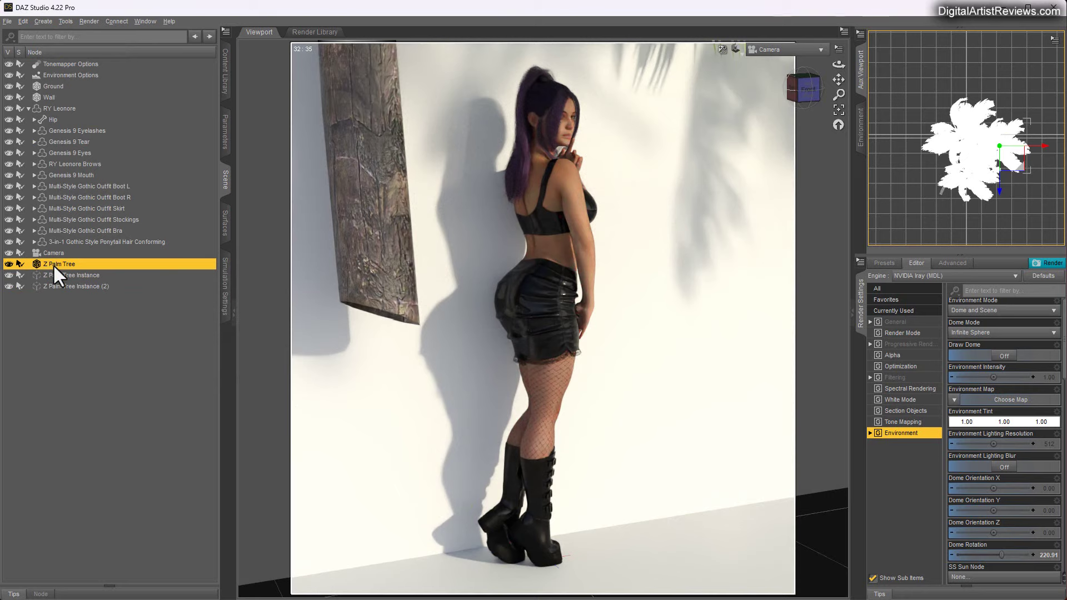
left_click(59, 286)
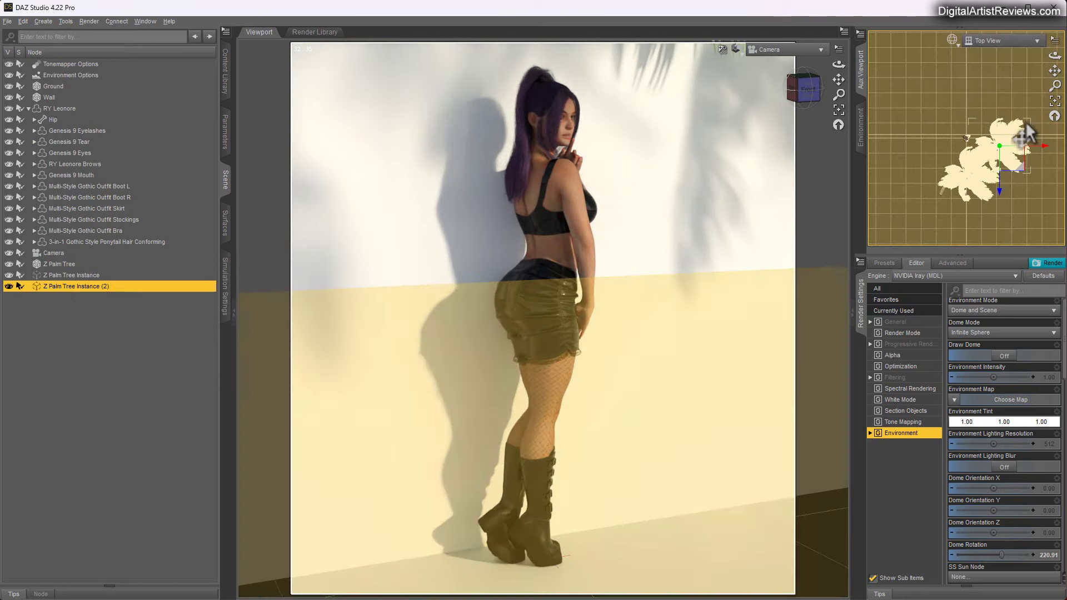
- Flip the second palm tree instance to X Rotate 180 and move it to Y 598.32
left_click(1001, 42)
left_click(1003, 54)
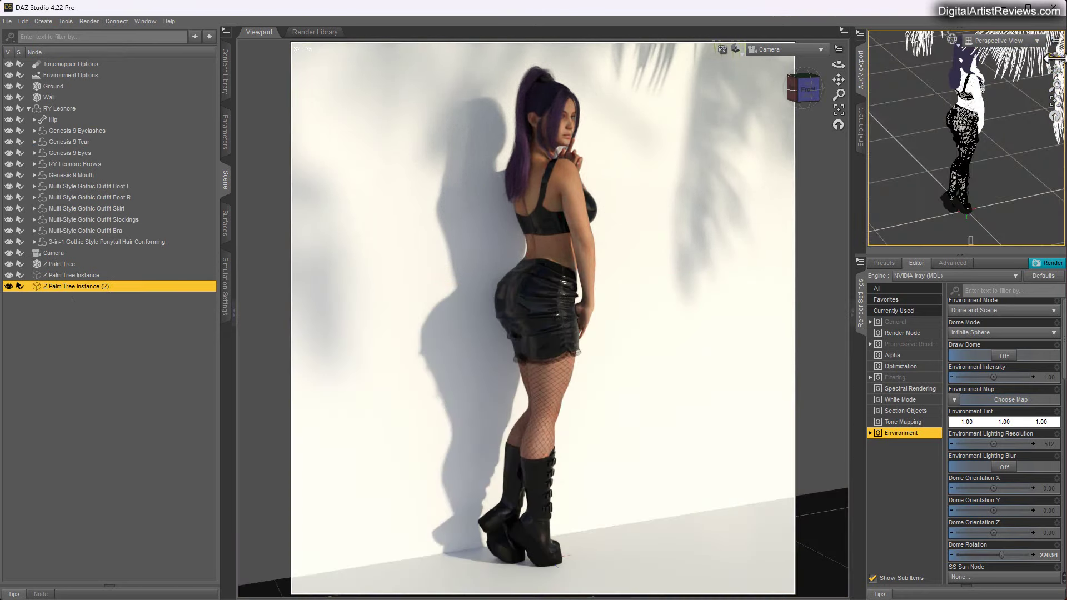
mouse_move(1050, 57)
left_mouse_down()
mouse_move(1054, 86)
mouse_move(1054, 56)
left_mouse_up()
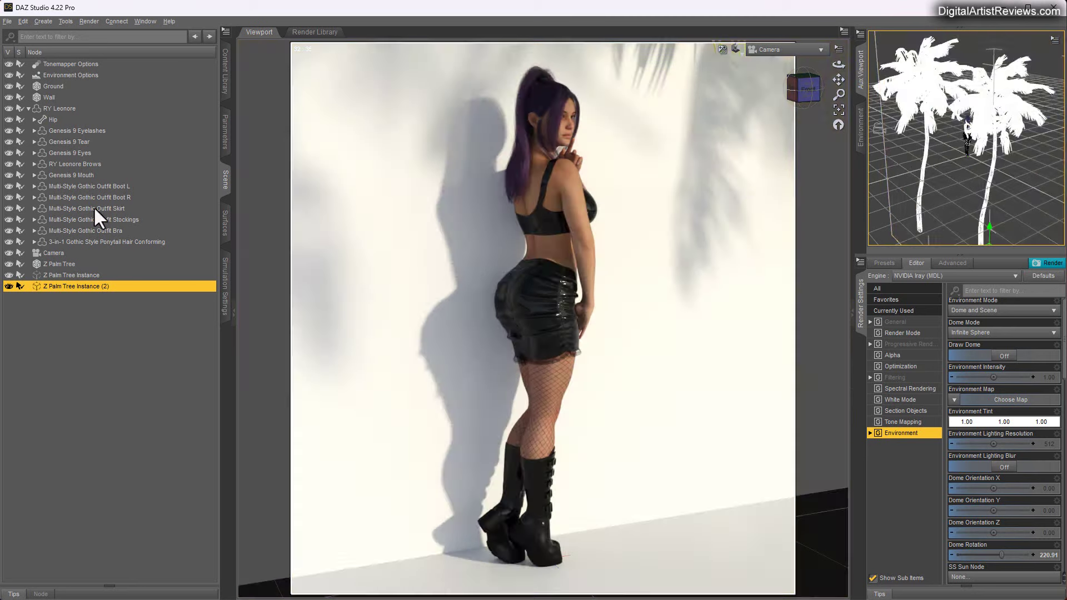
left_click(229, 159)
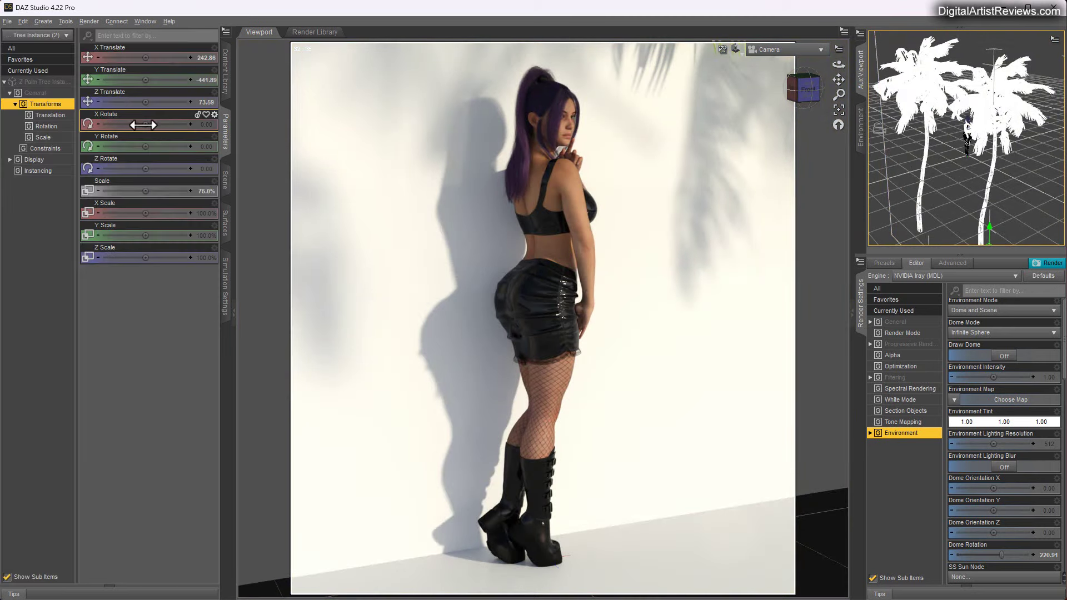
left_click_drag(145, 124, 169, 124)
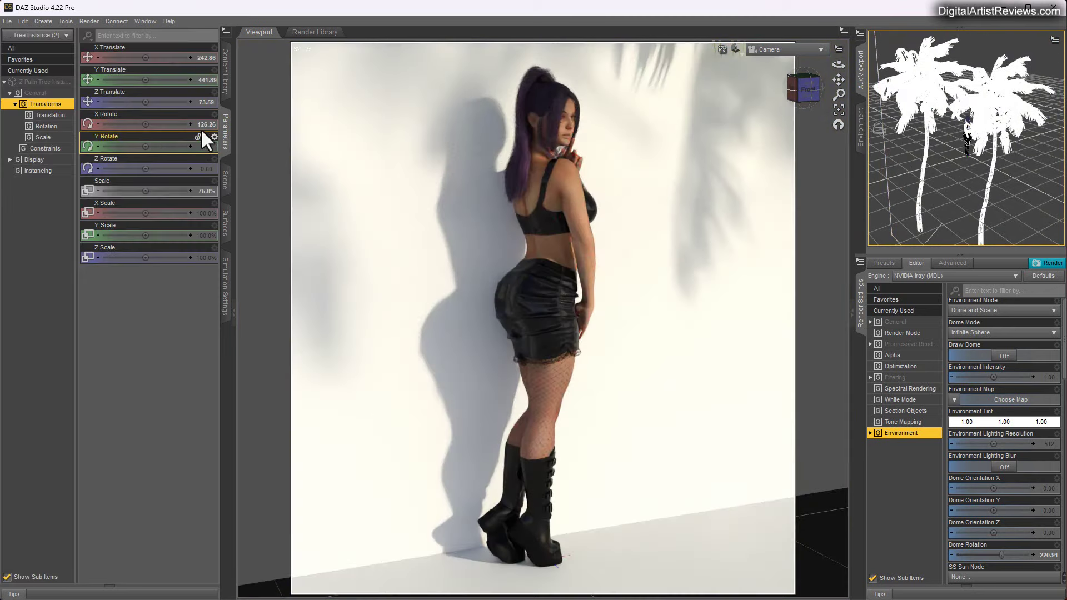
left_click(202, 126)
type("180")
key("Return")
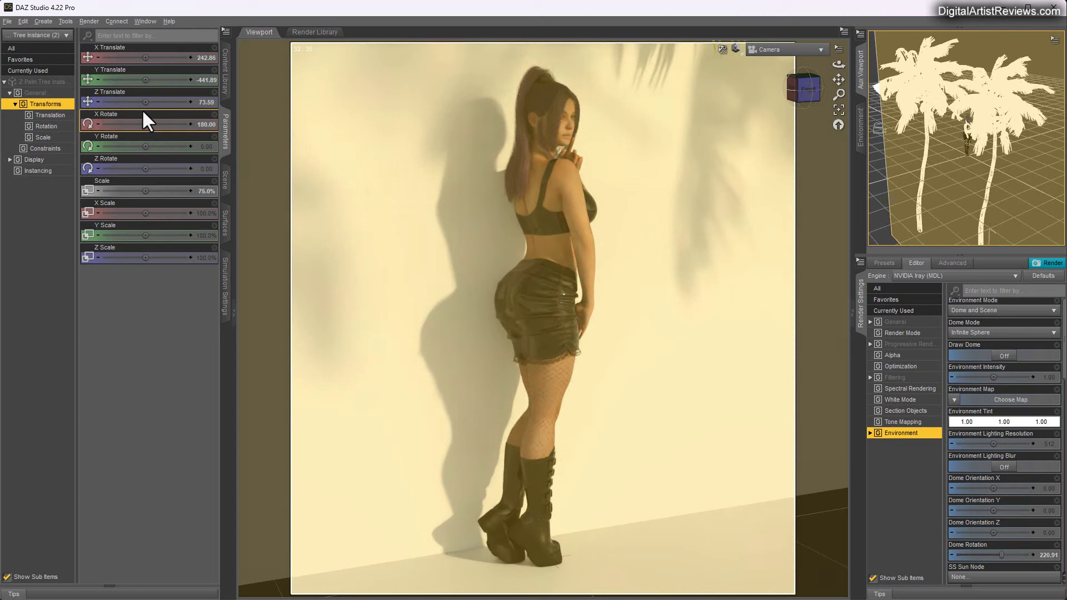
mouse_move(146, 80)
left_mouse_down()
mouse_move(176, 80)
mouse_move(144, 79)
left_mouse_up()
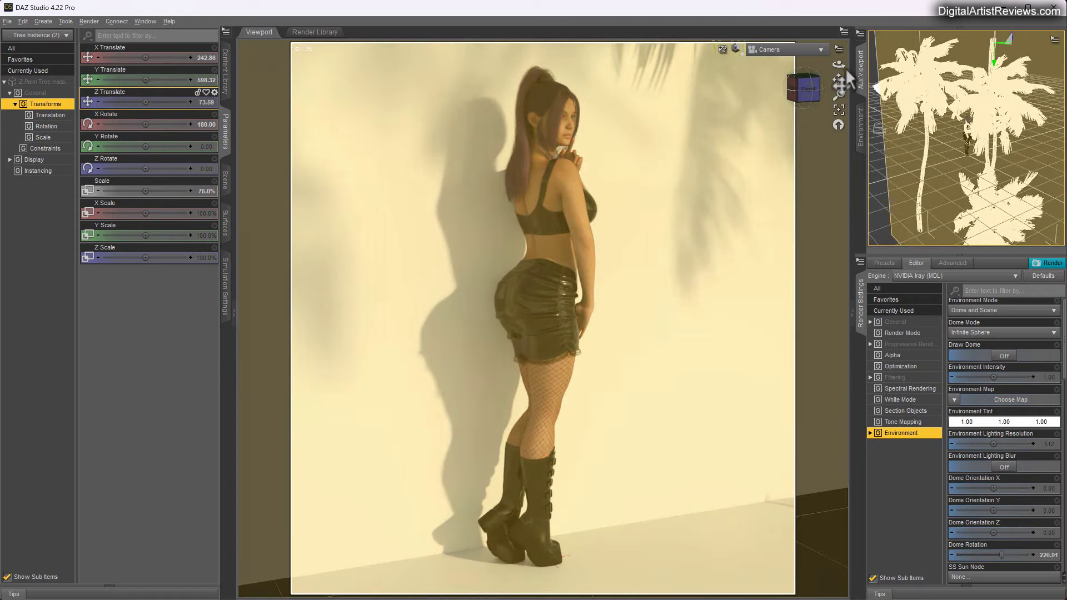
- In the Aux Viewport Top View, move the palm tree so its fronds enter the shot, and raise it to Y 655.50
left_click(1002, 41)
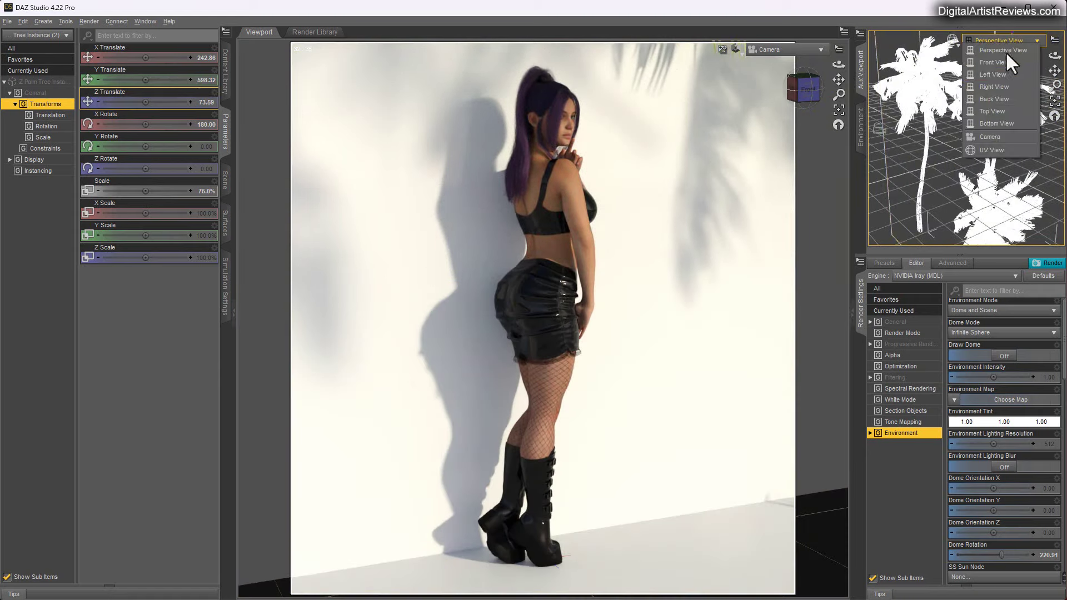
left_click(987, 111)
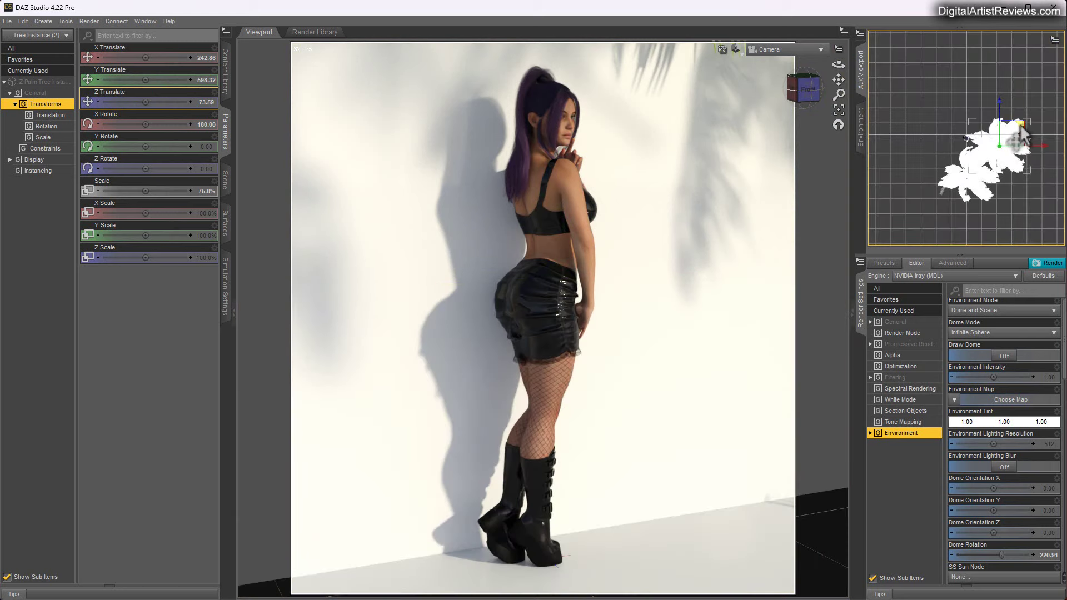
left_click_drag(1022, 129, 1025, 155)
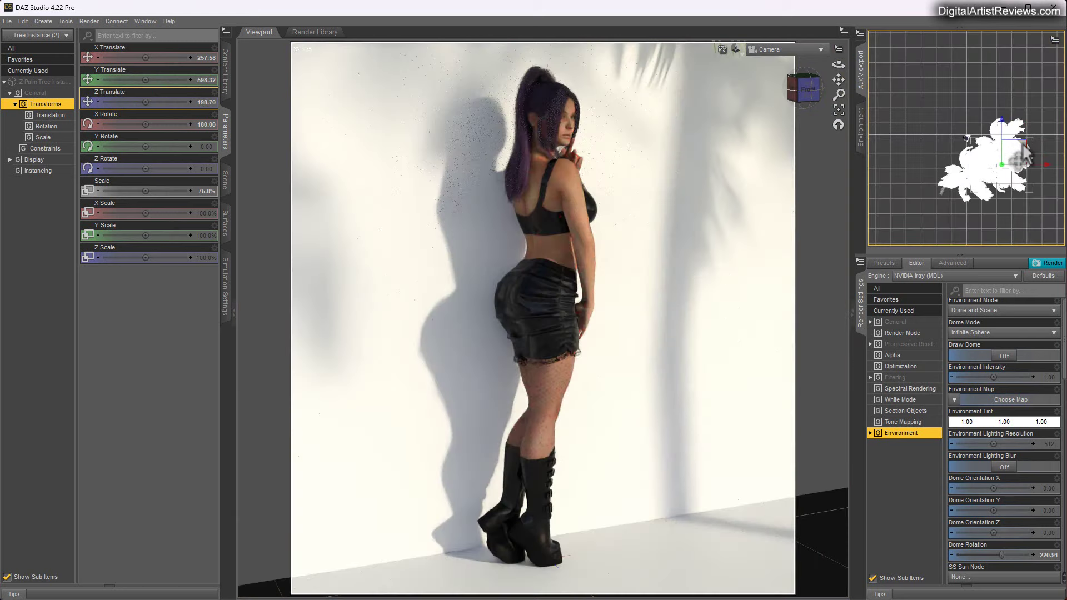
mouse_move(1022, 140)
left_mouse_down()
mouse_move(1022, 124)
mouse_move(1016, 136)
left_mouse_up()
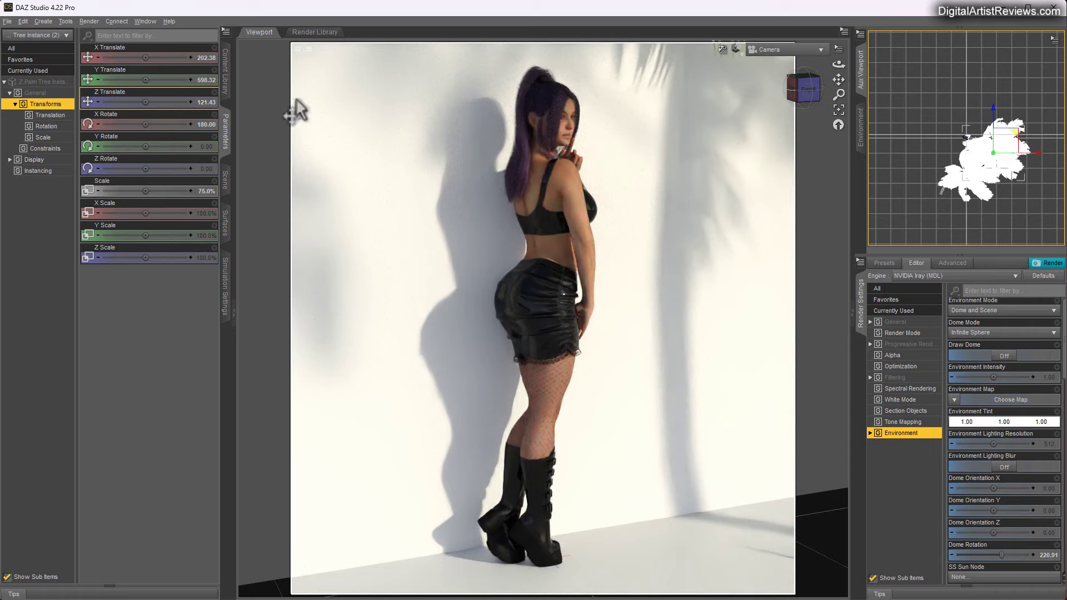
mouse_move(142, 80)
left_mouse_down()
mouse_move(164, 81)
mouse_move(138, 80)
left_mouse_up()
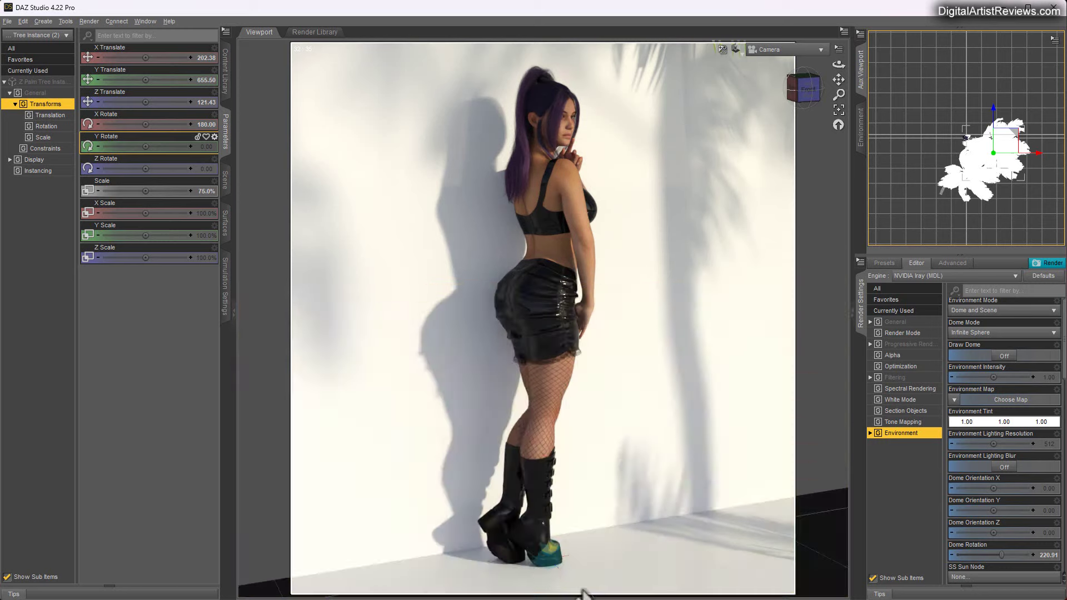
- Return the Aux Viewport to perspective and stretch the palm tree to X Scale 209.1%
left_click_drag(584, 590, 336, 248)
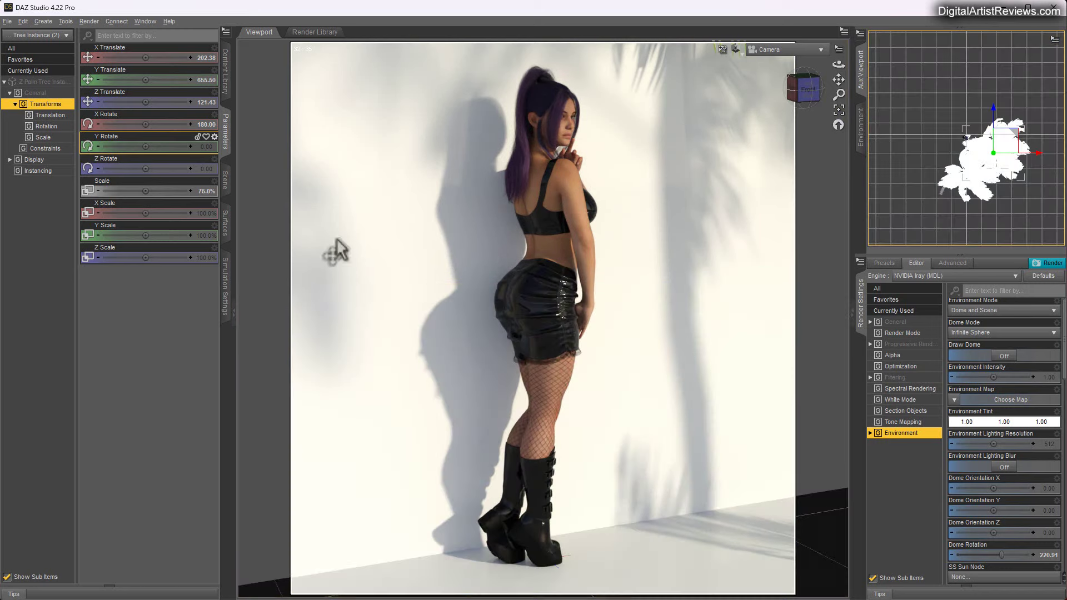
left_click_drag(445, 211, 1014, 48)
left_click(1013, 48)
left_click(1015, 48)
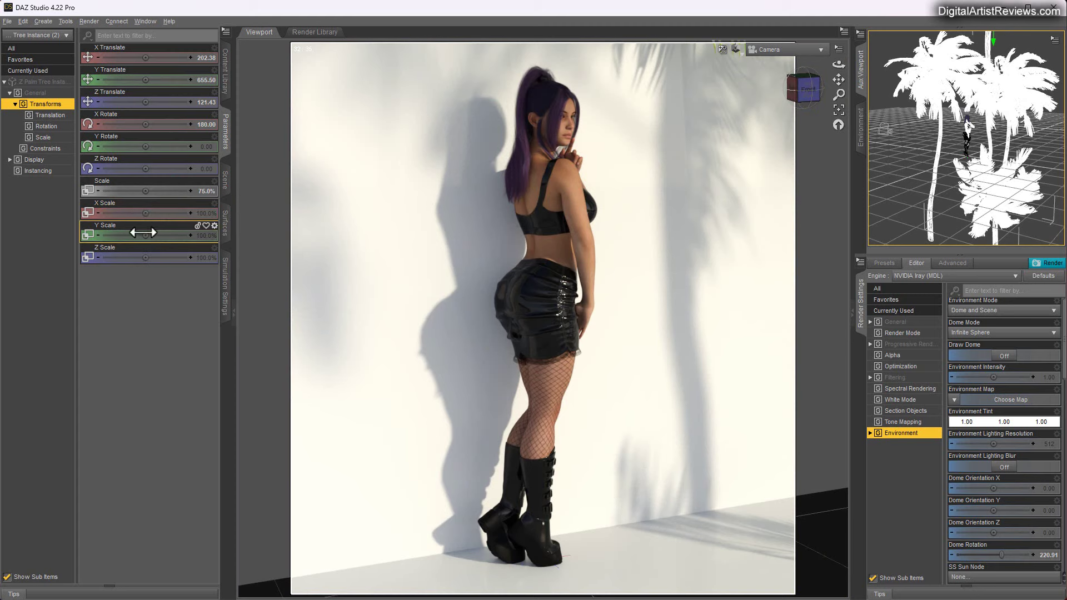
left_click_drag(146, 215, 170, 215)
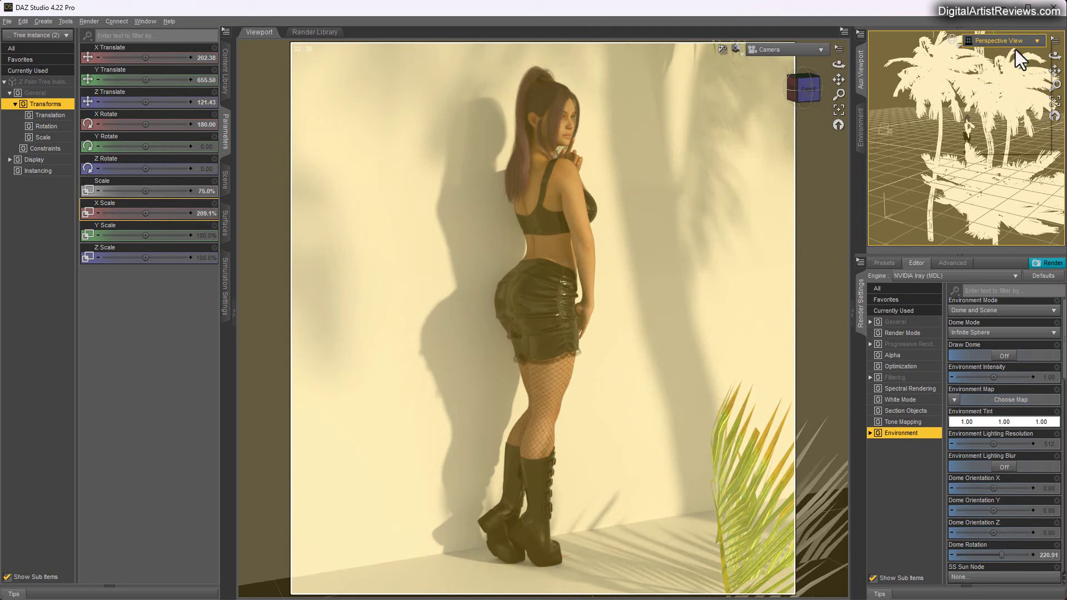
- Slide the palm tree to a new floor position in the Aux Viewport Top View
left_click(1015, 44)
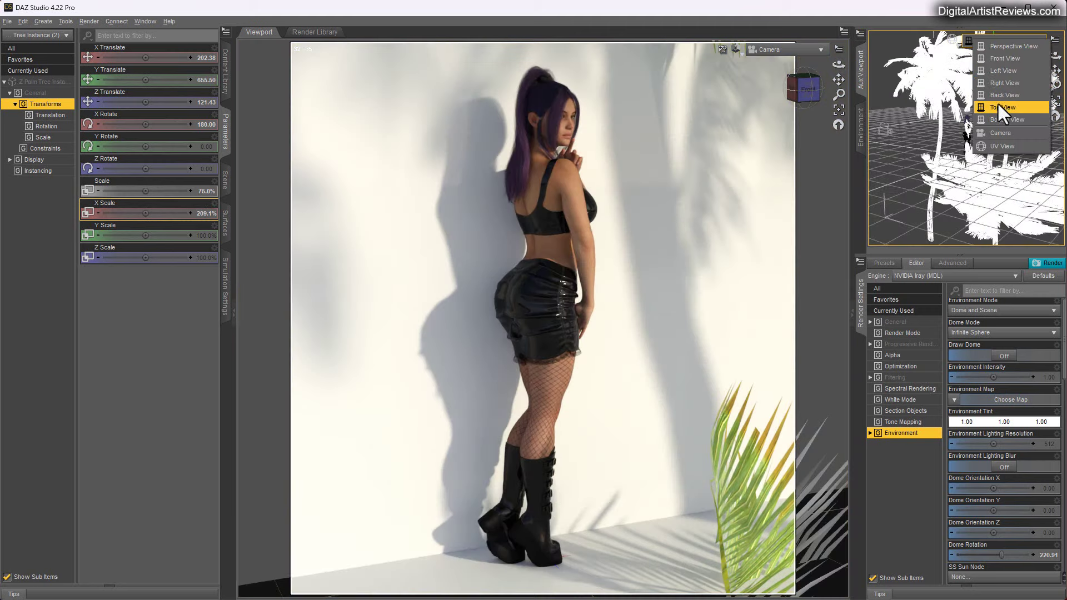
left_click(998, 103)
left_click_drag(1017, 135, 1018, 145)
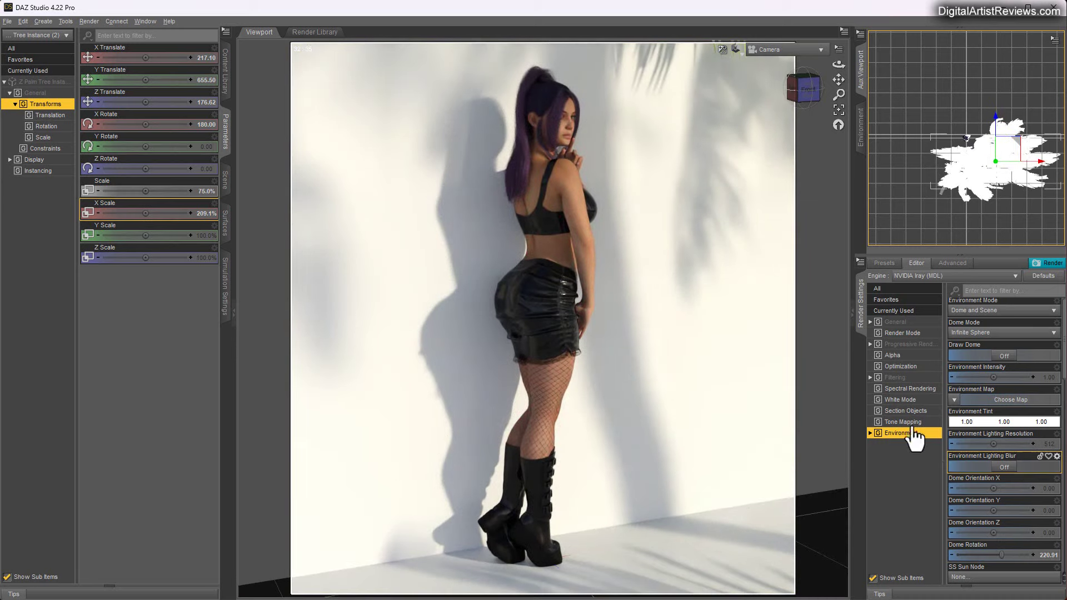
- Try SS Sun Time values 19:15 and 19:30, then settle back on 19:00:00
scroll(977, 445, "down", 9)
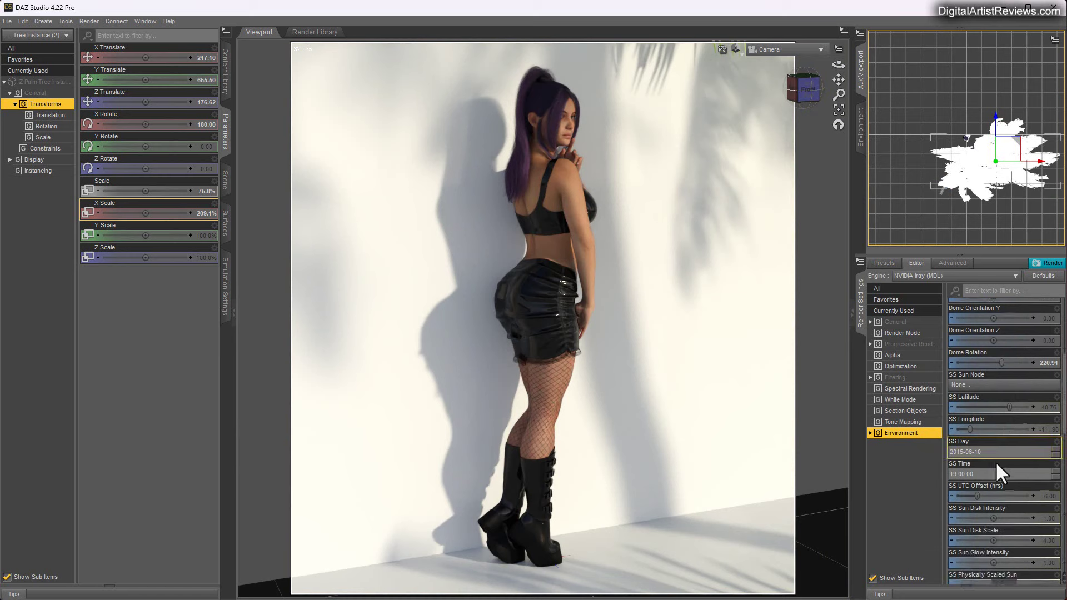
left_click(957, 466)
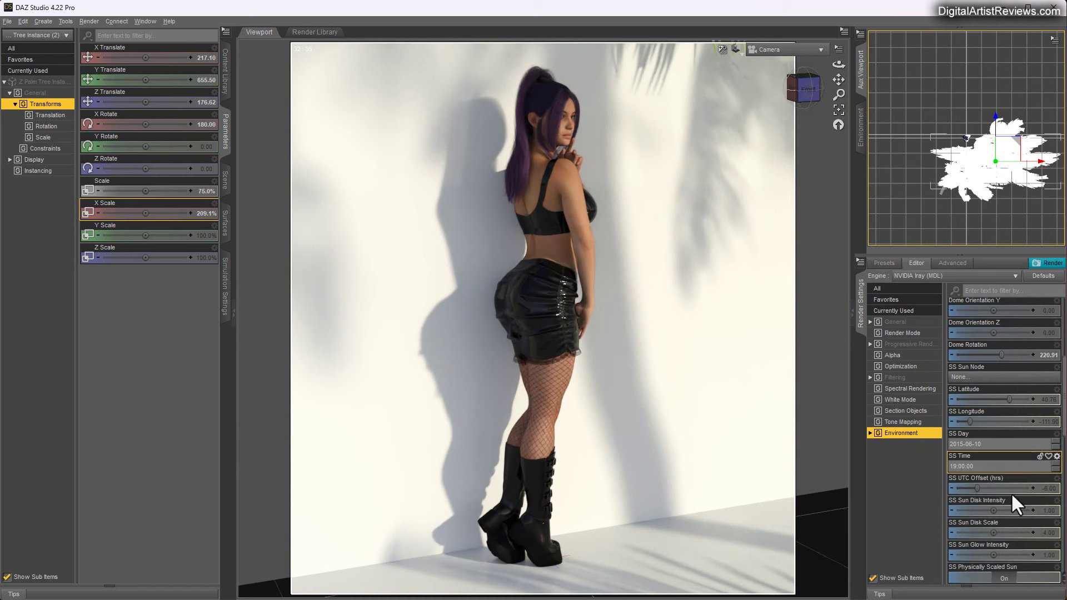
type("15")
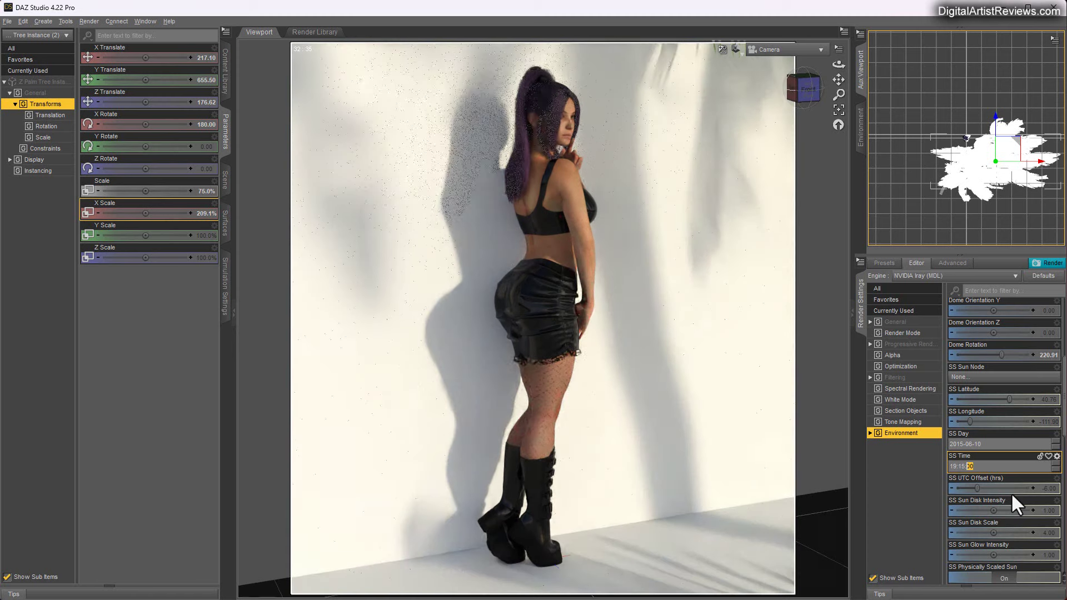
key("BackSpace")
key("BackSpace")
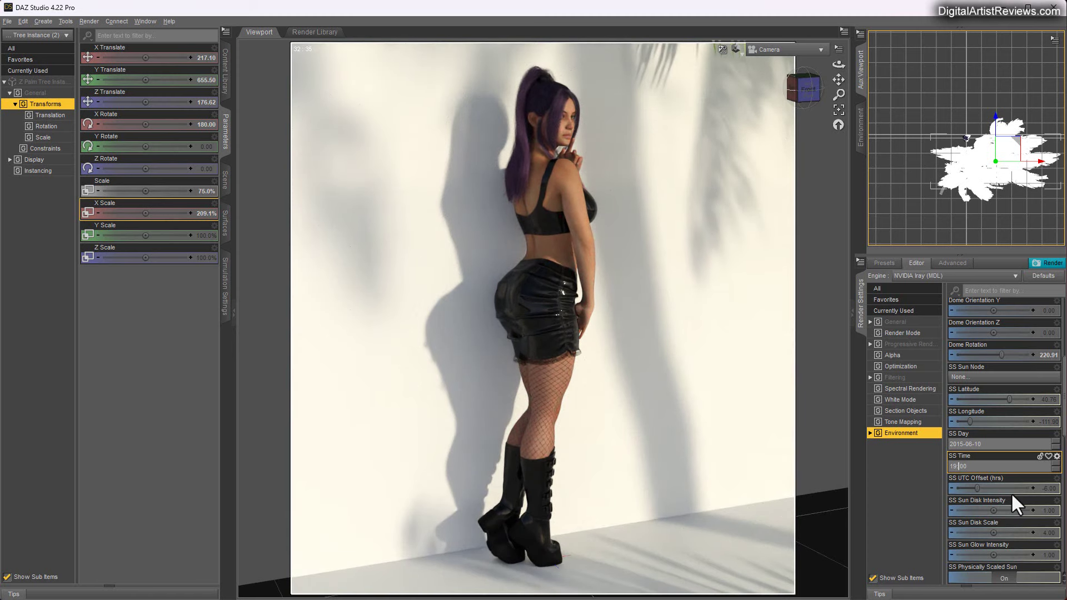
type("30:")
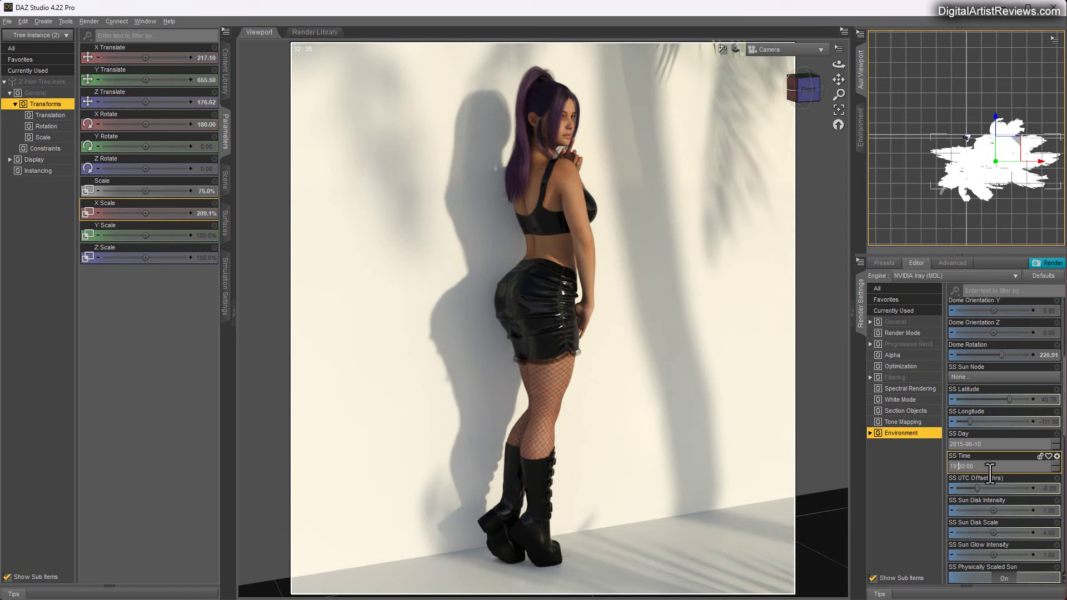
type("00")
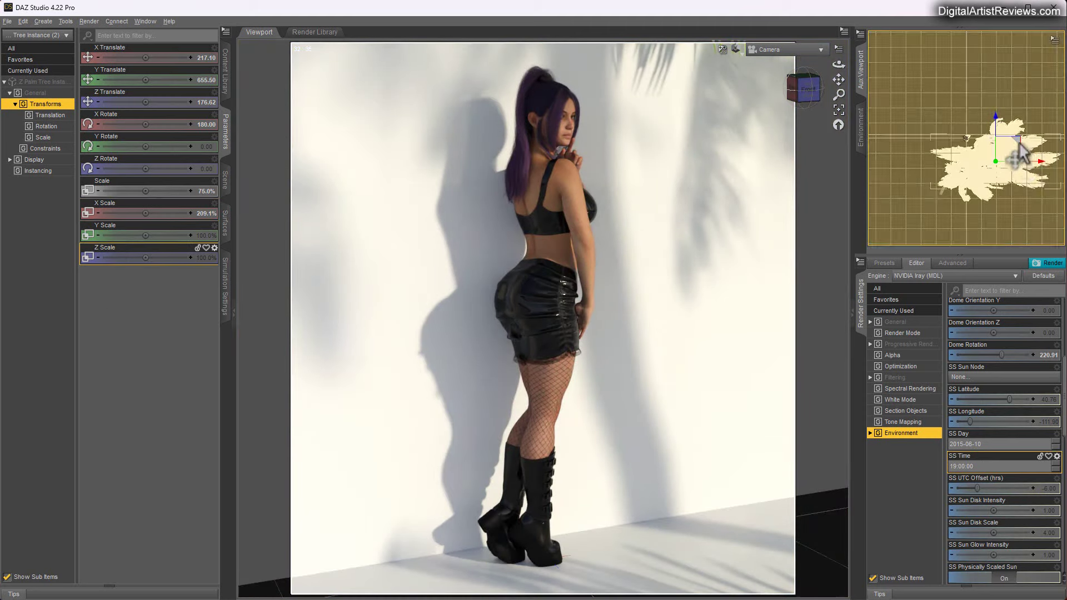
- Turn the palm tree to Y Rotate 35.84 and place it at X 301.73, Y 783.83, Z 180.30
left_click_drag(1019, 145, 1027, 142)
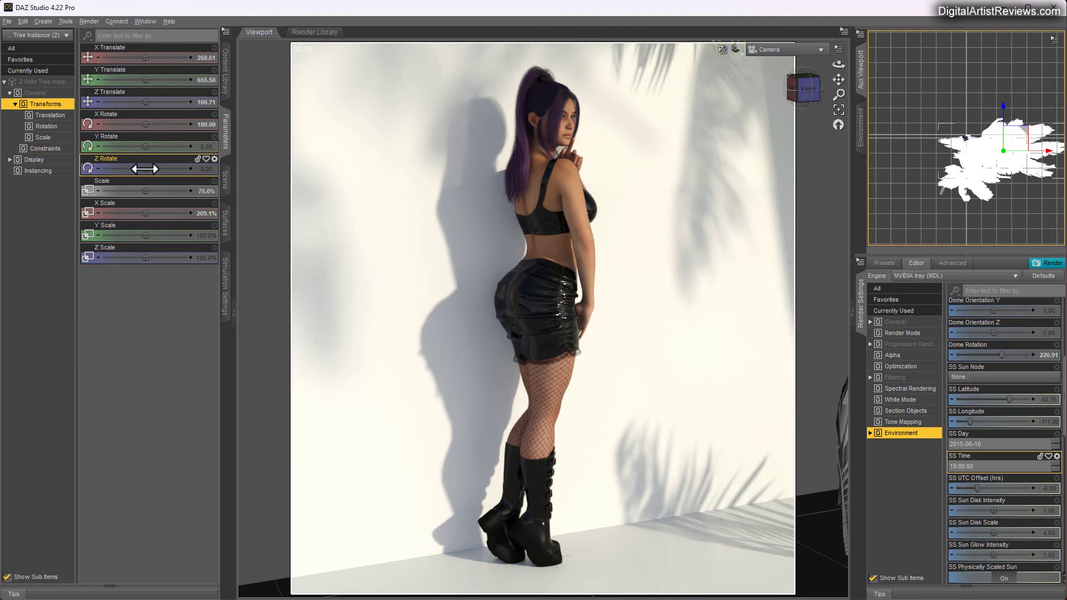
mouse_move(145, 147)
left_mouse_down()
mouse_move(125, 147)
mouse_move(166, 144)
left_mouse_up()
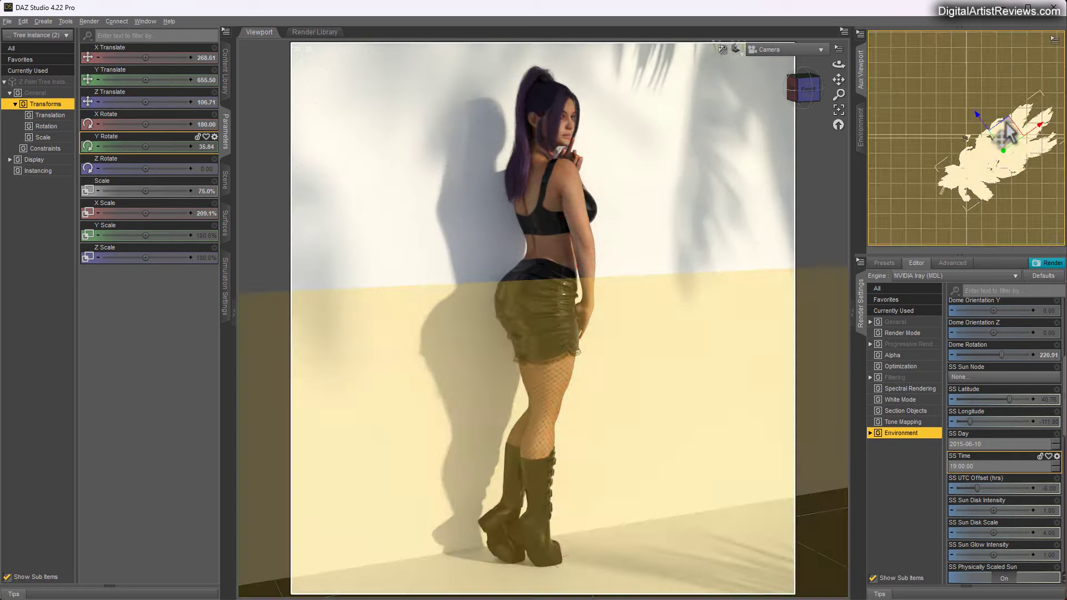
left_click_drag(1005, 137, 1003, 140)
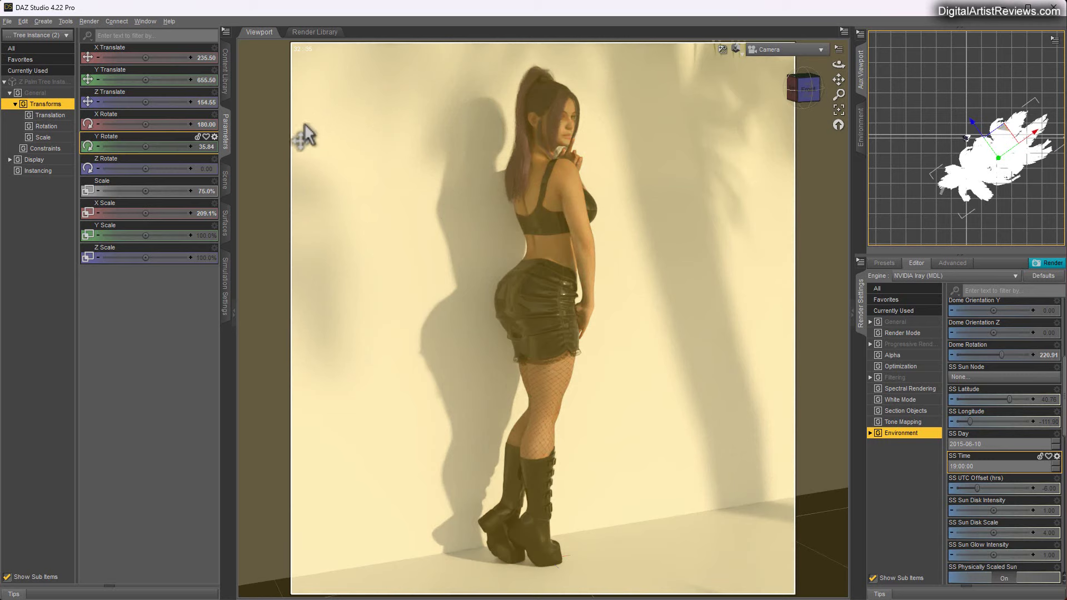
mouse_move(142, 79)
left_mouse_down()
mouse_move(161, 80)
mouse_move(146, 79)
left_mouse_up()
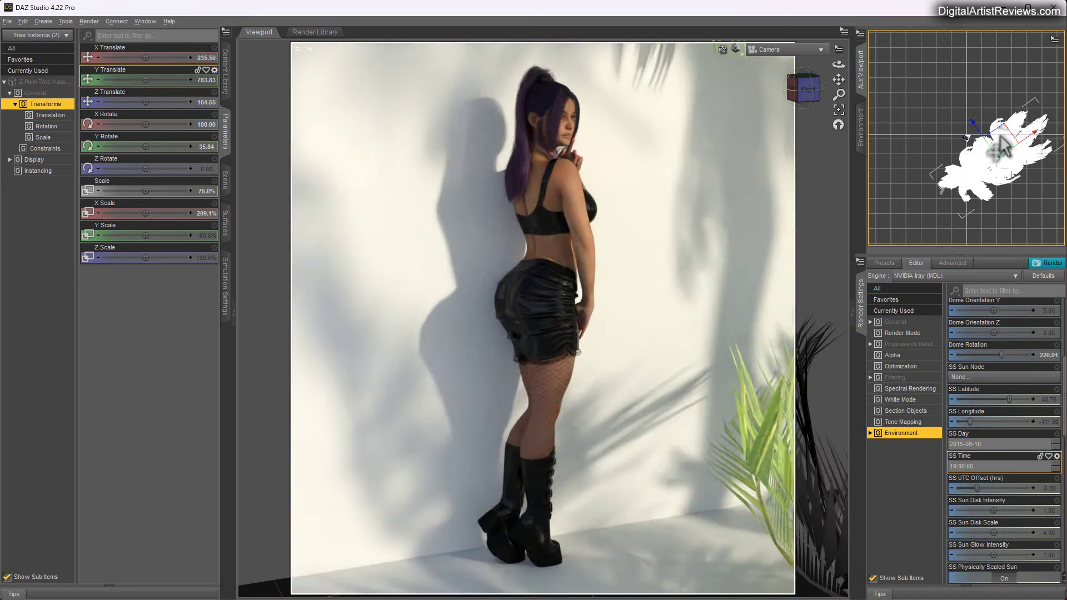
left_click_drag(1005, 139, 1016, 144)
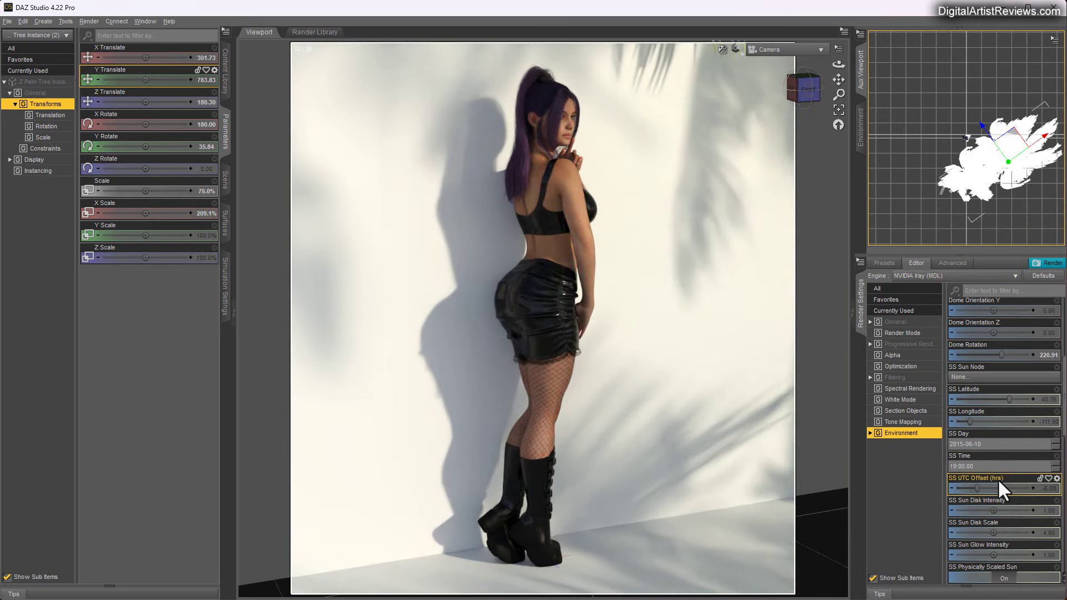
- Try SS Sun Disk Scale values 20 and 1, then settle on 4.00 for softer shadows
scroll(994, 483, "down", 3)
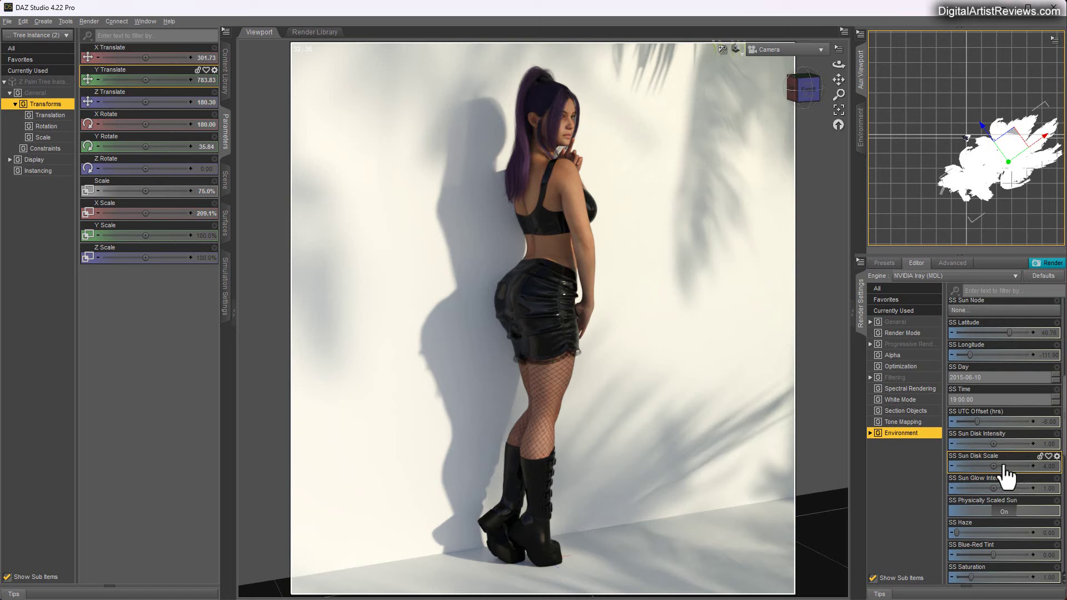
left_click(1046, 466)
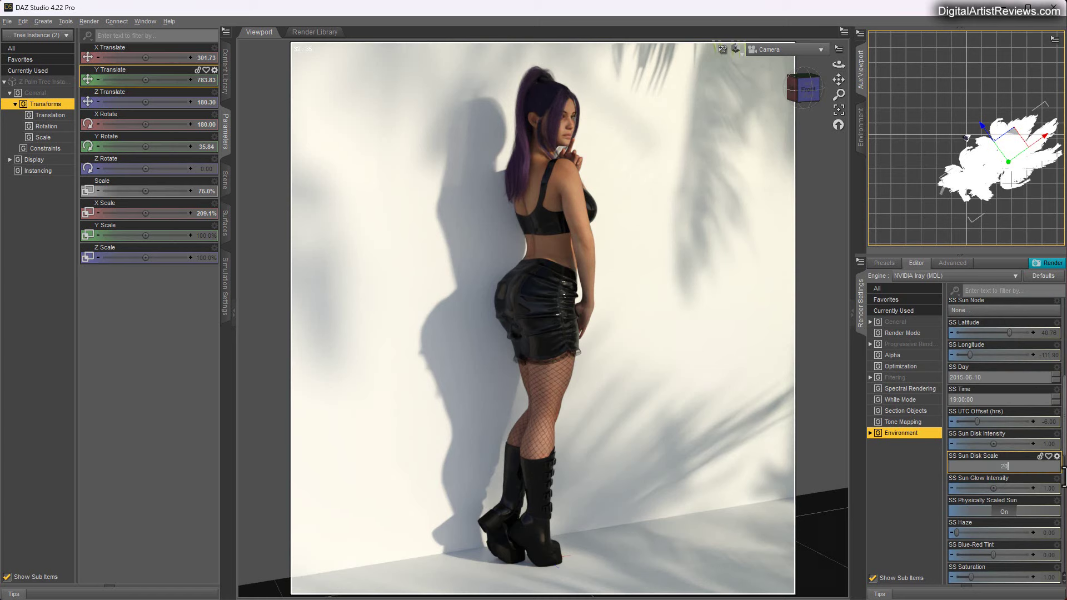
type("20")
key("Return")
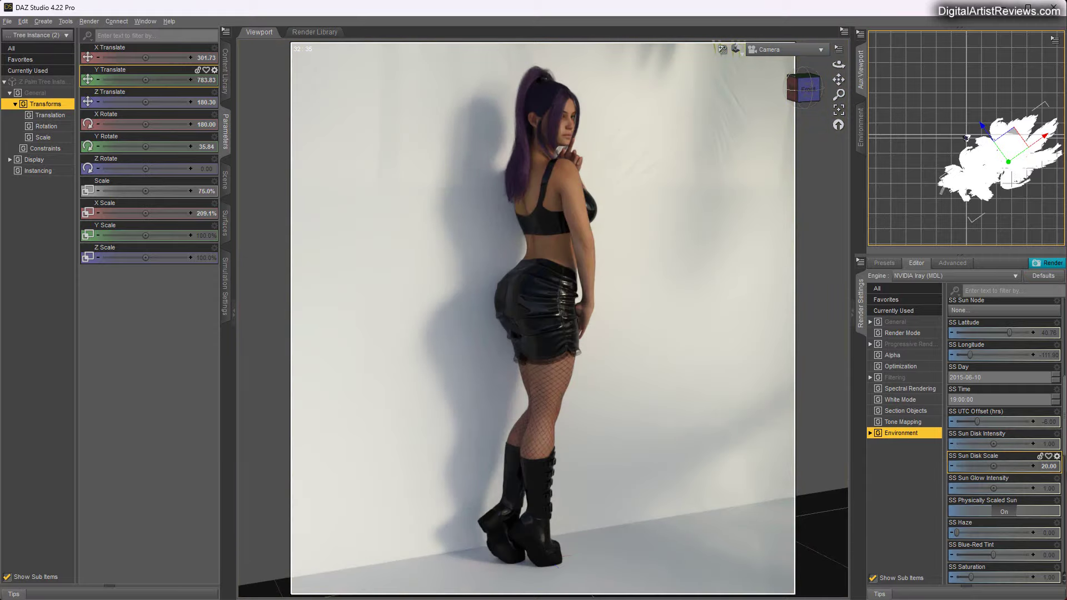
left_click(1048, 467)
type("1")
key("Return")
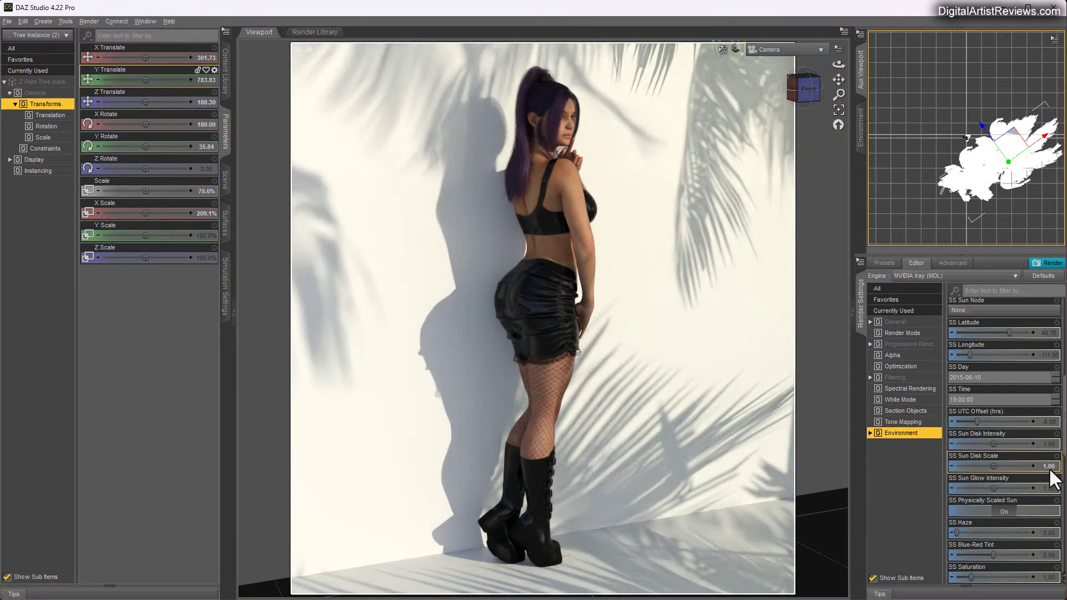
left_click(1049, 467)
type("4")
key("Return")
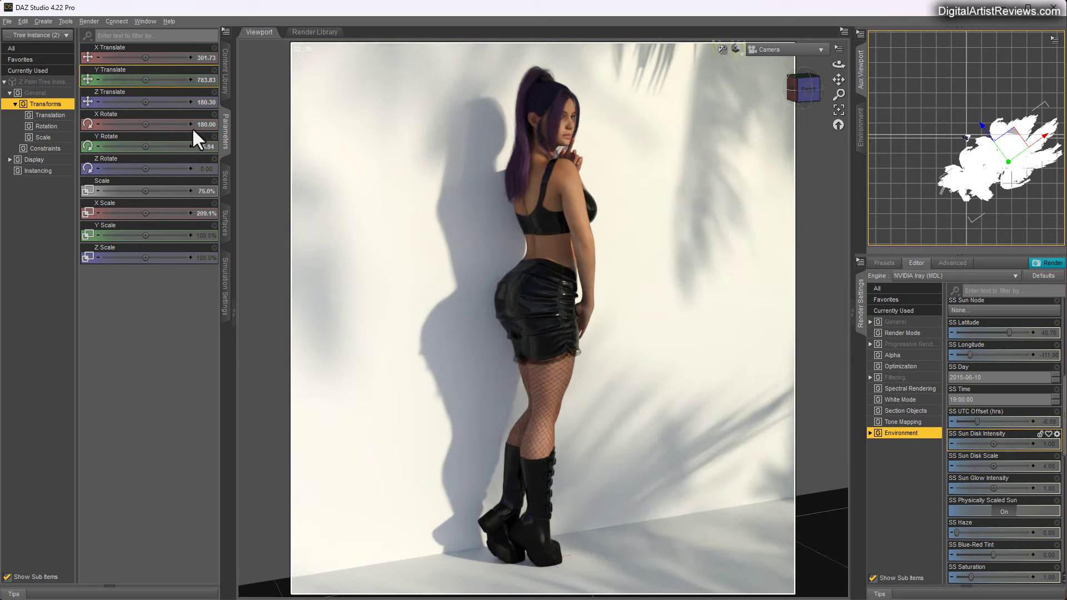
left_click(225, 179)
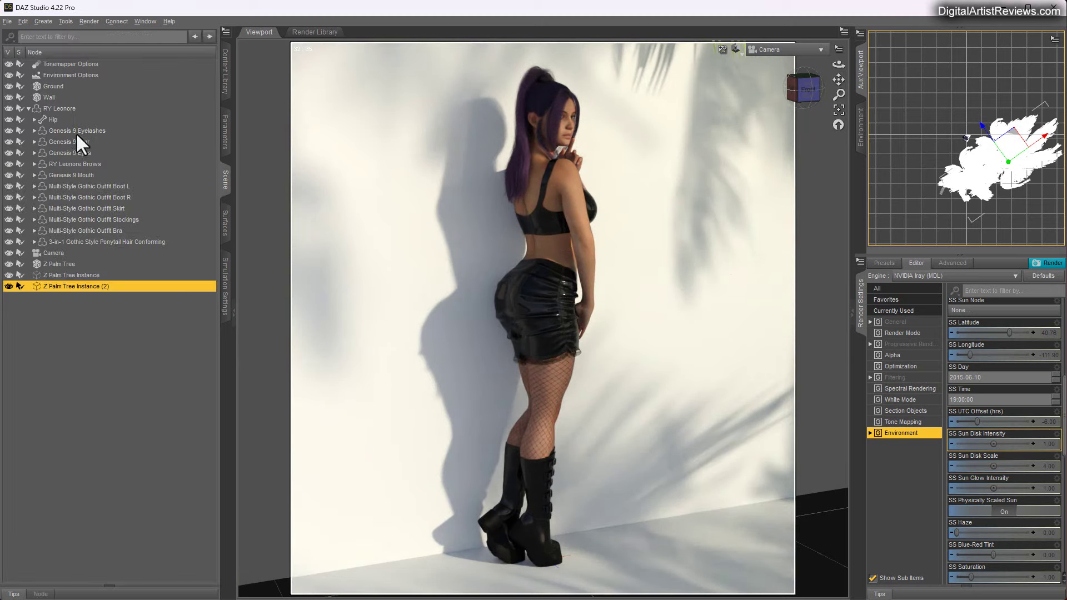
- Select the Camera, enable Depth of Field, and set Focal Distance near 359.47 and F/Stop 10
left_click(54, 253)
left_click(226, 145)
left_click(35, 171)
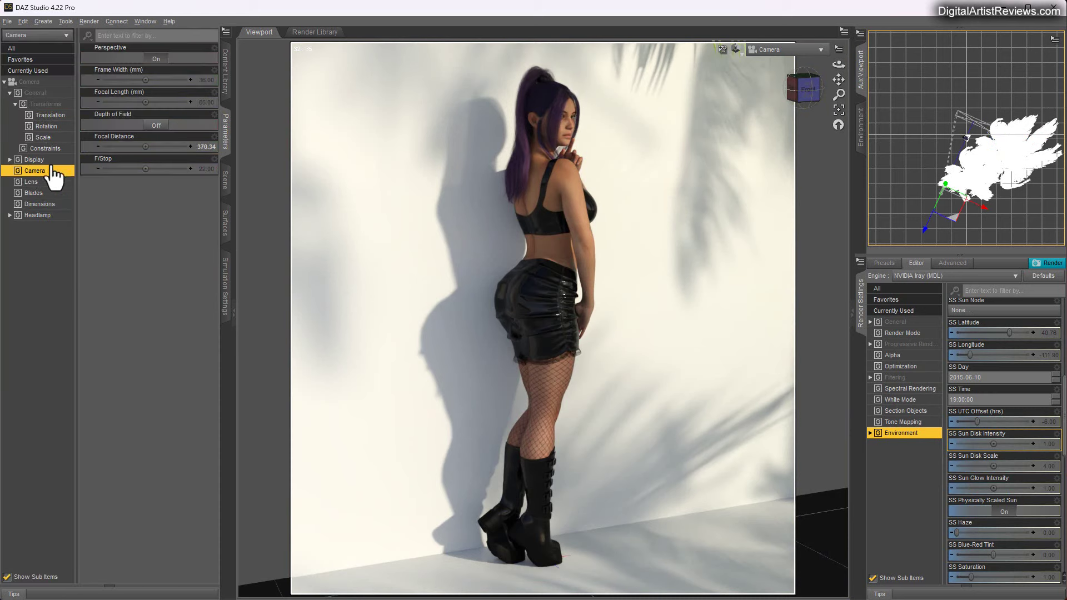
left_click(156, 126)
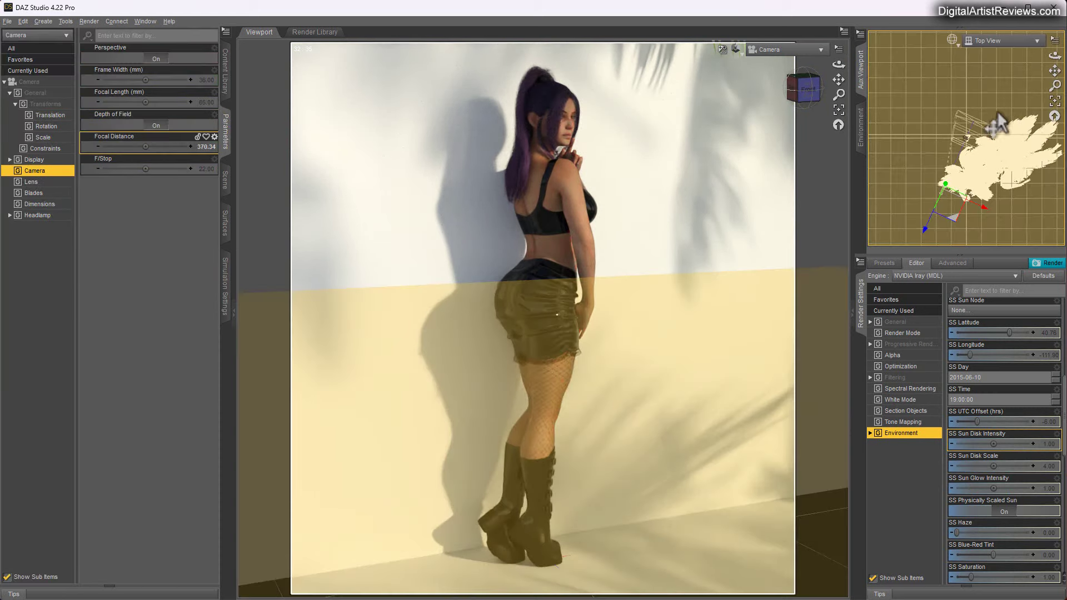
scroll(927, 161, "up", 5)
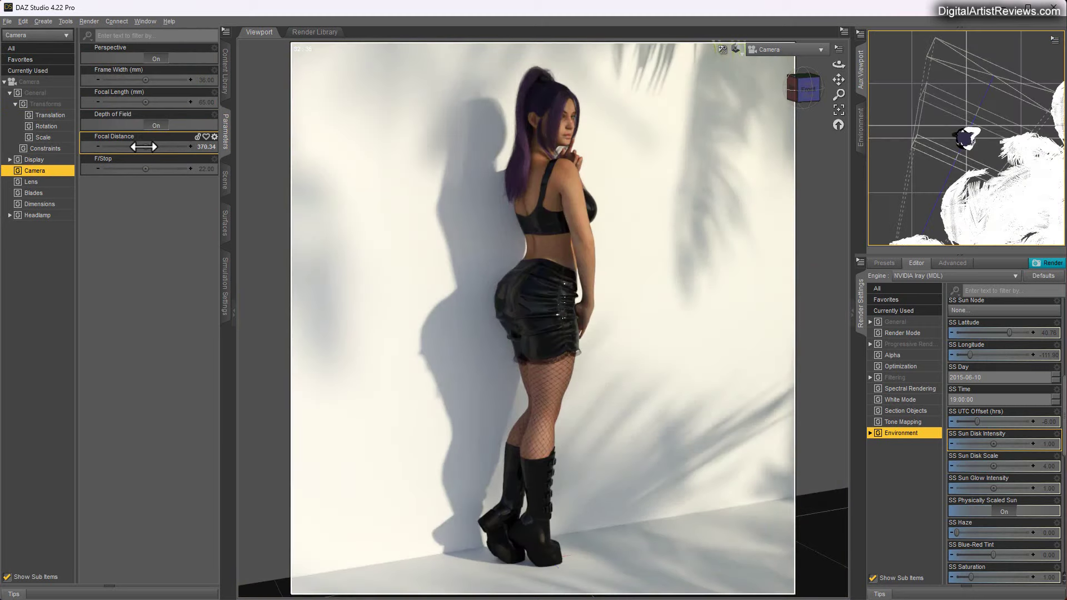
left_click_drag(144, 147, 131, 147)
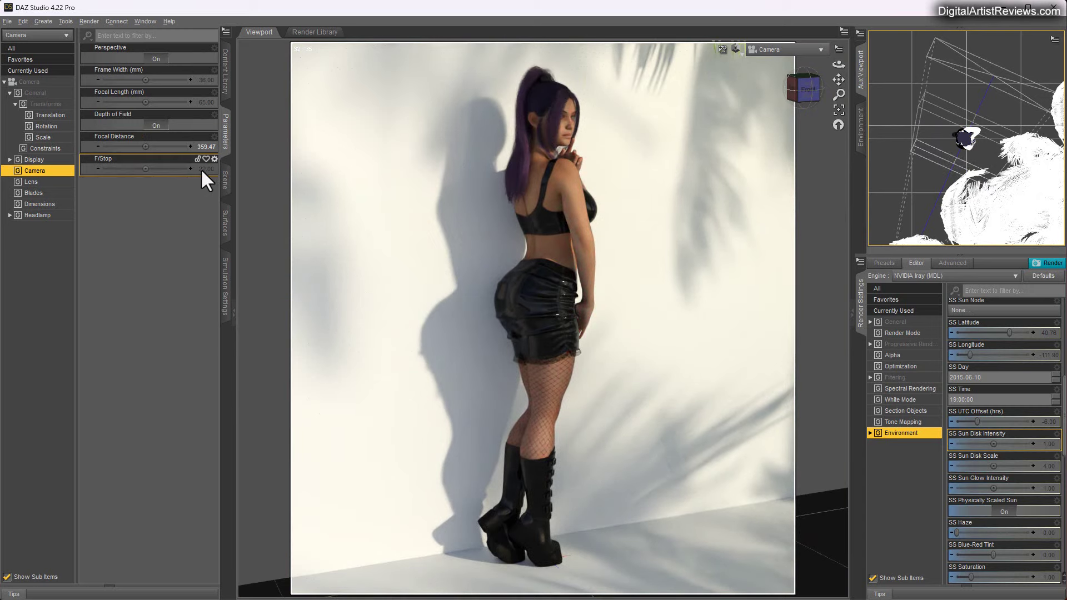
type("10")
key("Return")
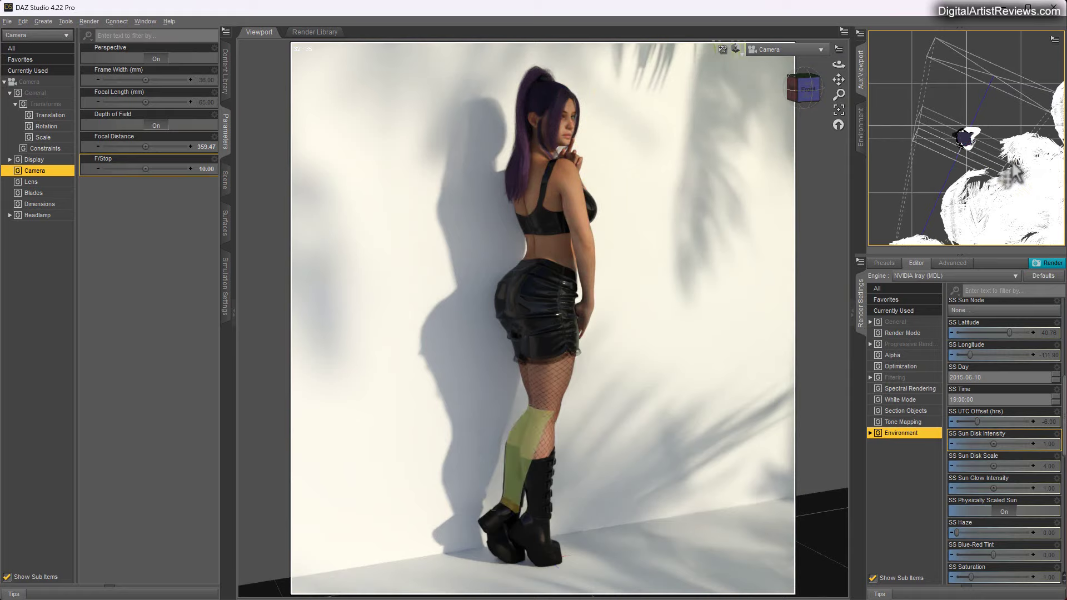
- Refine the camera to Focal Distance 355.76 and F/Stop 15, after trying and undoing F/Stop 5
left_click(1019, 40)
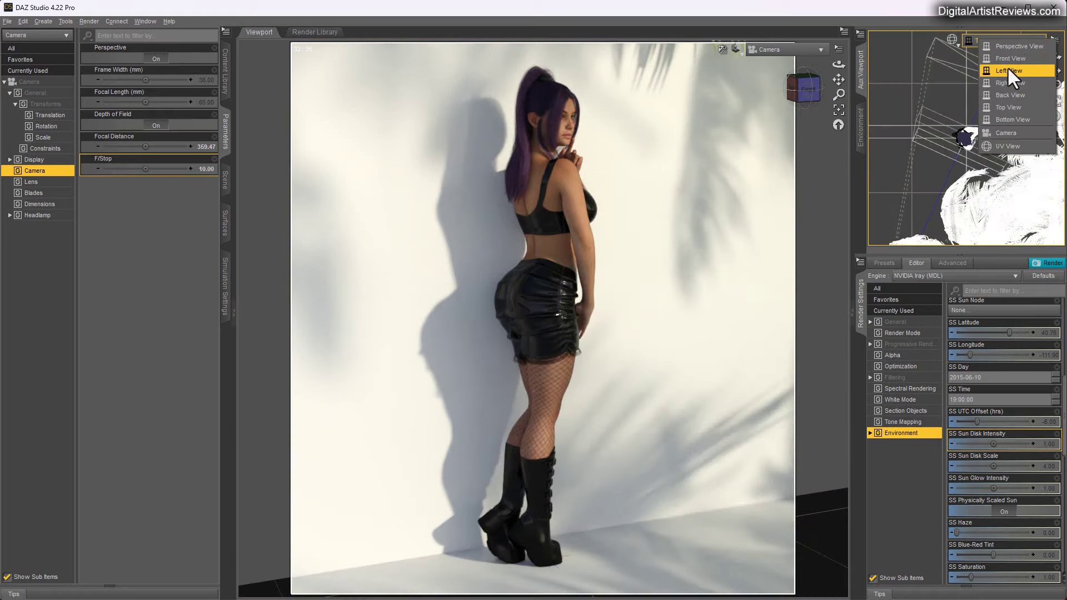
left_click(1006, 68)
left_click_drag(1055, 85, 1055, 116)
left_click(1019, 40)
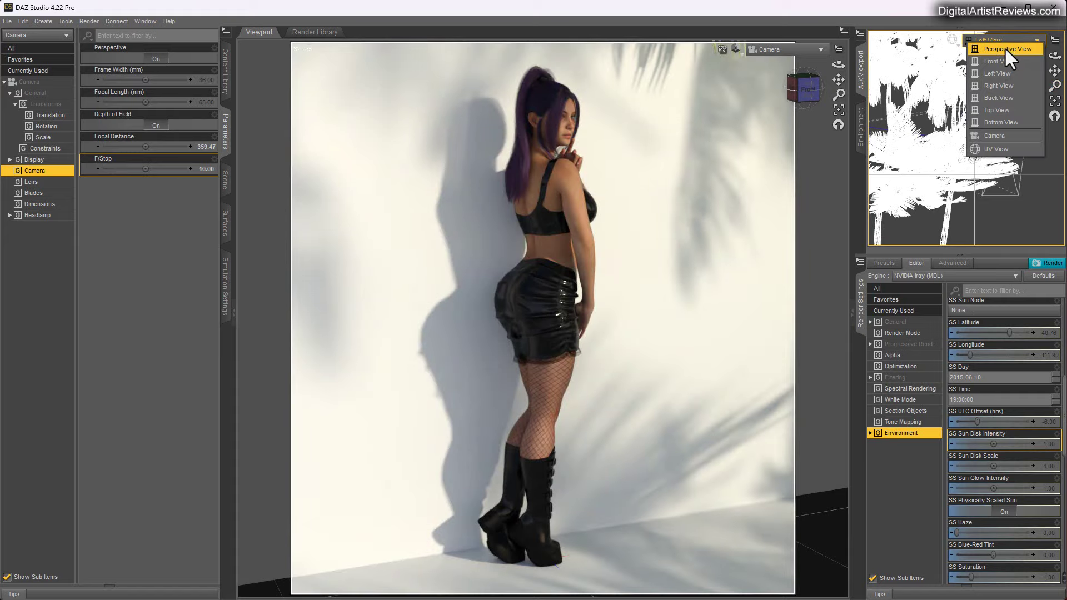
left_click(1005, 48)
left_click_drag(1054, 54, 973, 57)
left_click_drag(1055, 86, 1055, 78)
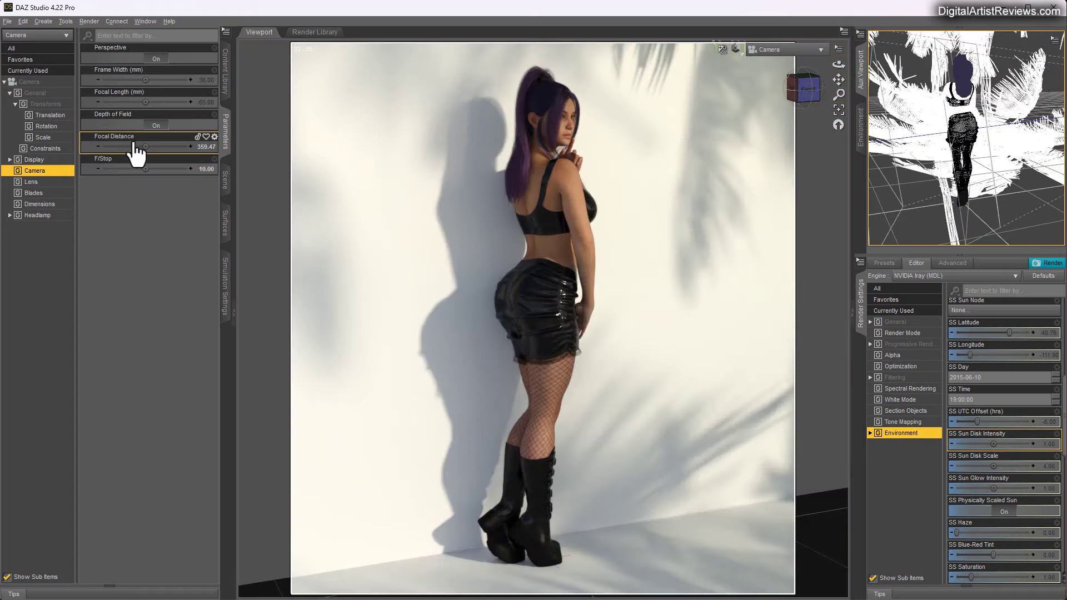
mouse_move(145, 155)
left_mouse_down()
mouse_move(132, 156)
mouse_move(145, 146)
left_mouse_up()
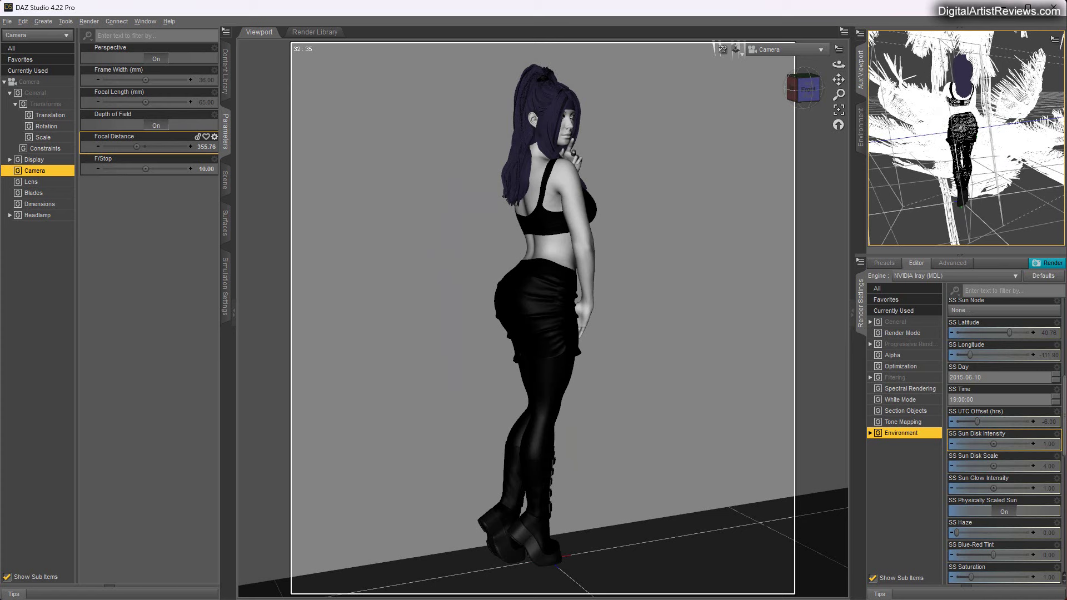
double_click(202, 170)
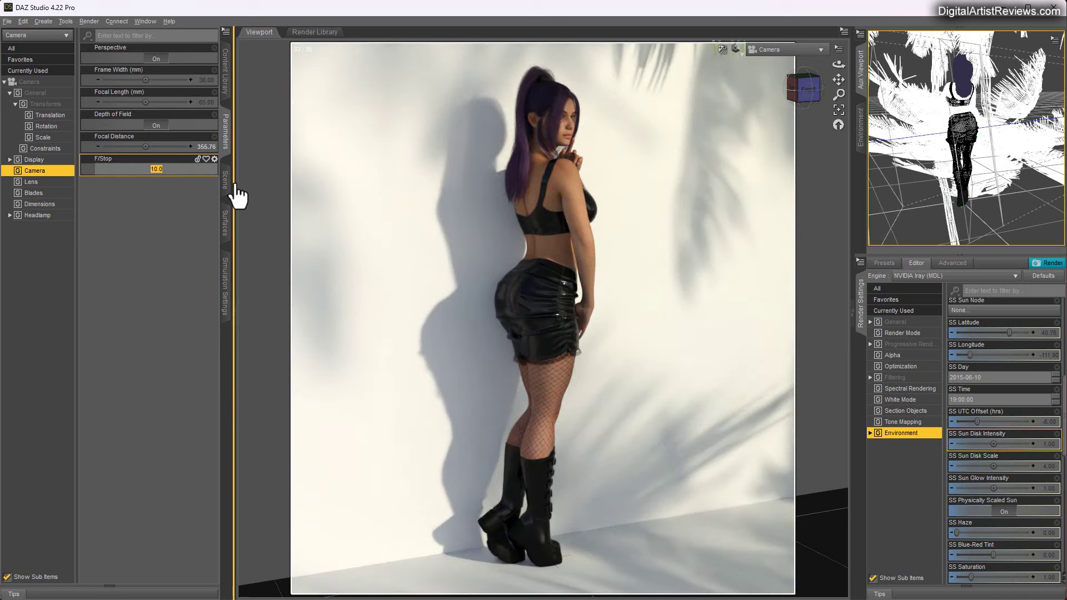
type("5")
key("Return")
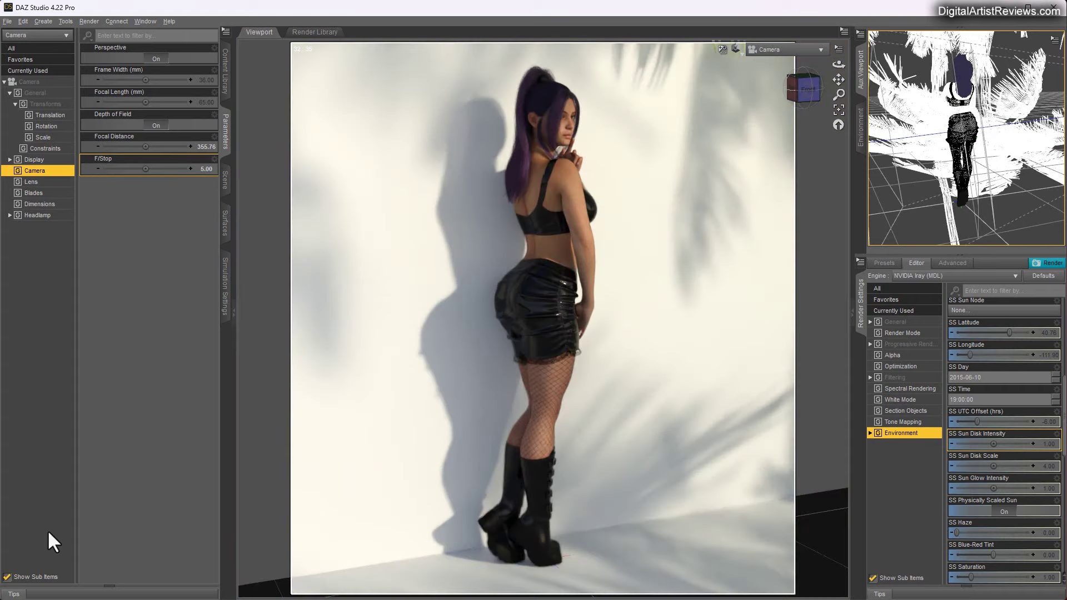
key("ctrl+z")
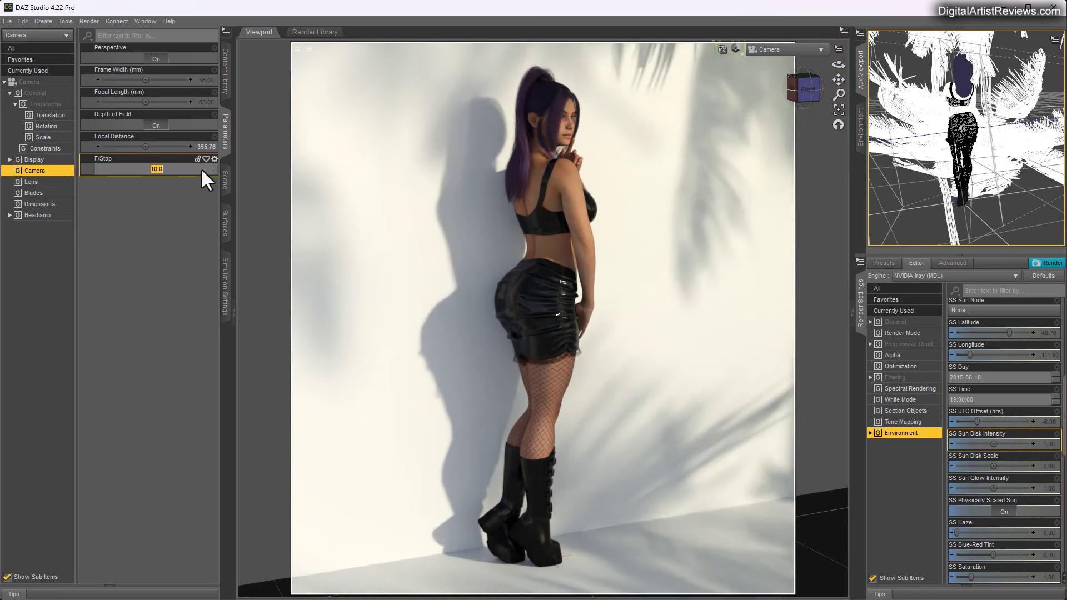
type("15")
key("Return")
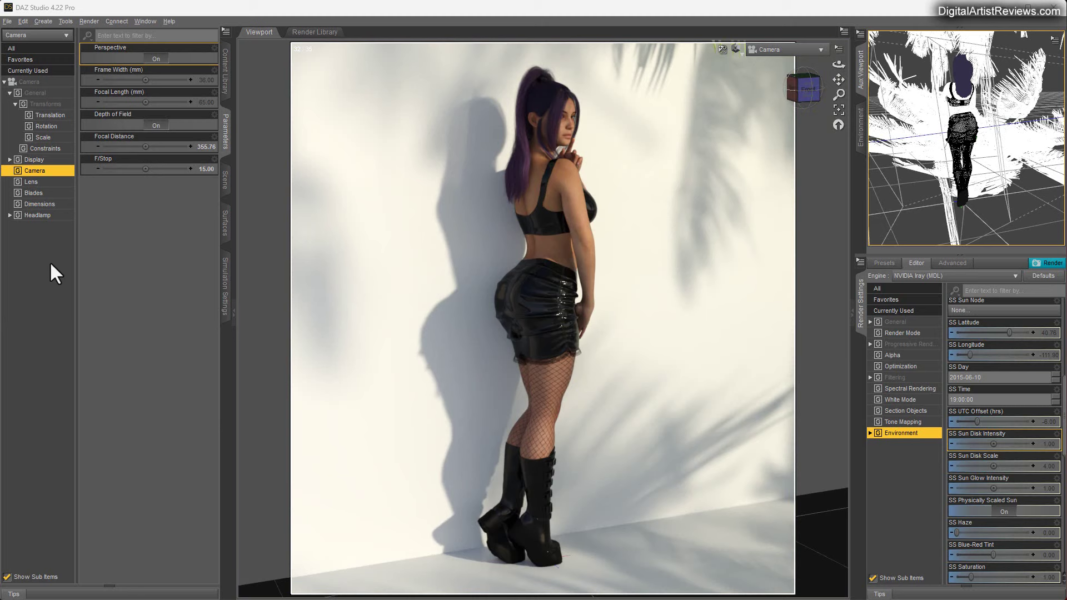
- Set SS Sun Disk Intensity to 1.50 in the Environment settings
scroll(1008, 397, "down", 5)
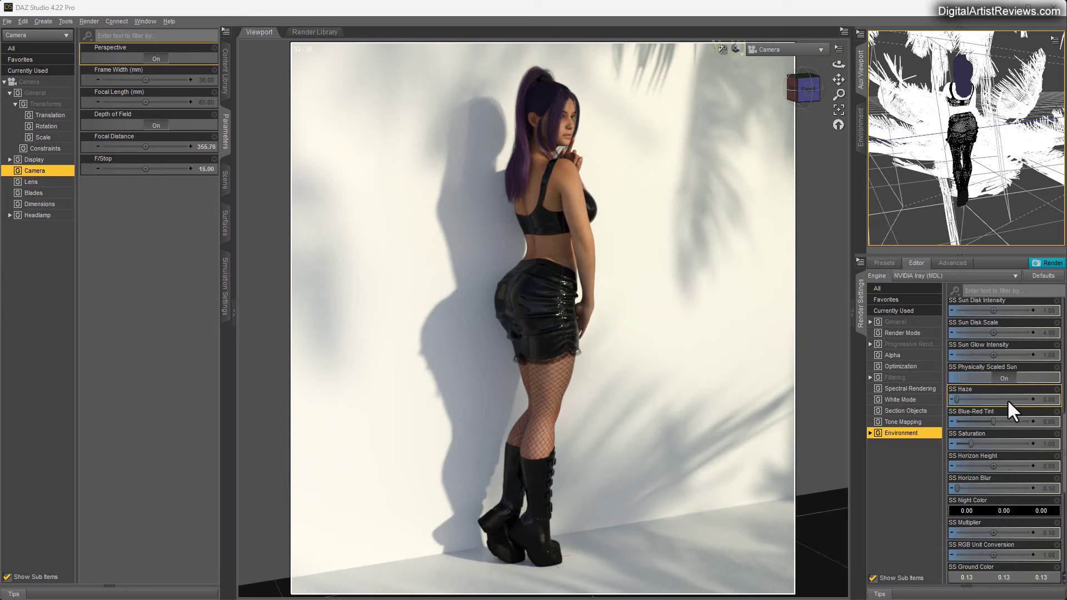
scroll(1001, 410, "up", 3)
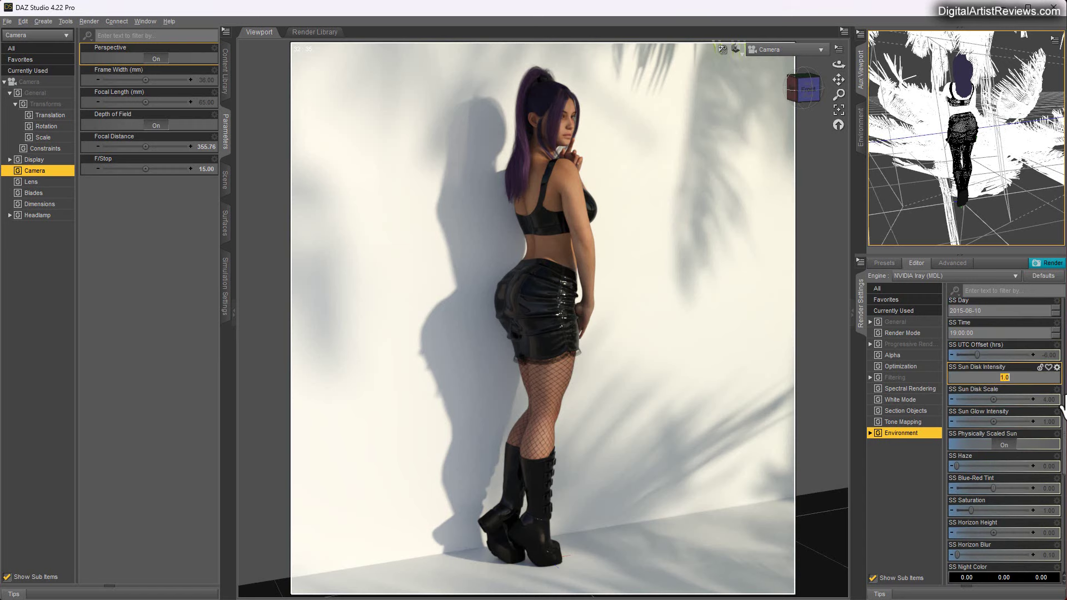
type("1.5")
key("Return")
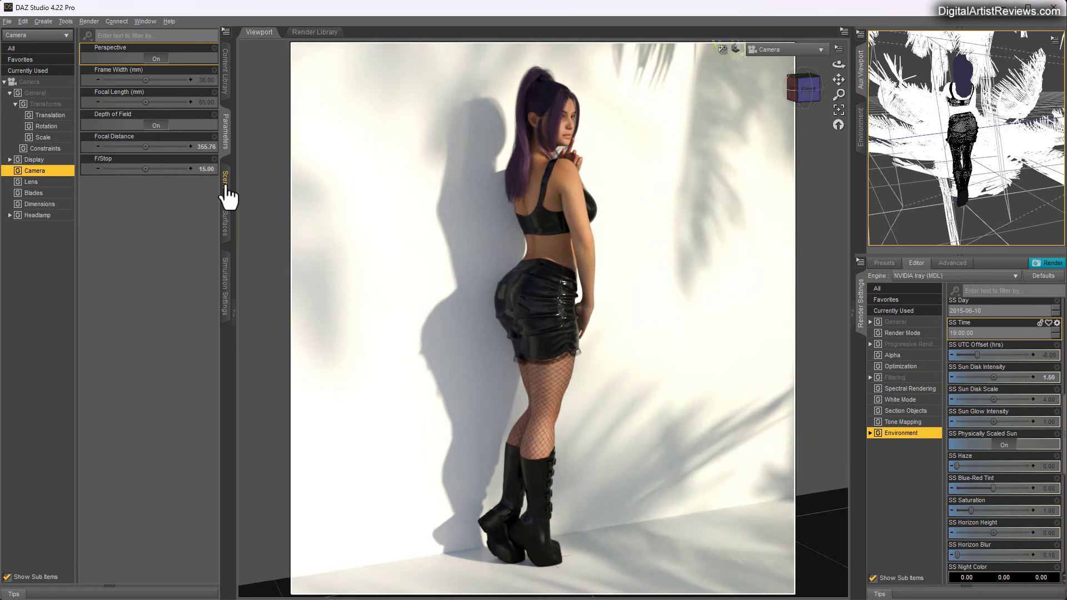
- Select only the Wall node in the Scene list
left_click(225, 182)
left_click(52, 86)
left_click(48, 97, "ctrl")
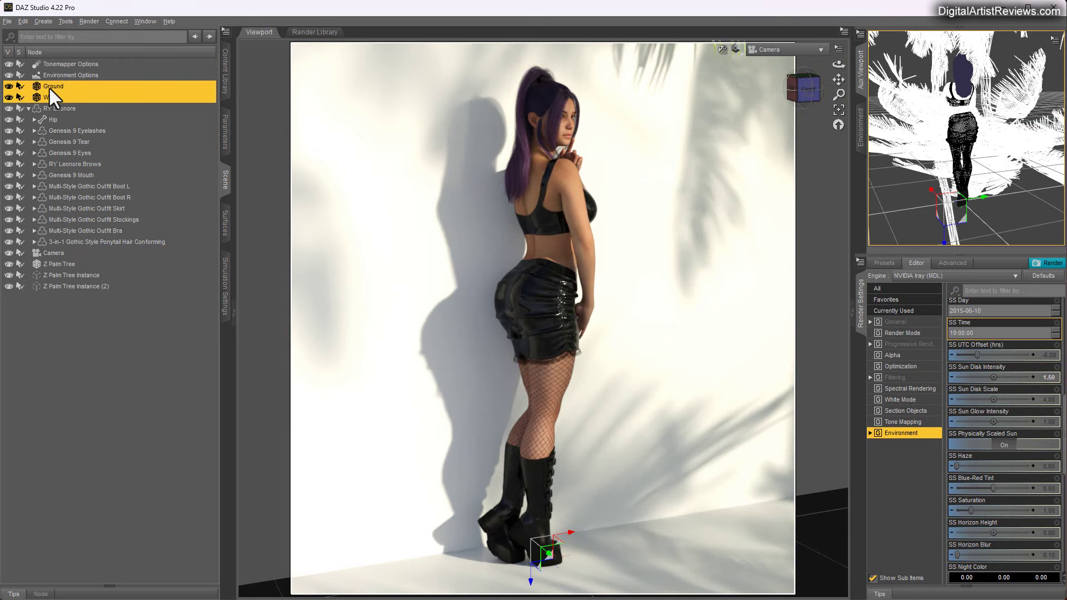
left_click(49, 88)
left_click(48, 98)
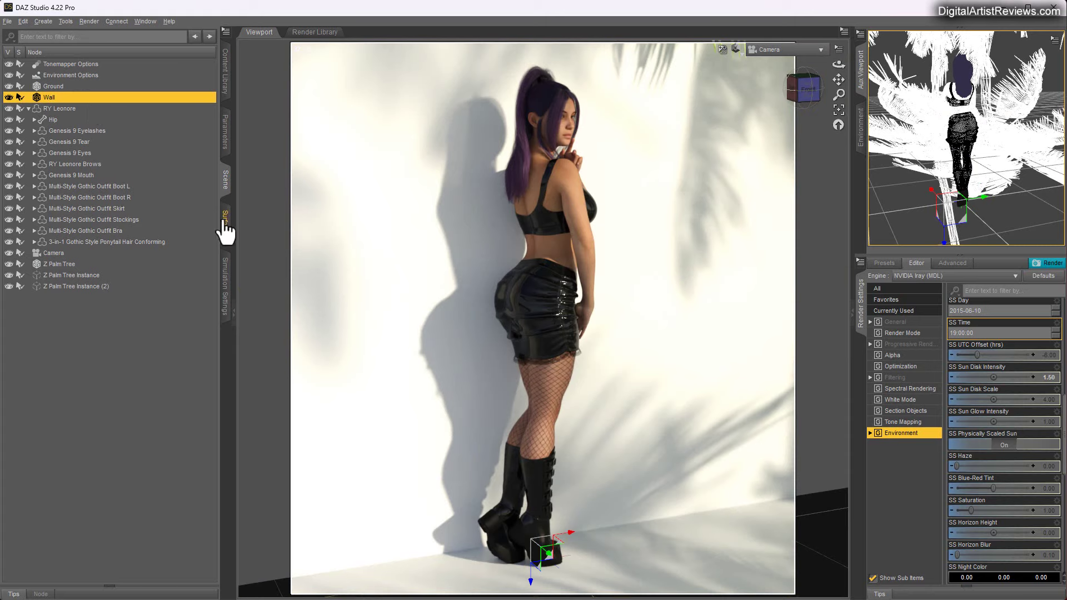
- Darken the Wall's Base Color from 0.54 grey to 0.36, then to 0.33
left_click(225, 222)
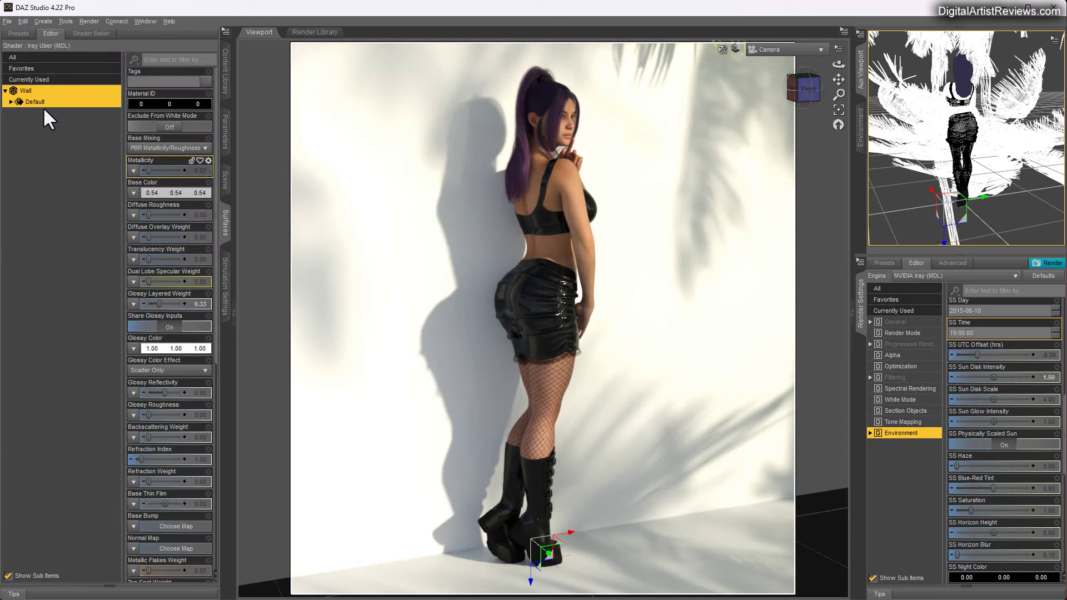
left_click(166, 194)
left_click_drag(657, 249, 658, 272)
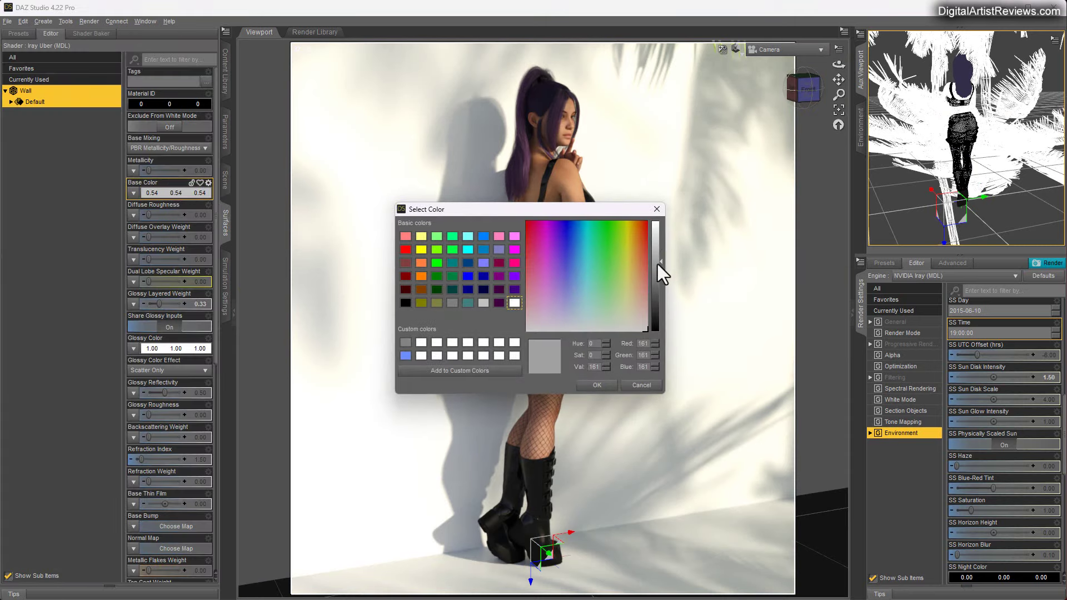
left_click(594, 383)
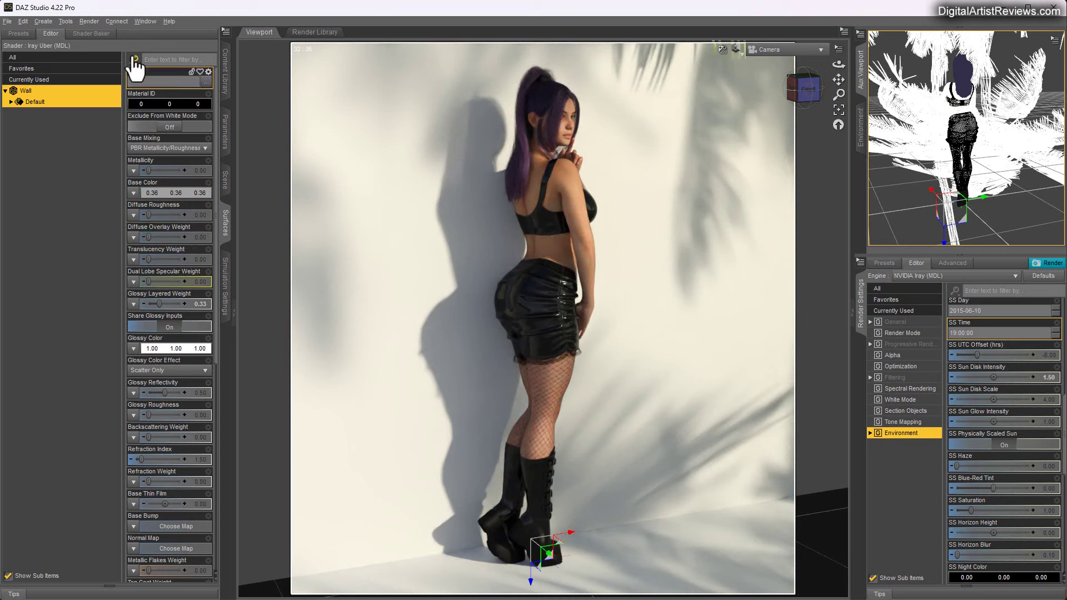
left_click(164, 193)
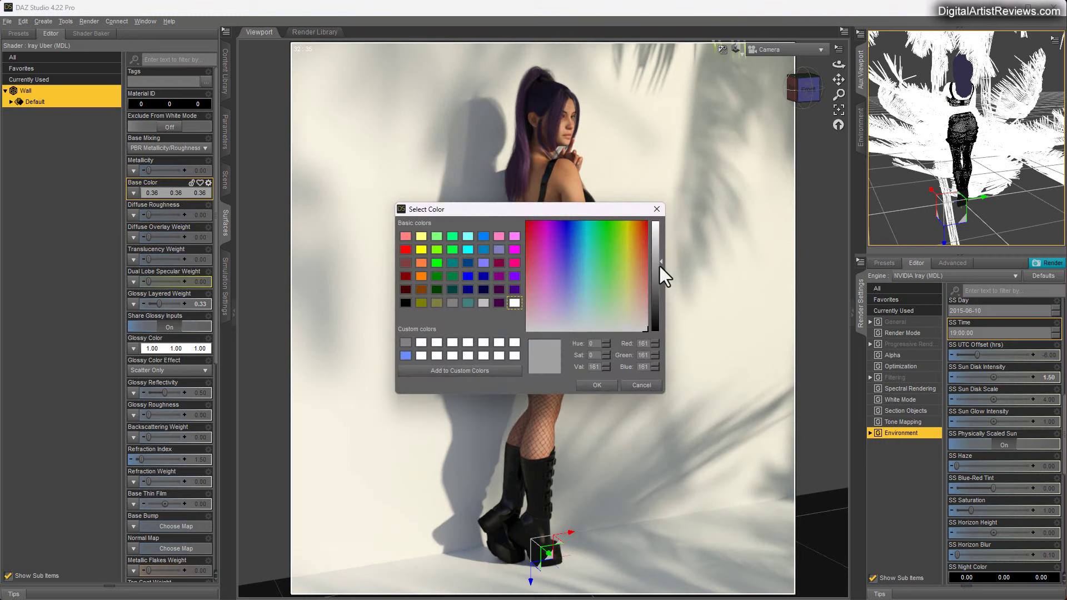
left_click(659, 265)
left_click(605, 384)
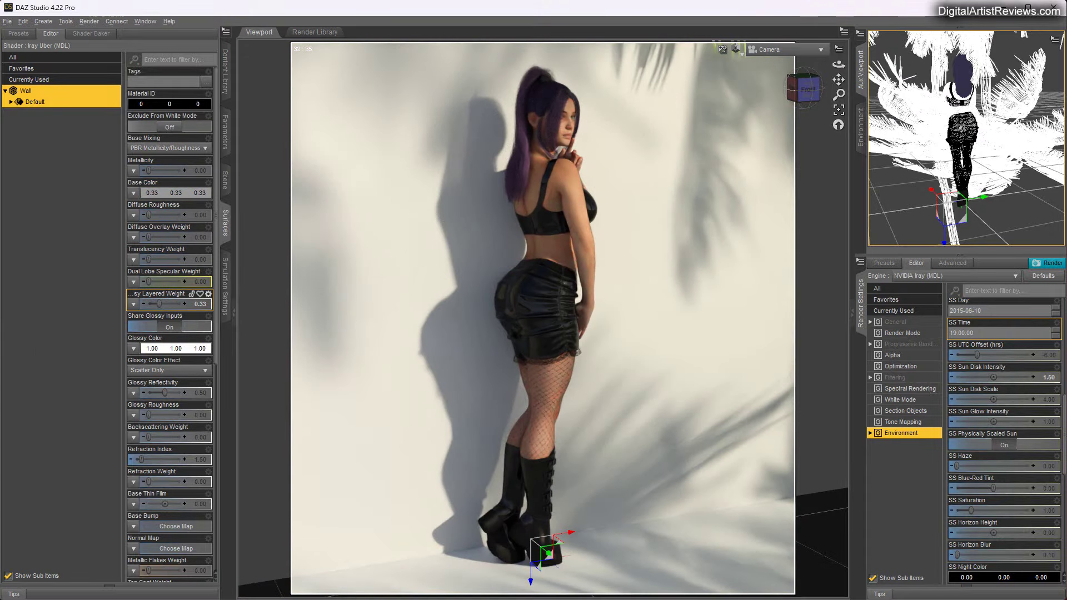